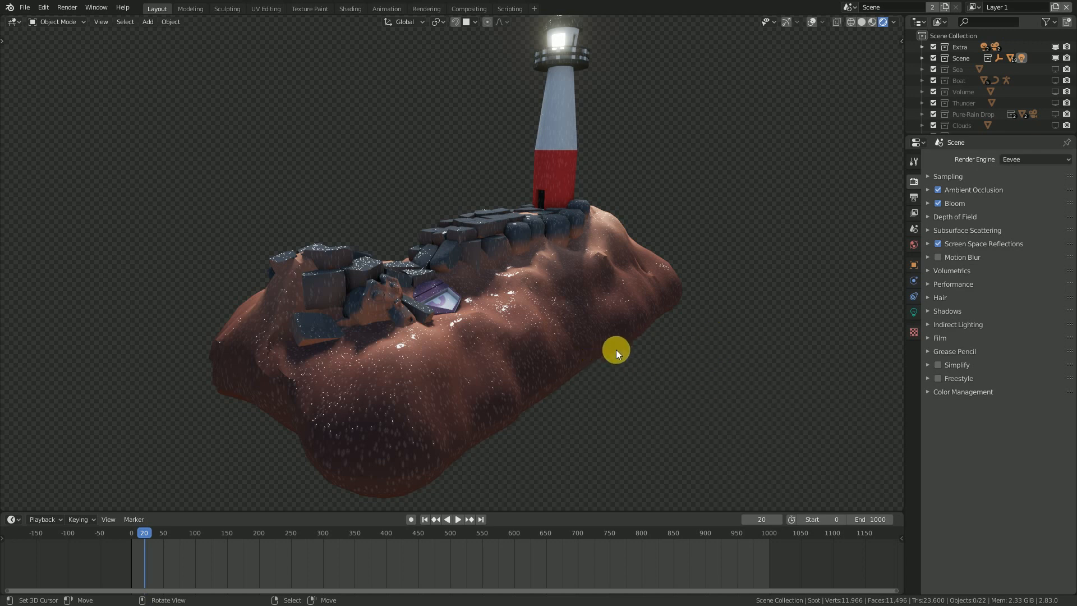
- Play the animation and examine the rain effect on the island and lighthouse from several angles
mouse_move(655, 354)
middle_down()
mouse_move(683, 355)
mouse_move(650, 359)
middle_up()
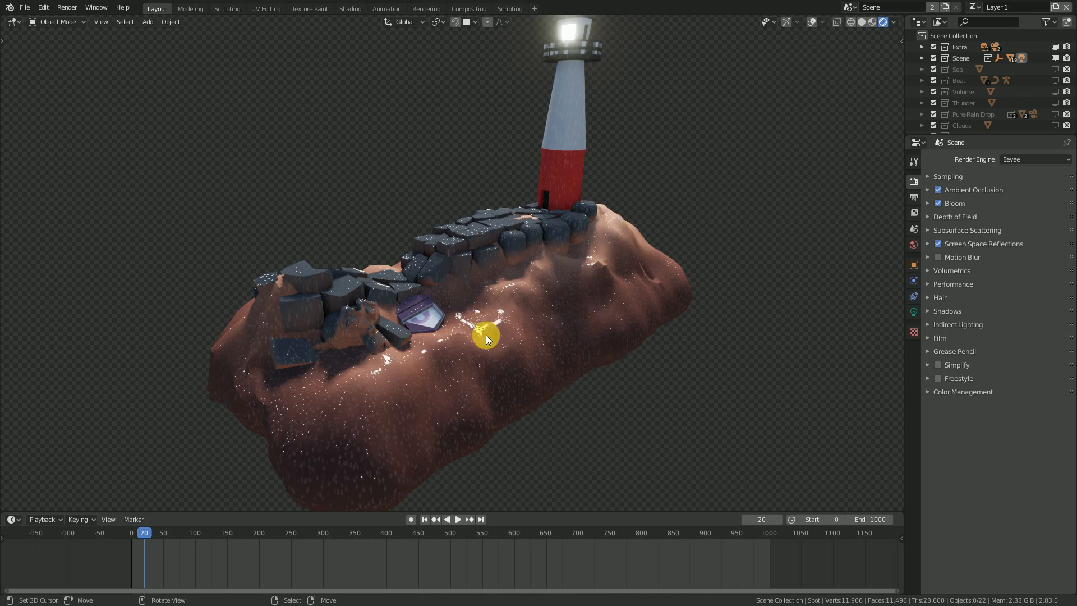
middle_drag(574, 356, 668, 295)
scroll(614, 331, up, 2)
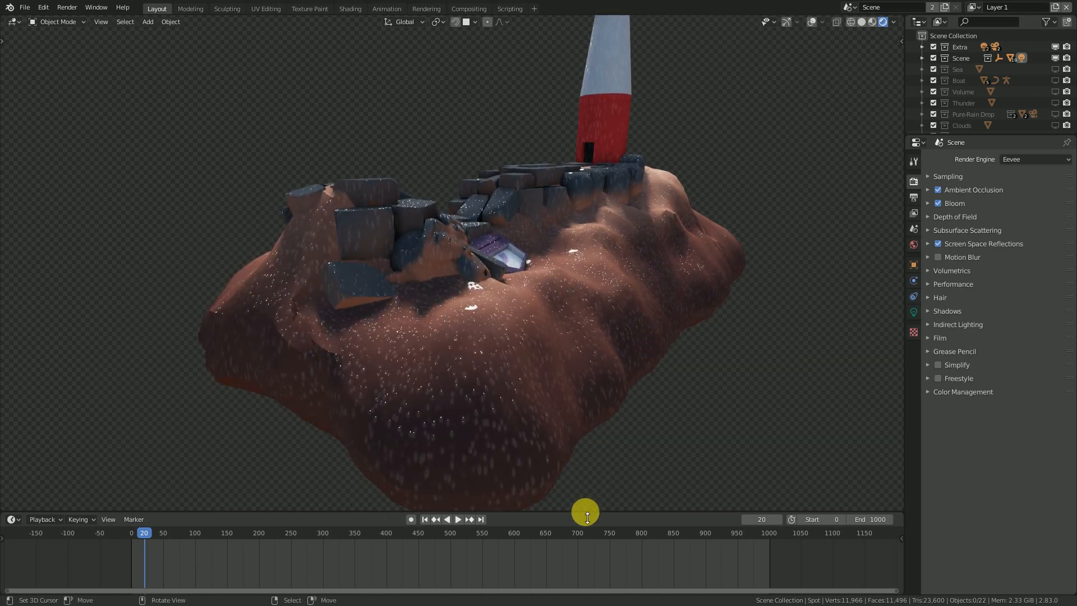
drag(587, 515, 589, 488)
mouse_move(684, 304)
middle_down()
mouse_move(664, 320)
mouse_move(723, 322)
mouse_move(671, 311)
middle_up()
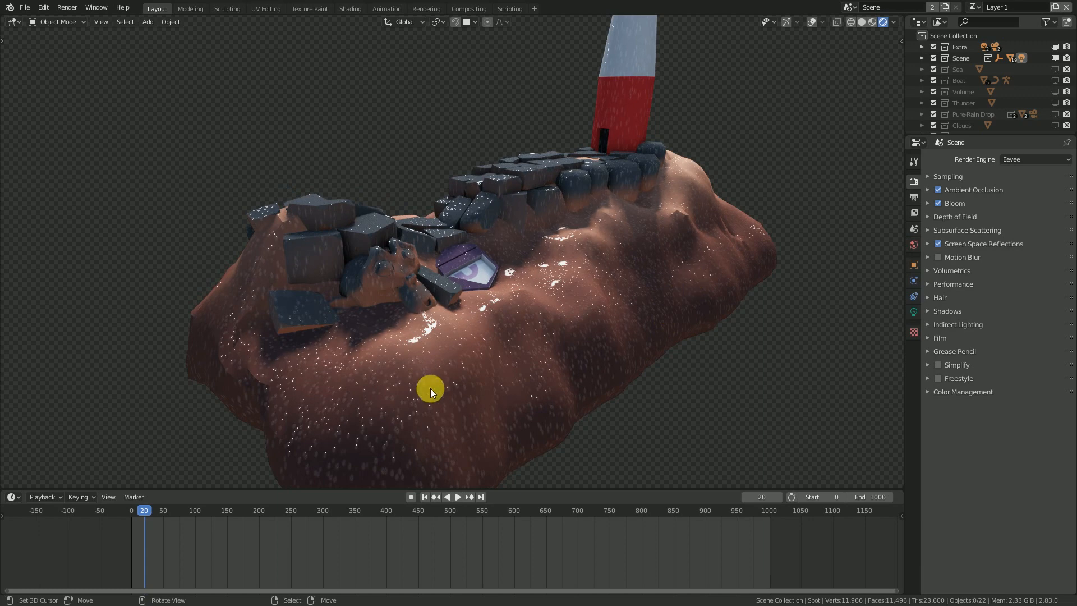
key(space)
middle_drag(621, 342, 653, 359)
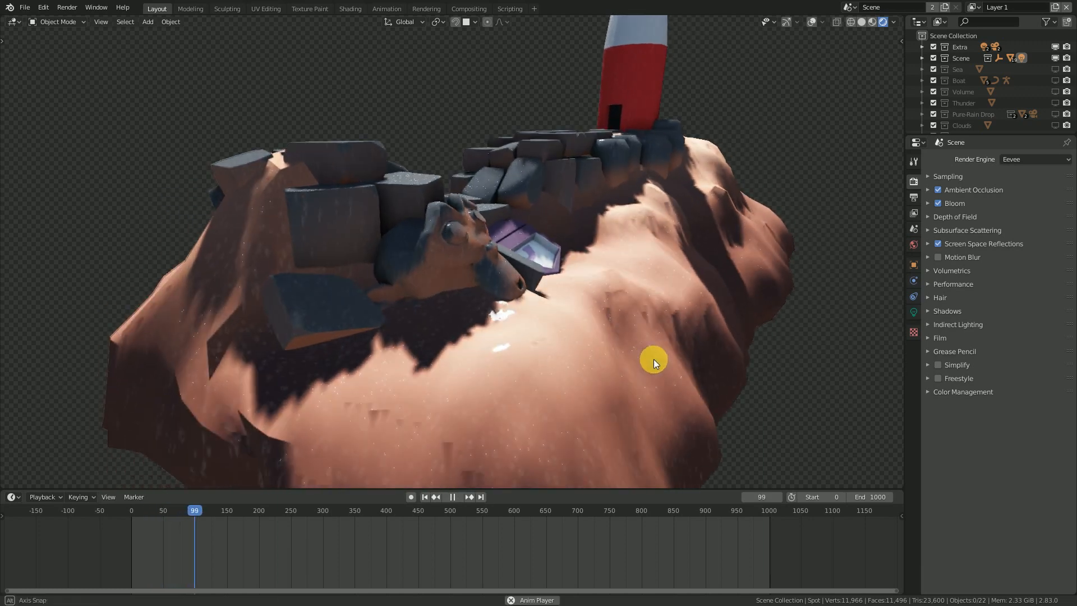
mouse_move(661, 320)
middle_down()
mouse_move(665, 337)
mouse_move(736, 345)
mouse_move(739, 354)
mouse_move(667, 341)
mouse_move(655, 366)
mouse_move(673, 342)
mouse_move(654, 306)
middle_up()
key(space)
- Select the terrain object and turn the timeline area into a taller Shader Editor showing its plage material
click(619, 280)
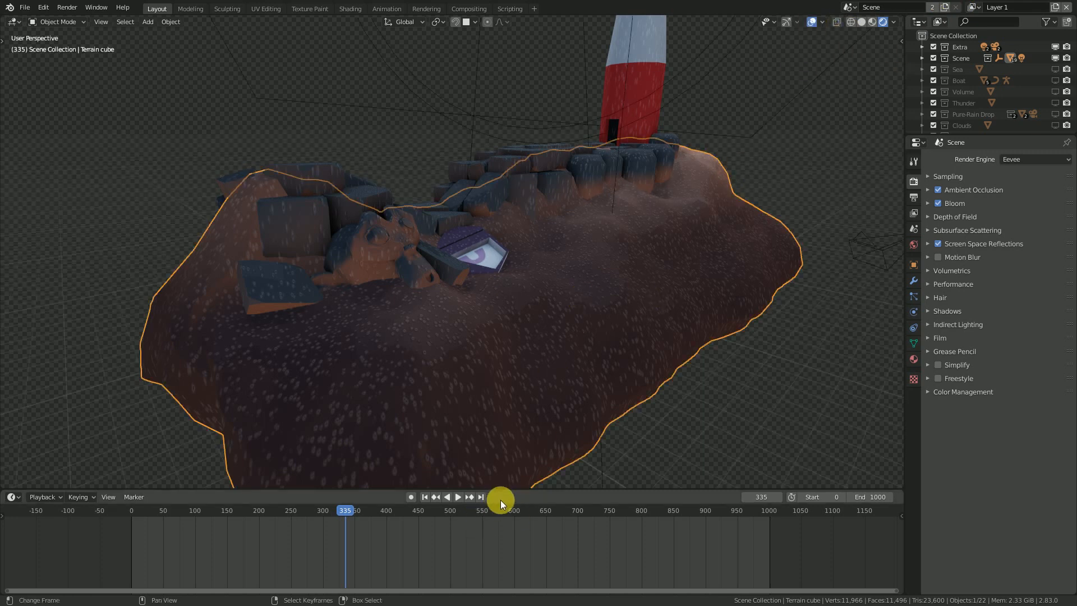
drag(516, 484, 532, 432)
middle_drag(661, 199, 635, 198)
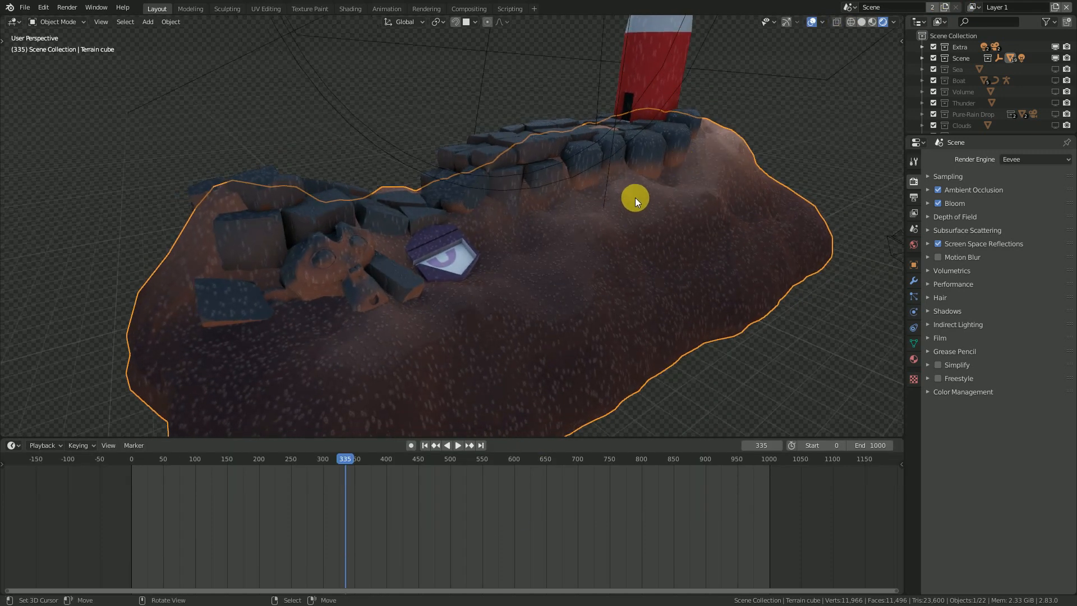
click(10, 445)
click(34, 524)
scroll(403, 494, down, 5)
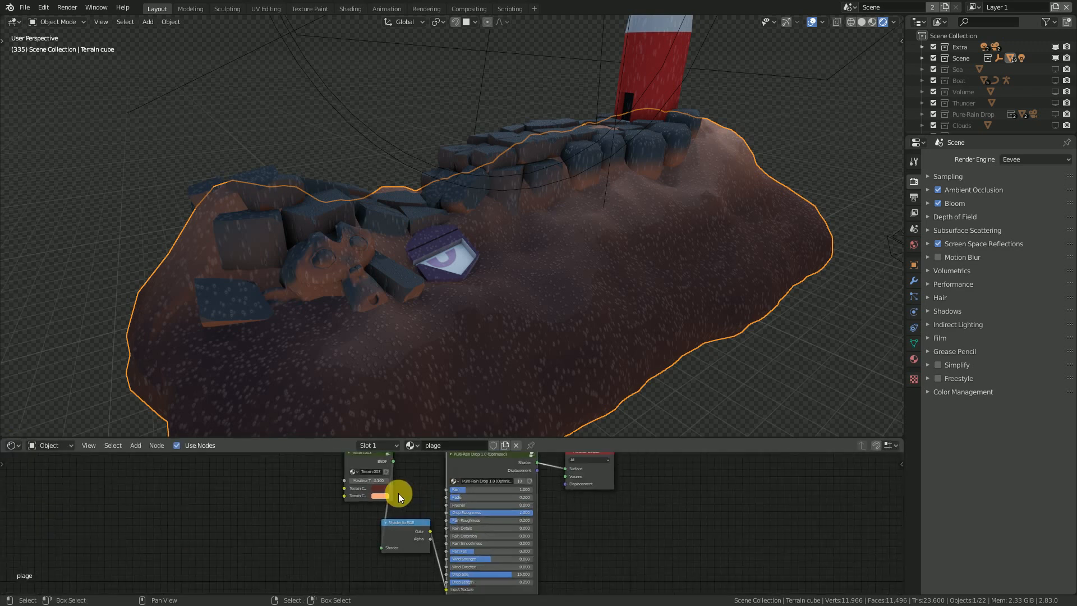
- Move the Terrain.003 group node in the plage material so it sits directly before the Shader to RGB node
click(403, 486)
drag(401, 486, 331, 525)
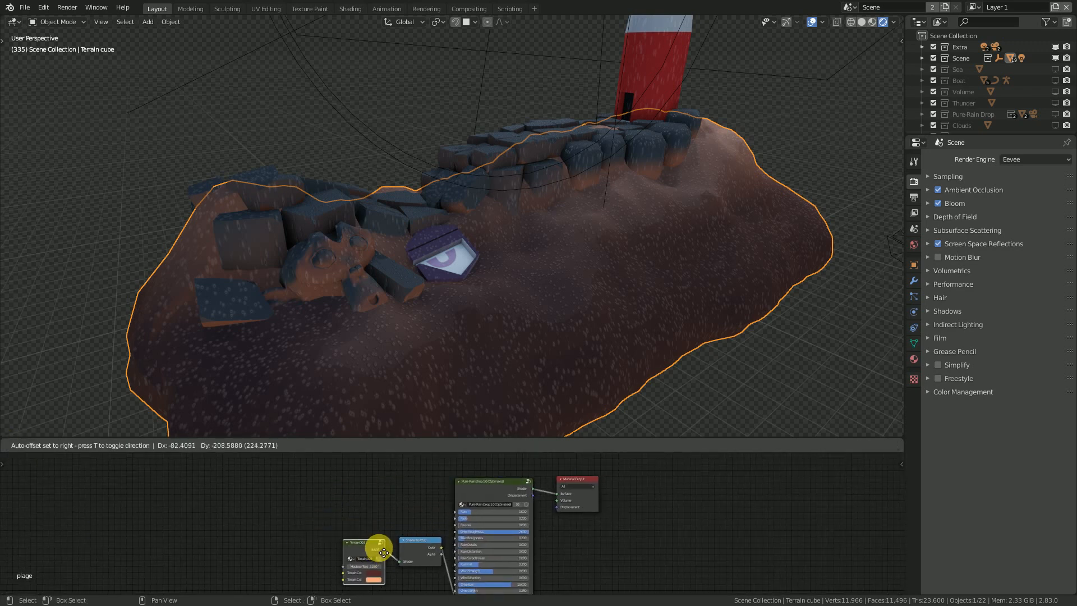
drag(392, 552, 392, 552)
scroll(392, 547, up, 2)
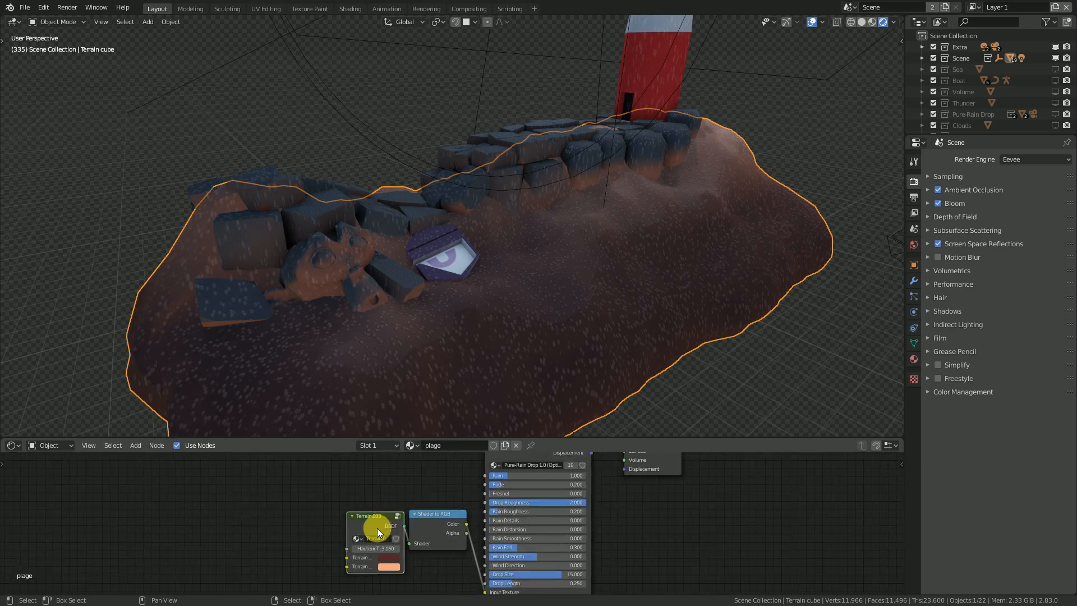
- Examine the Pure-Rain Drop node's parameters in the plage material and compare them with the rain on the terrain
scroll(493, 530, down, 2)
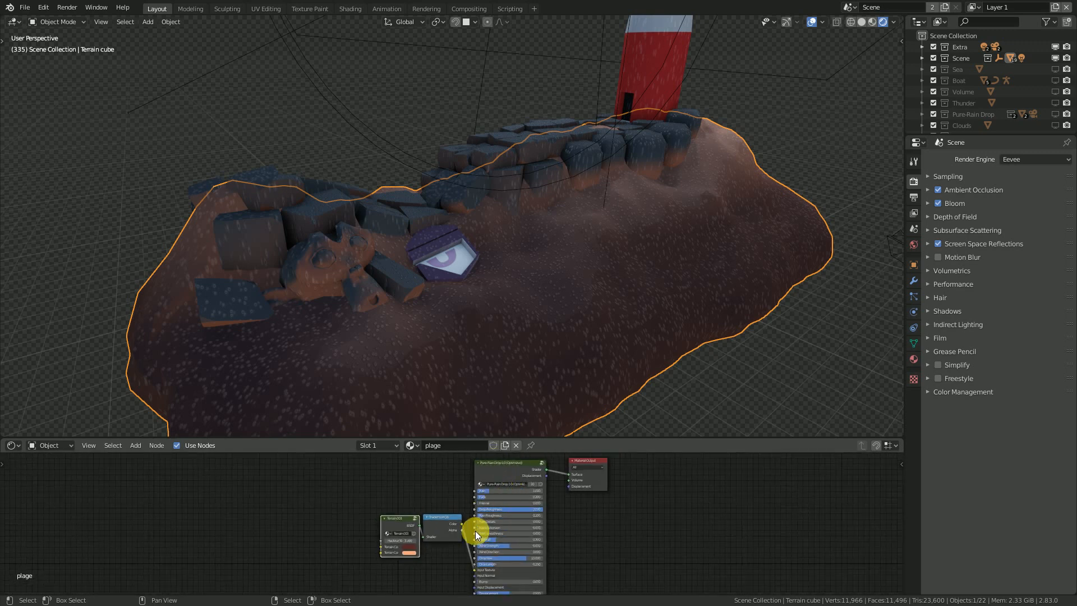
scroll(496, 551, up, 2)
mouse_move(516, 563)
middle_down()
mouse_move(509, 511)
mouse_move(508, 551)
middle_up()
scroll(458, 540, down, 1)
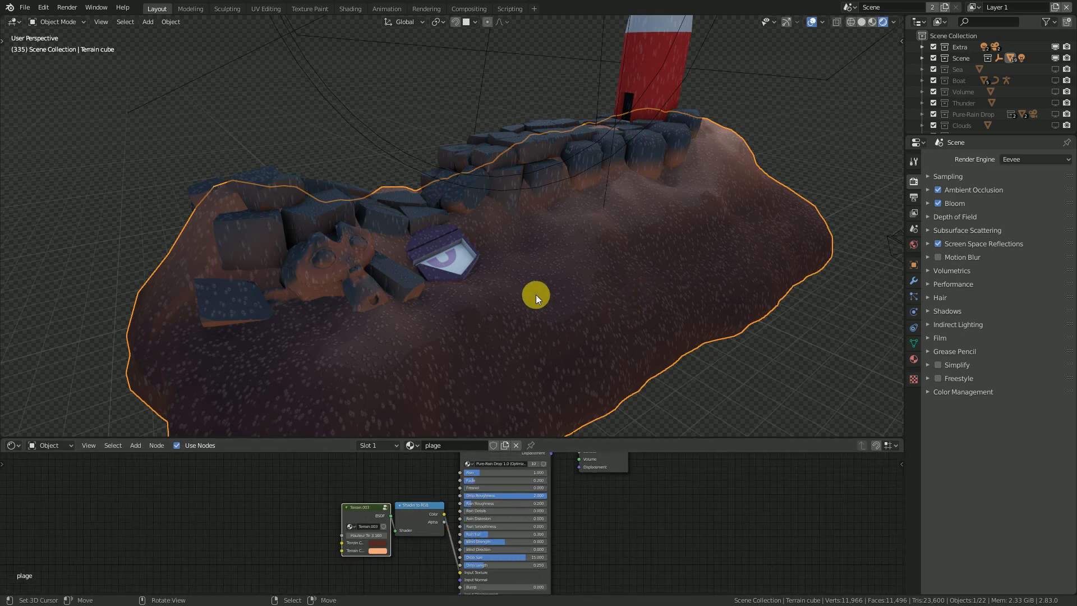
scroll(495, 487, up, 1)
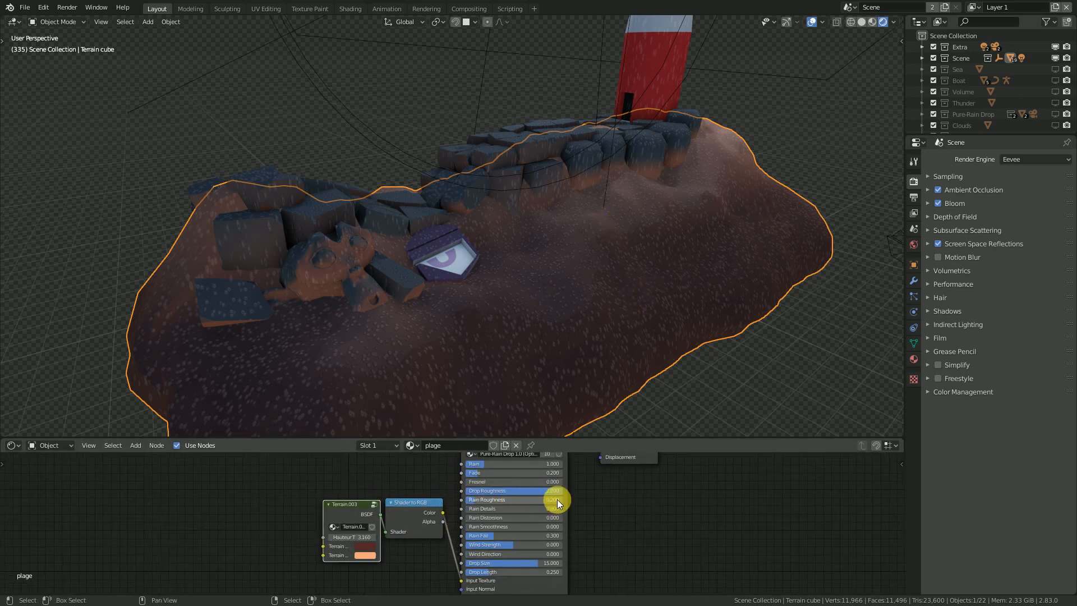
scroll(556, 502, up, 1)
mouse_move(521, 482)
middle_down()
mouse_move(533, 541)
mouse_move(611, 511)
mouse_move(591, 479)
middle_up()
scroll(597, 510, up, 1)
scroll(595, 525, down, 1)
mouse_move(589, 522)
middle_down()
mouse_move(595, 487)
mouse_move(598, 553)
middle_up()
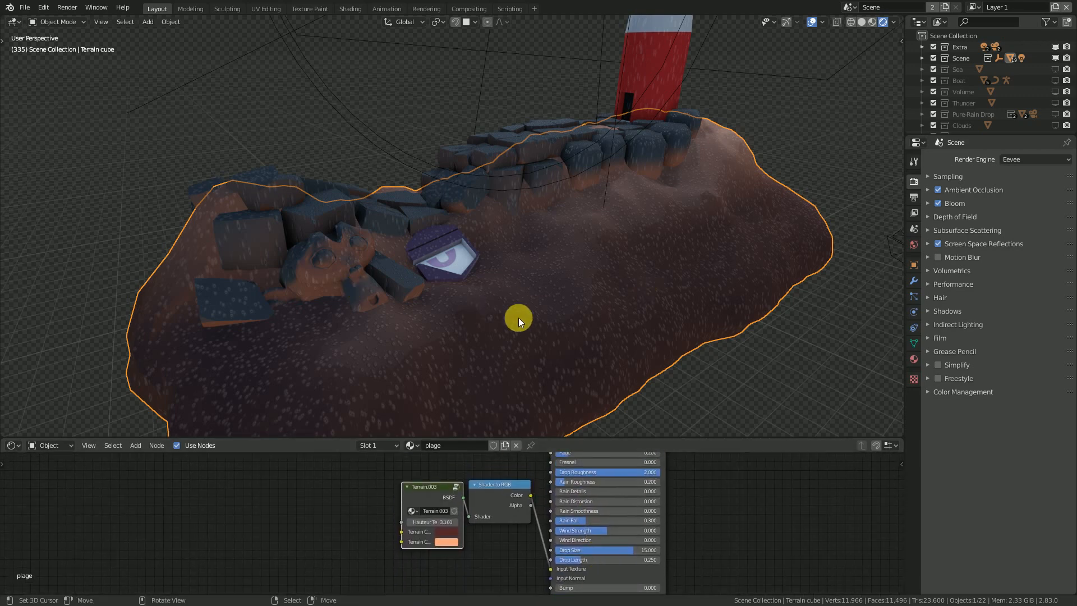
middle_drag(549, 339, 549, 252)
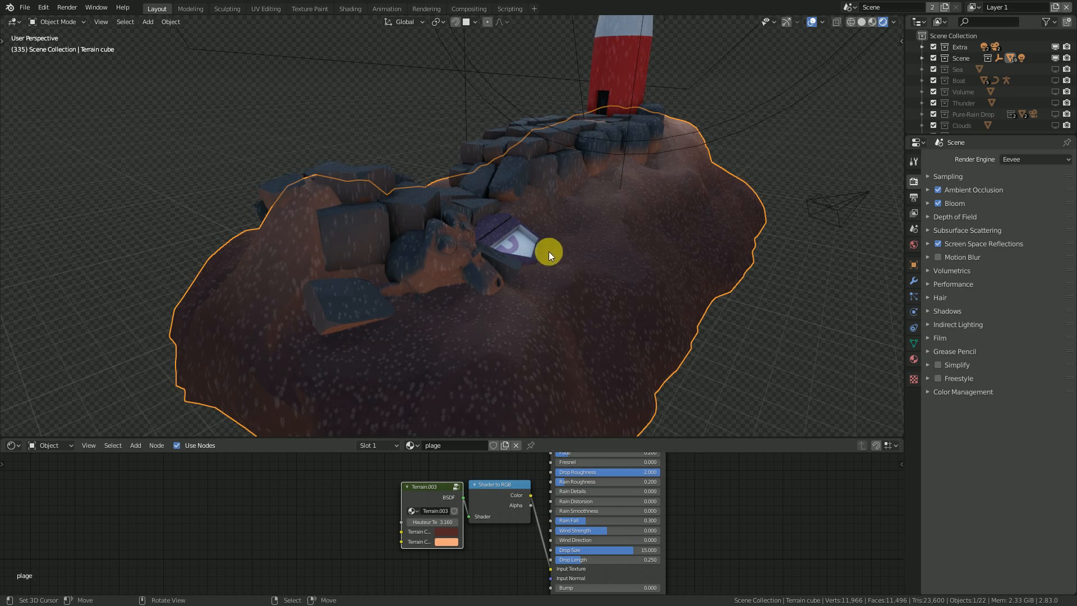
- Select the 3DVision logo and move its image texture node closer to the Pure-Rain Drop node
click(496, 228)
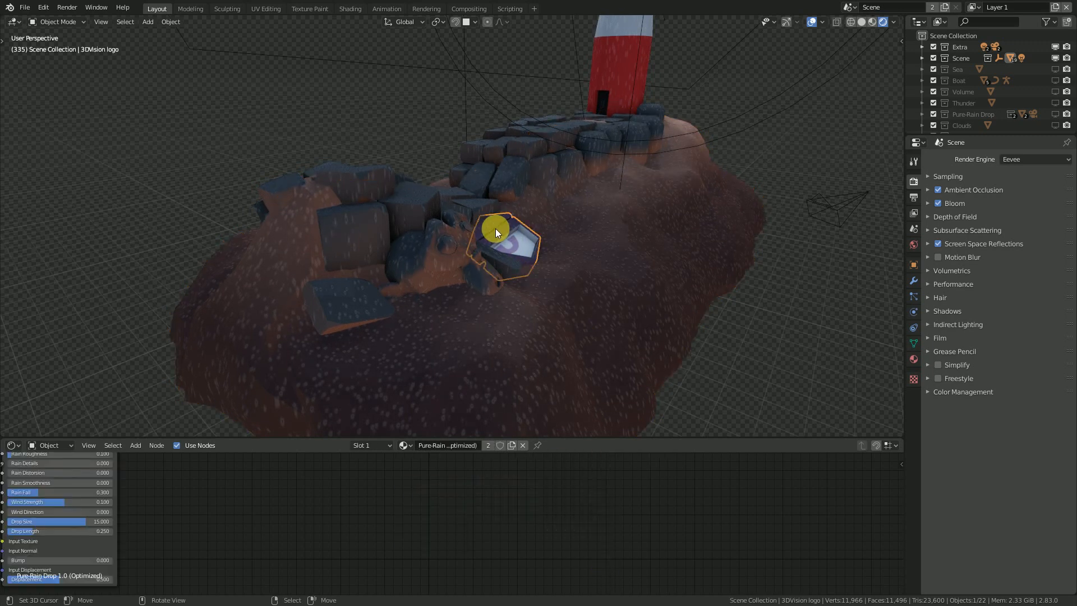
scroll(323, 527, down, 7)
middle_drag(212, 516, 470, 542)
scroll(457, 534, up, 3)
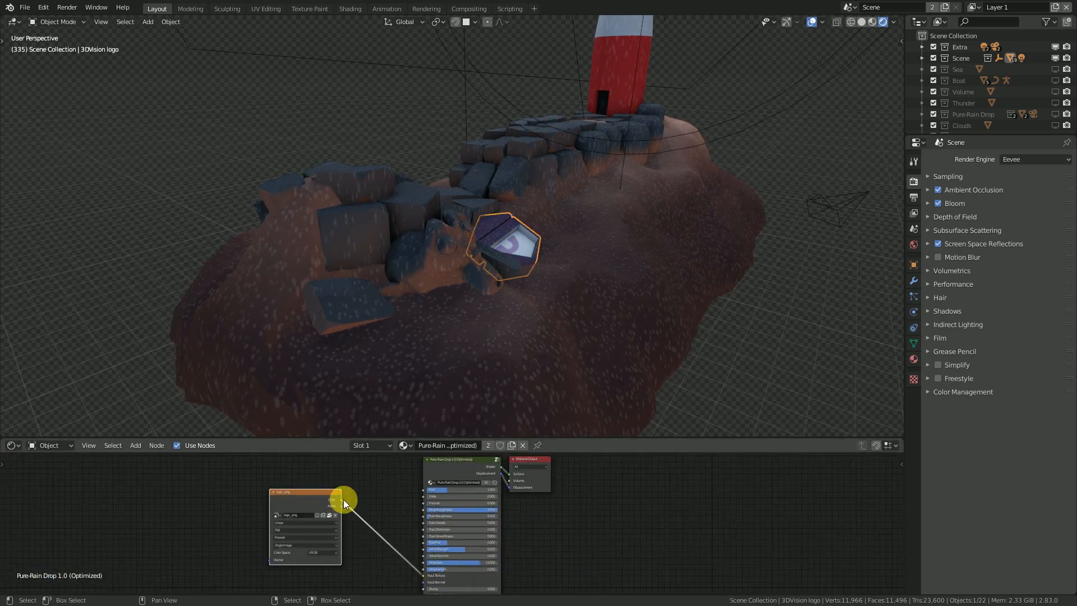
drag(302, 526, 370, 513)
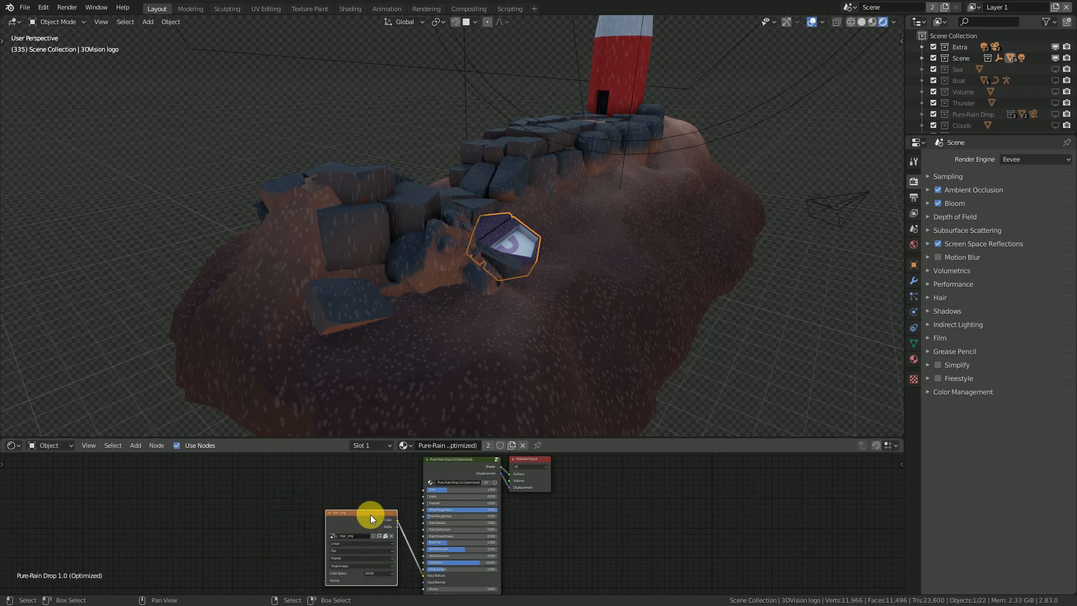
- Inspect the material nodes of the rocks beside the logo and of the lighthouse
click(432, 262)
click(443, 259)
scroll(483, 532, down, 3)
middle_drag(555, 521, 364, 480)
scroll(479, 495, down, 1)
middle_drag(479, 495, 470, 534)
mouse_move(516, 238)
middle_down()
mouse_move(473, 244)
mouse_move(452, 227)
mouse_move(538, 242)
mouse_move(544, 259)
middle_up()
right_click(715, 45)
scroll(509, 221, down, 2)
scroll(544, 279, up, 2)
scroll(543, 278, down, 2)
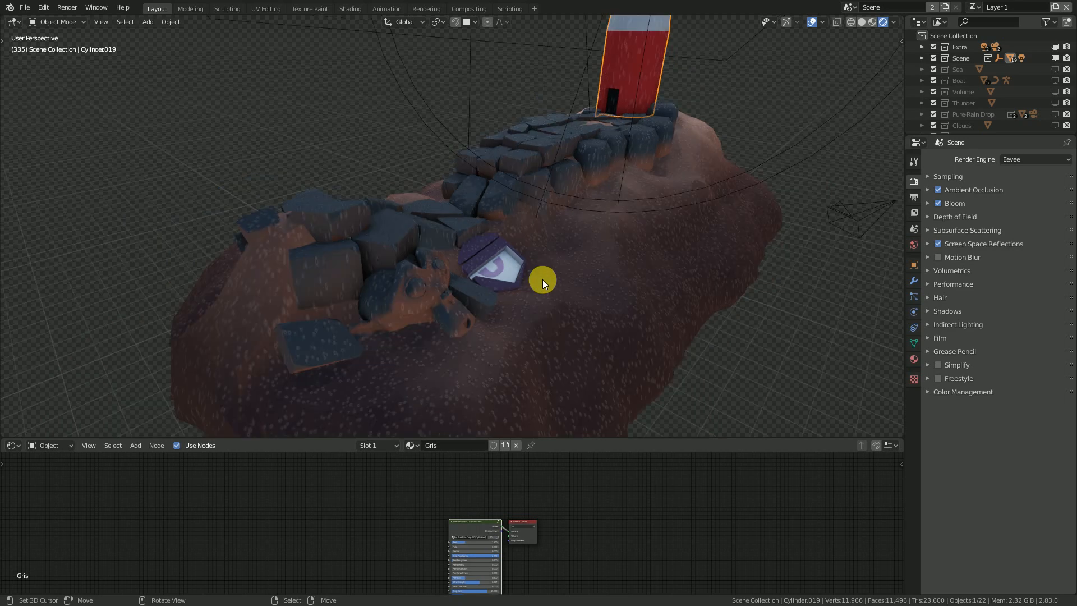
- Play the animation and examine the falling rain and wet surfaces on the rocks, logo and terrain up close and from afar
key(space)
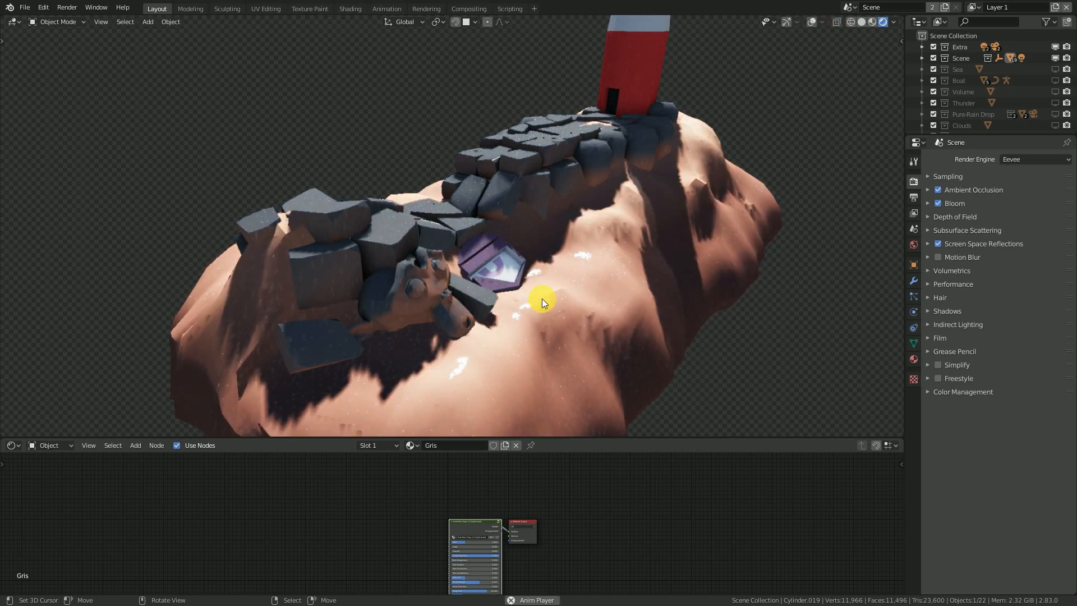
scroll(542, 299, up, 2)
middle_drag(550, 307, 583, 264)
scroll(527, 303, up, 1)
scroll(529, 301, down, 4)
scroll(539, 300, up, 3)
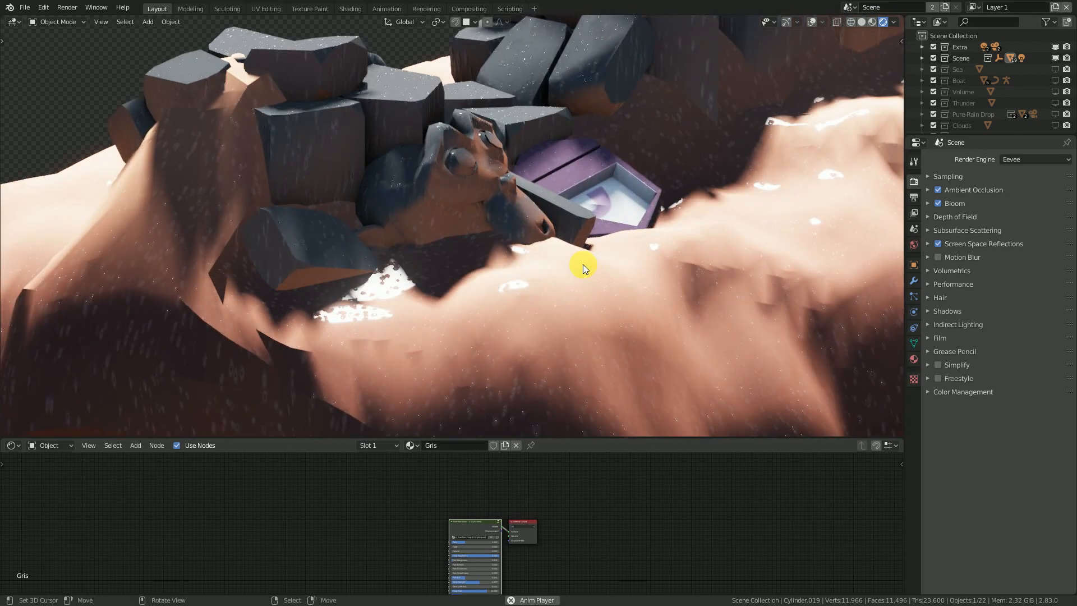
middle_drag(498, 285, 726, 197)
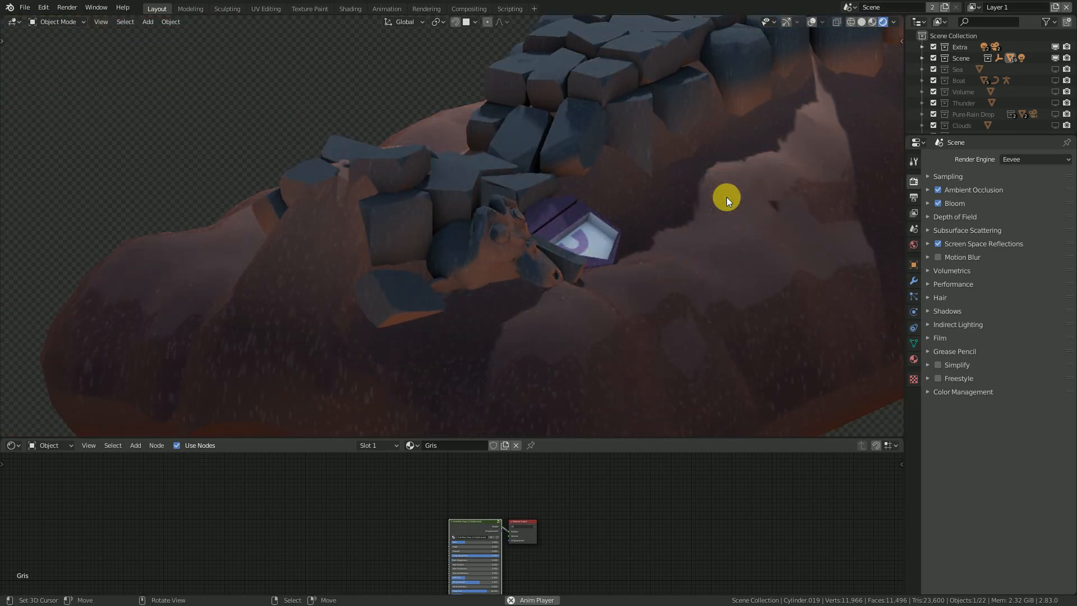
middle_drag(690, 267, 677, 268)
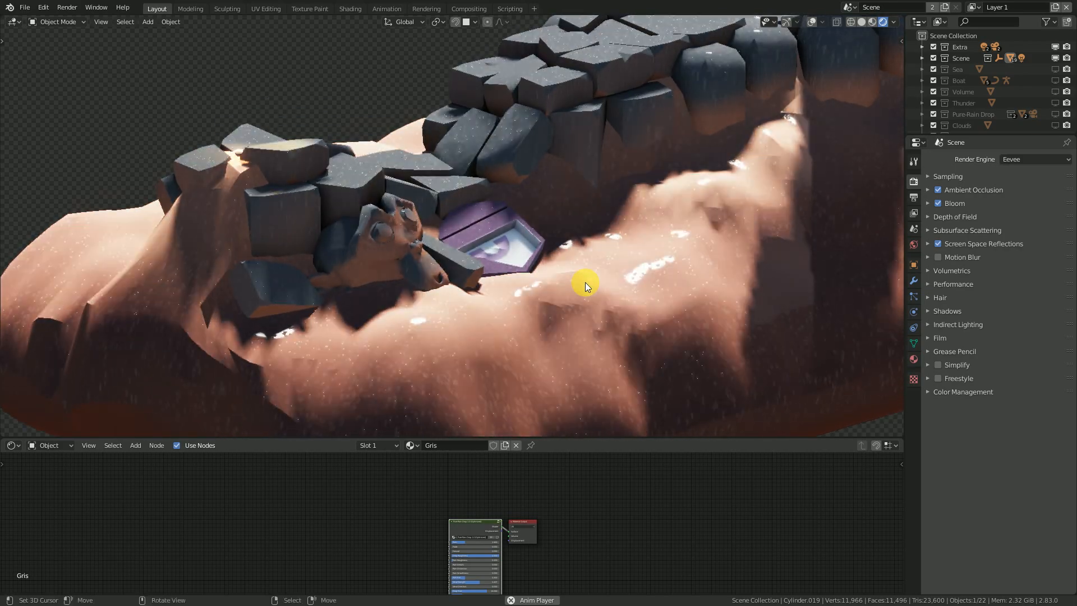
key(KP_Decimal)
scroll(585, 283, down, 12)
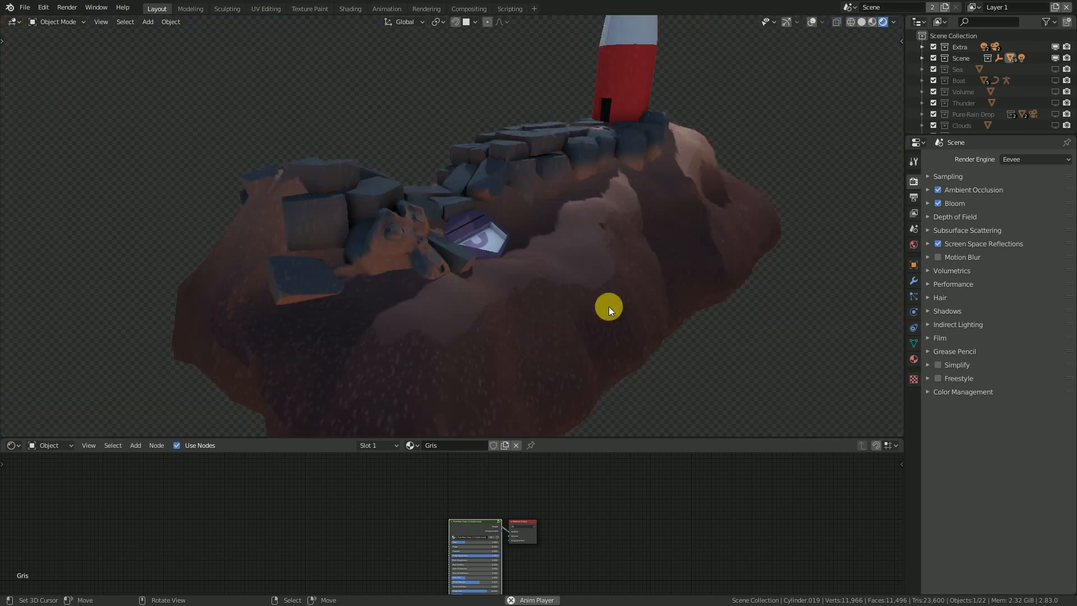
scroll(608, 308, up, 8)
scroll(611, 312, down, 4)
scroll(553, 299, down, 5)
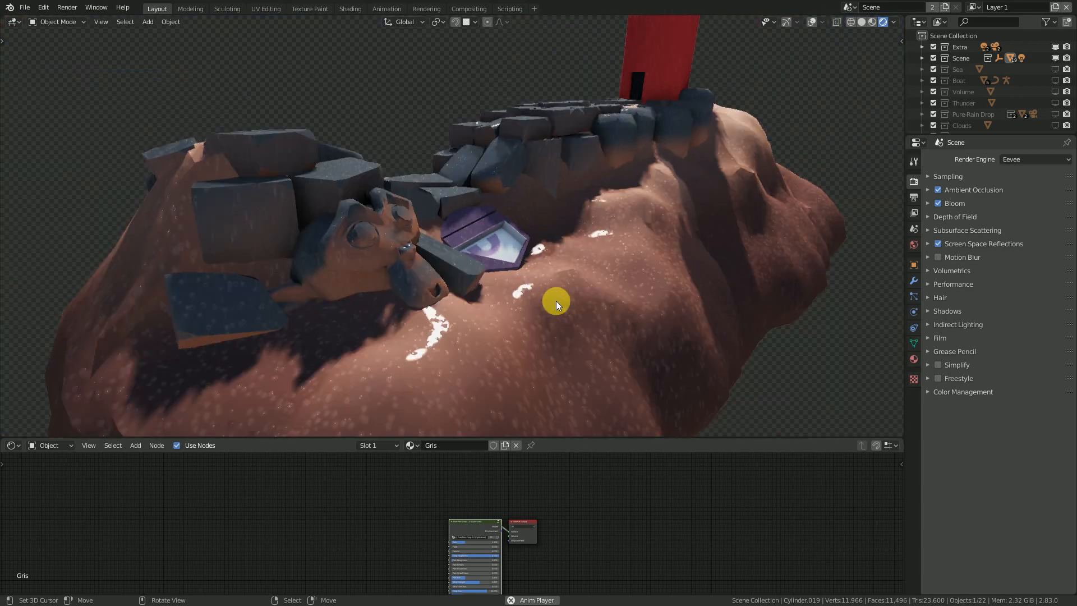
middle_drag(563, 301, 588, 296)
scroll(595, 280, down, 4)
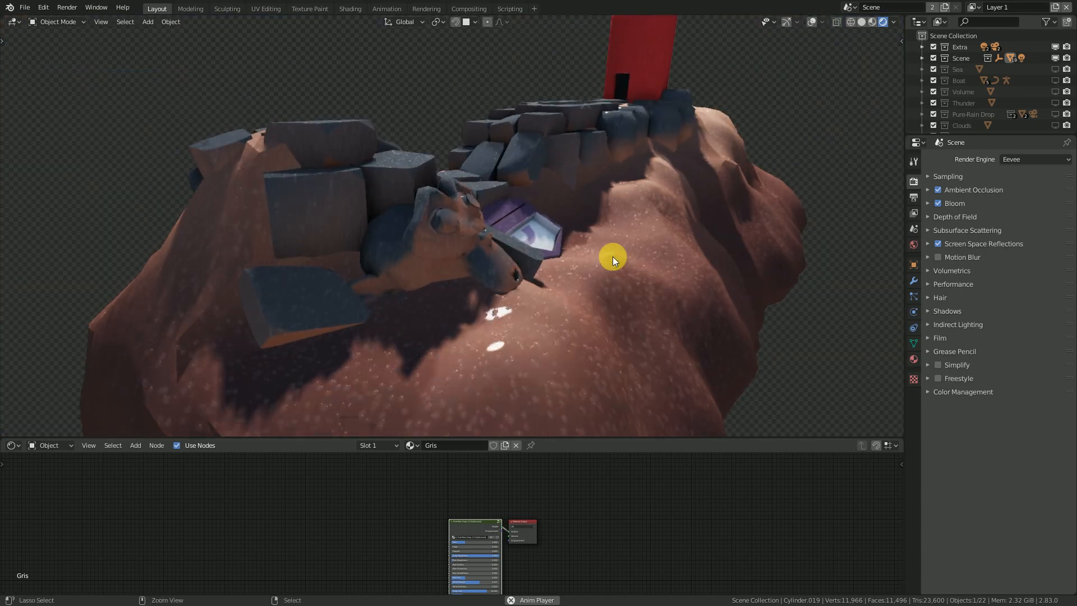
middle_drag(611, 302, 628, 227)
scroll(637, 229, down, 4)
scroll(627, 231, up, 3)
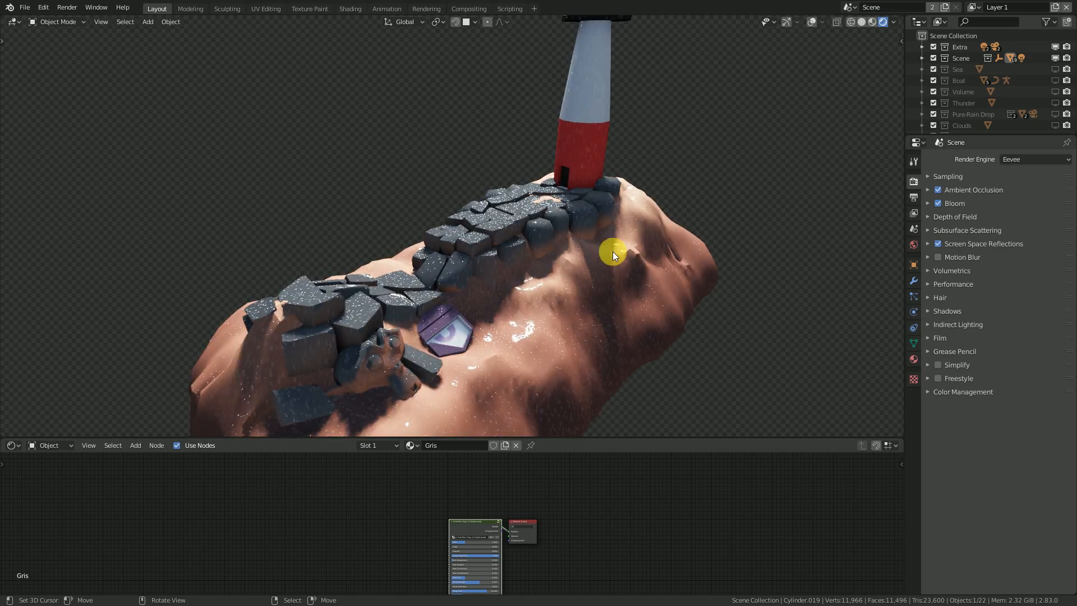
middle_drag(625, 325, 621, 304)
- Select the terrain and open its Terrain.003 node group to examine the nodes inside
click(644, 253)
scroll(504, 516, up, 3)
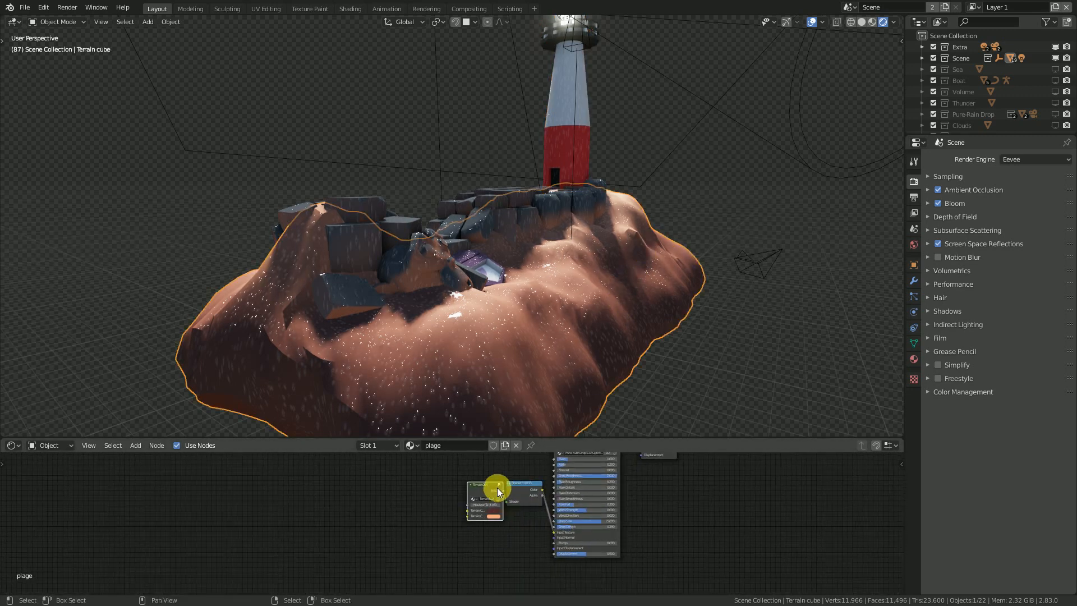
click(499, 486)
scroll(477, 503, down, 4)
scroll(476, 510, up, 8)
middle_drag(455, 506, 524, 505)
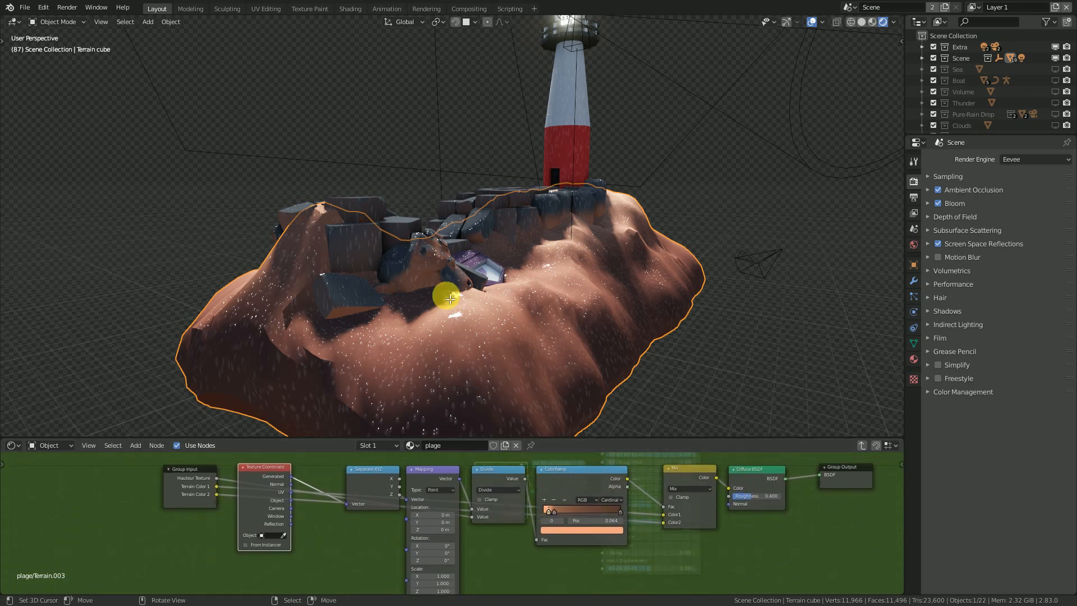
scroll(493, 276, down, 2)
scroll(483, 253, up, 5)
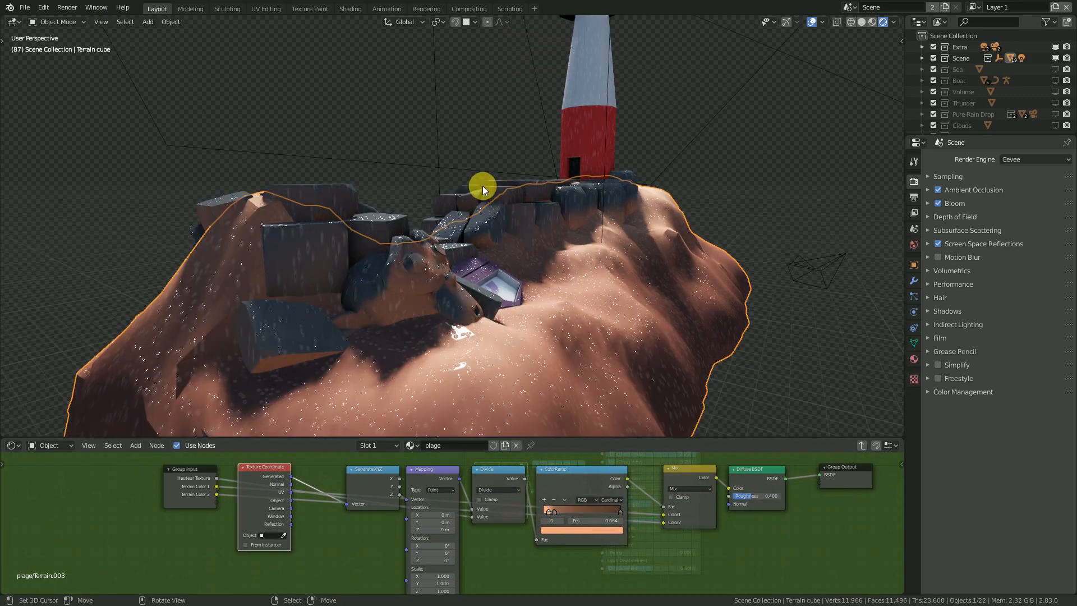
- Select the Stone Bridge and examine the node chain feeding the Pure-Rain Drop node in its Stone material
click(483, 186)
scroll(486, 530, down, 3)
middle_drag(594, 508, 596, 536)
scroll(452, 496, down, 2)
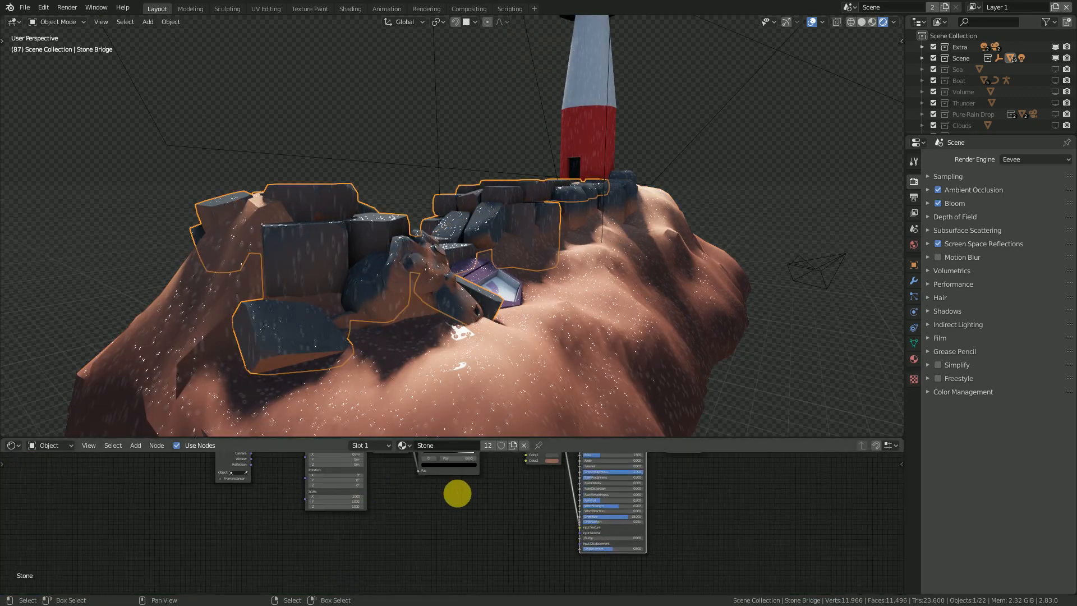
middle_drag(486, 460, 478, 544)
middle_drag(409, 543, 474, 515)
scroll(514, 533, up, 2)
middle_drag(598, 530, 594, 562)
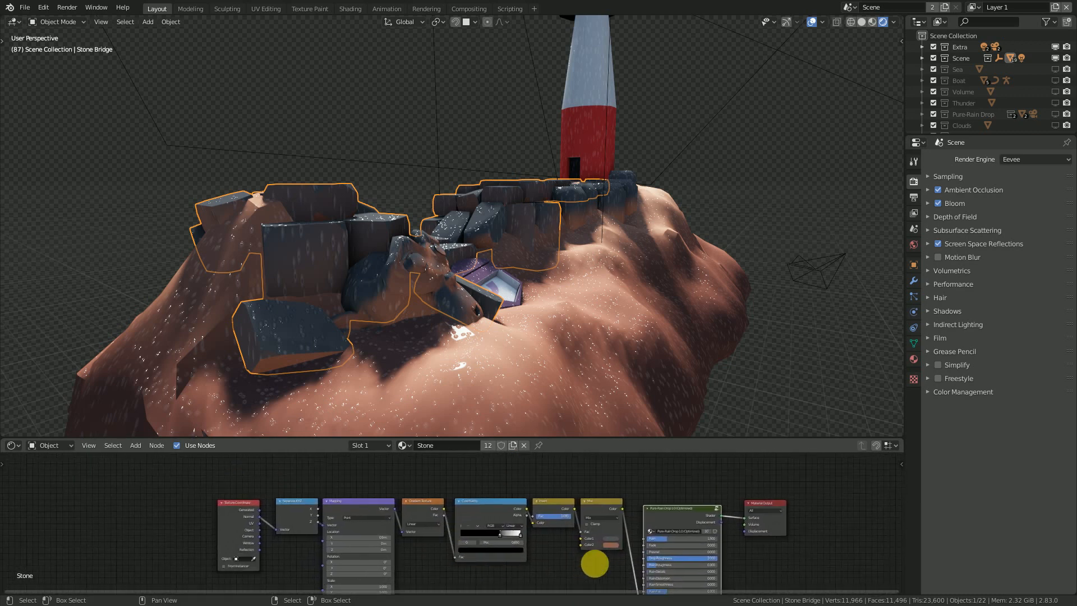
scroll(497, 285, down, 3)
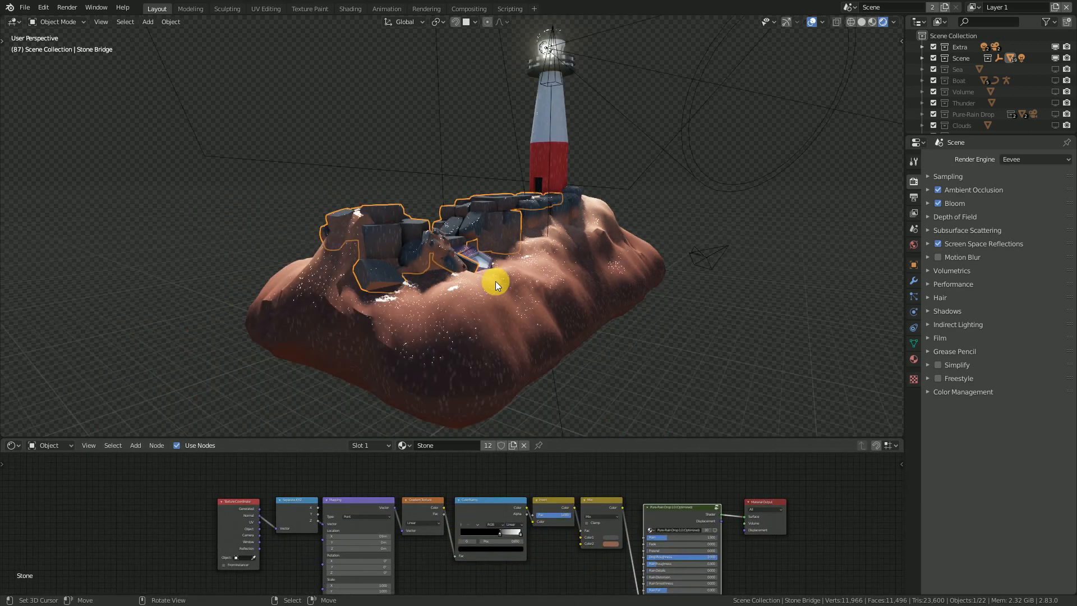
- Select the lighthouse and inspect the rain settings of its Gris and red 1 materials
click(547, 139)
mouse_move(569, 550)
middle_down()
mouse_move(550, 510)
mouse_move(575, 510)
mouse_move(568, 543)
middle_up()
scroll(554, 515, up, 5)
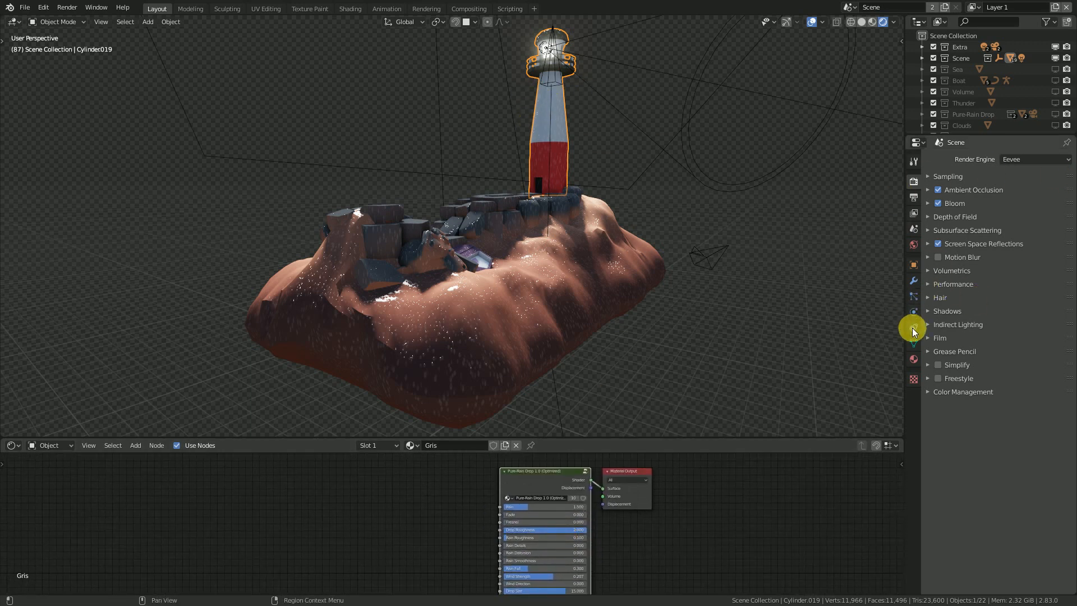
click(913, 361)
scroll(946, 191, up, 2)
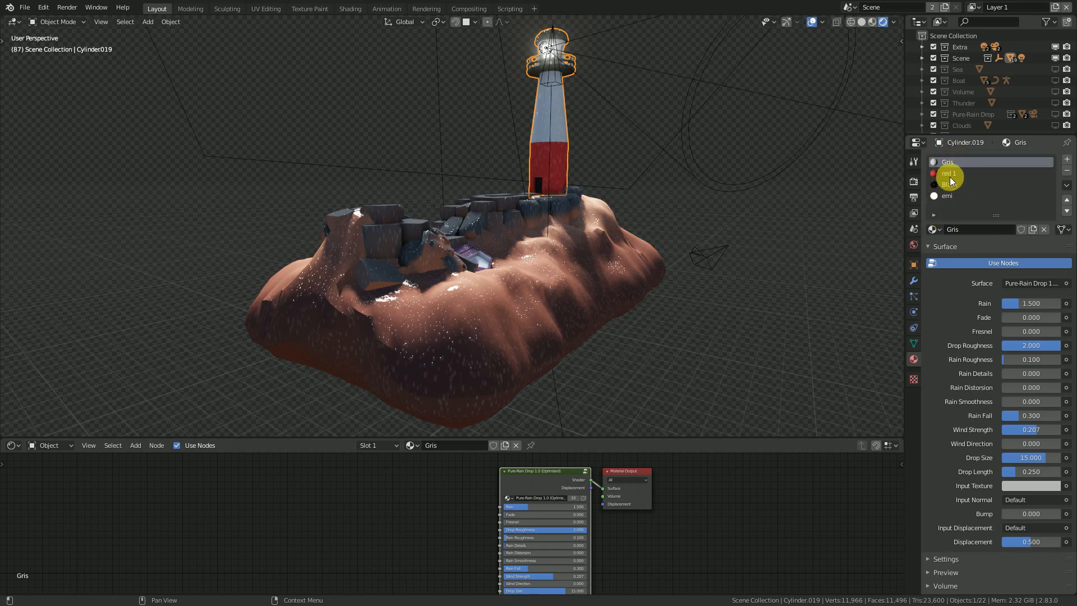
click(950, 175)
middle_drag(554, 492, 540, 537)
middle_drag(577, 207, 774, 140)
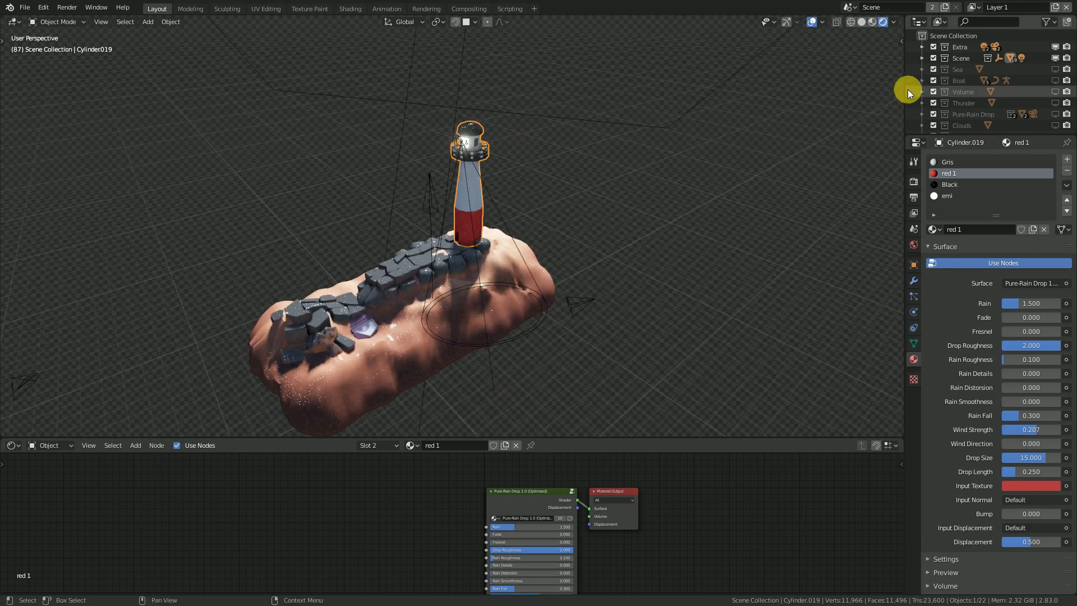
- Show the Sea collection in the viewport, select the sea and bring all its material nodes into view
click(1055, 69)
middle_drag(583, 241, 624, 239)
click(677, 206)
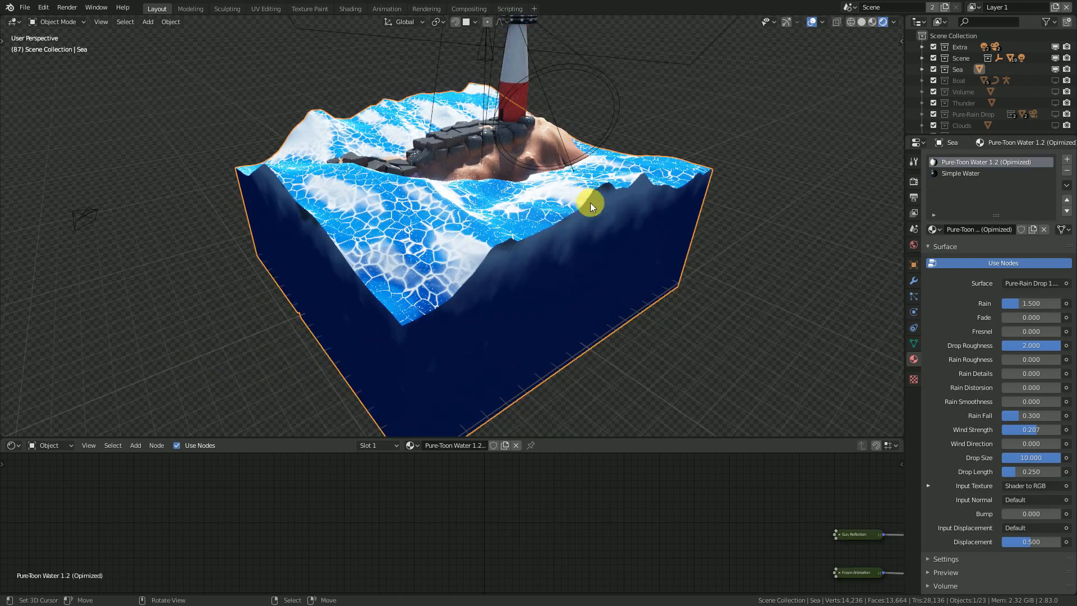
middle_drag(436, 210, 586, 269)
key(Home)
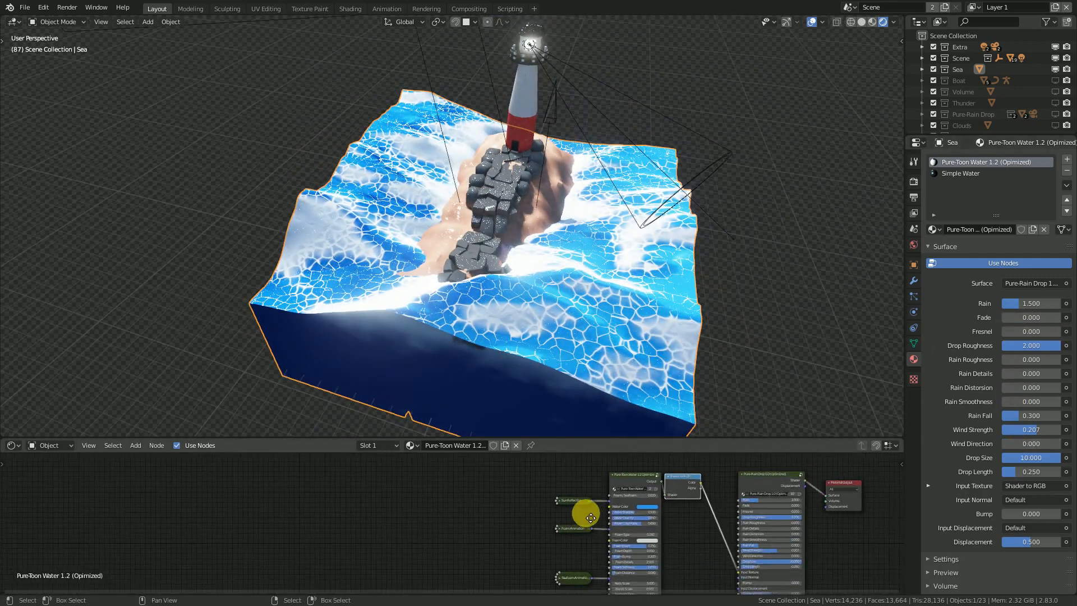
- Examine the rain drops on the sea surface and the node chain feeding Pure-Rain Drop in its Pure-Toon Water material
middle_drag(610, 277, 486, 264)
scroll(496, 291, up, 3)
scroll(527, 270, up, 3)
middle_drag(560, 245, 570, 248)
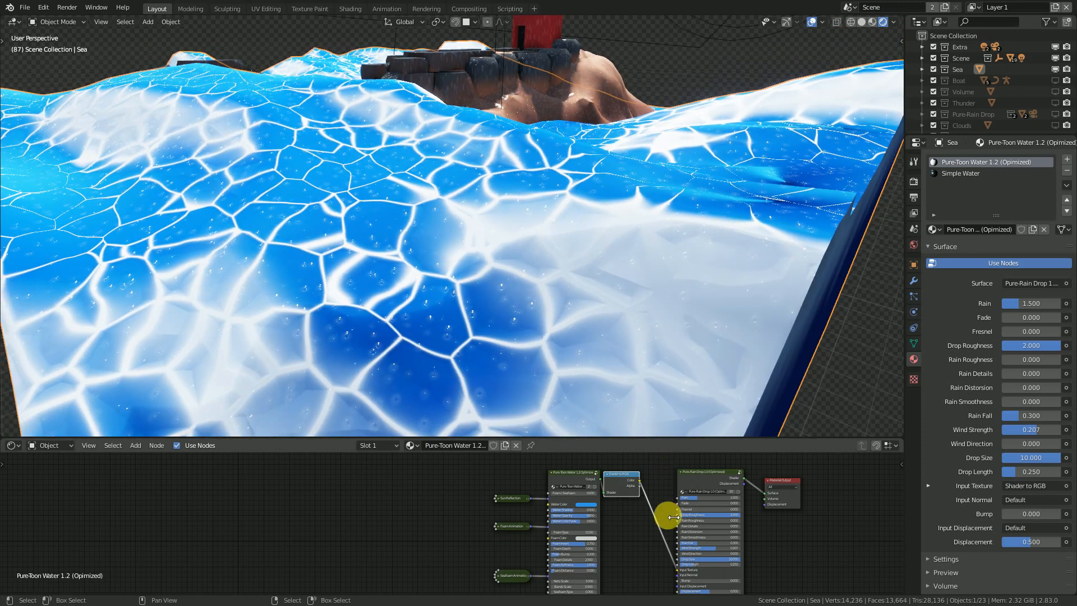
scroll(693, 530, down, 2)
middle_drag(694, 530, 632, 533)
scroll(628, 532, up, 3)
scroll(617, 530, up, 2)
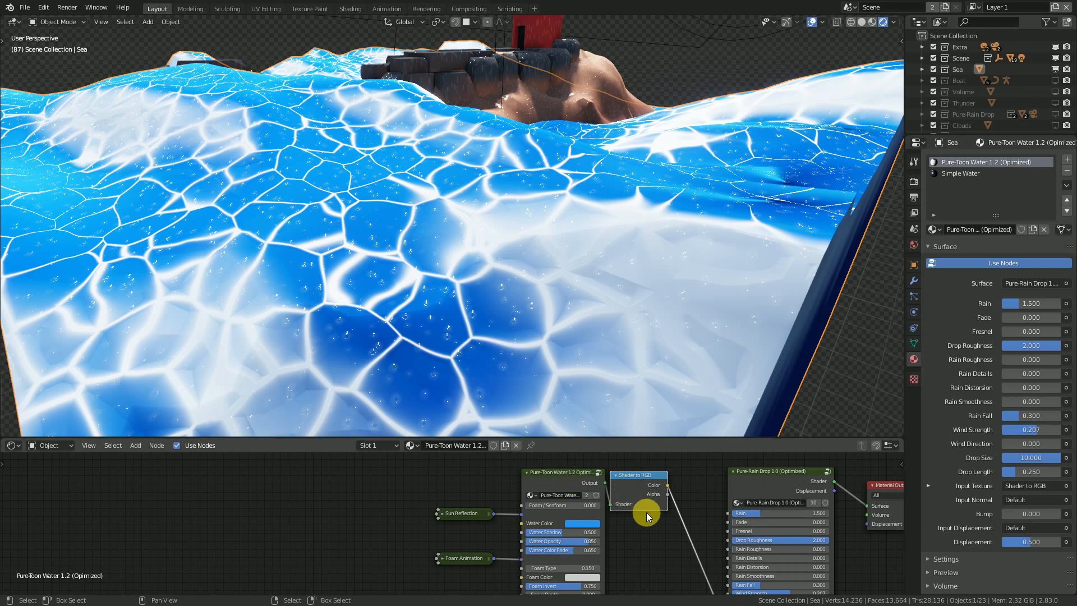
scroll(647, 518, down, 2)
middle_drag(710, 535, 659, 512)
scroll(652, 513, down, 2)
middle_drag(652, 581, 652, 562)
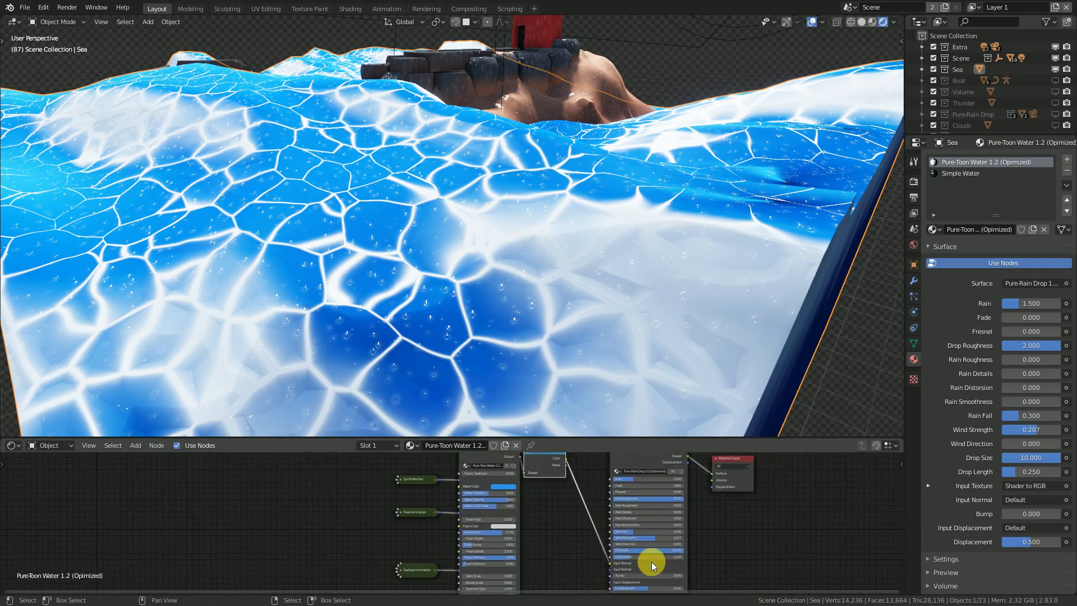
scroll(426, 180, down, 5)
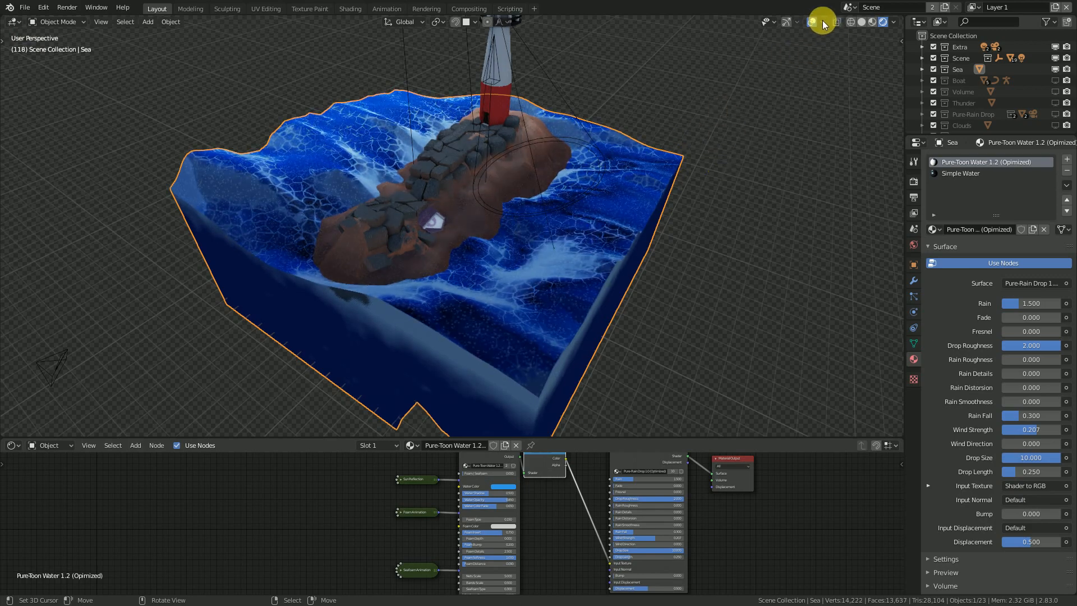
- Hide the viewport overlays and show the Boat collection in the scene
click(811, 22)
ctrl+middle_drag(489, 312, 514, 176)
shift+middle_drag(570, 250, 530, 395)
middle_drag(522, 224, 567, 217)
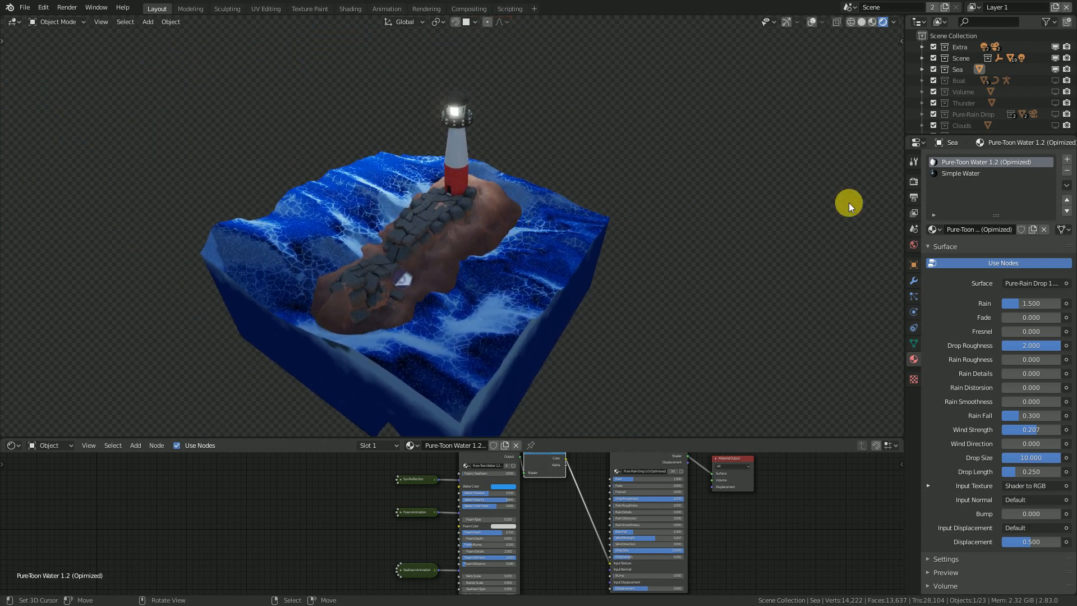
click(1055, 81)
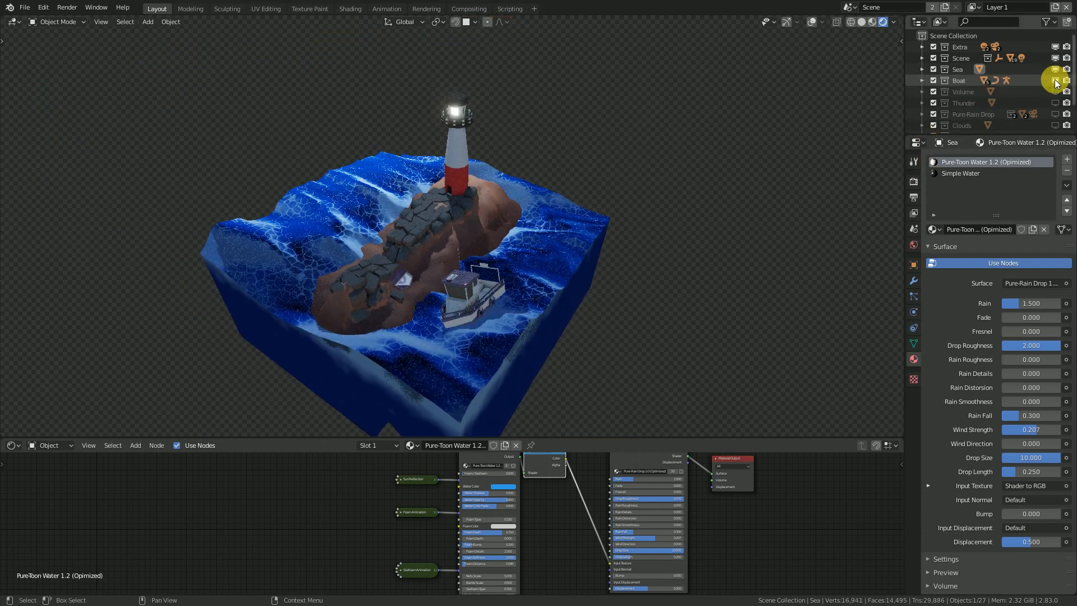
middle_drag(488, 298, 691, 205)
- Turn the viewport overlays back on, select the Boat-Rig Pro armature on the boat and examine it from several angles
click(811, 22)
scroll(695, 206, up, 2)
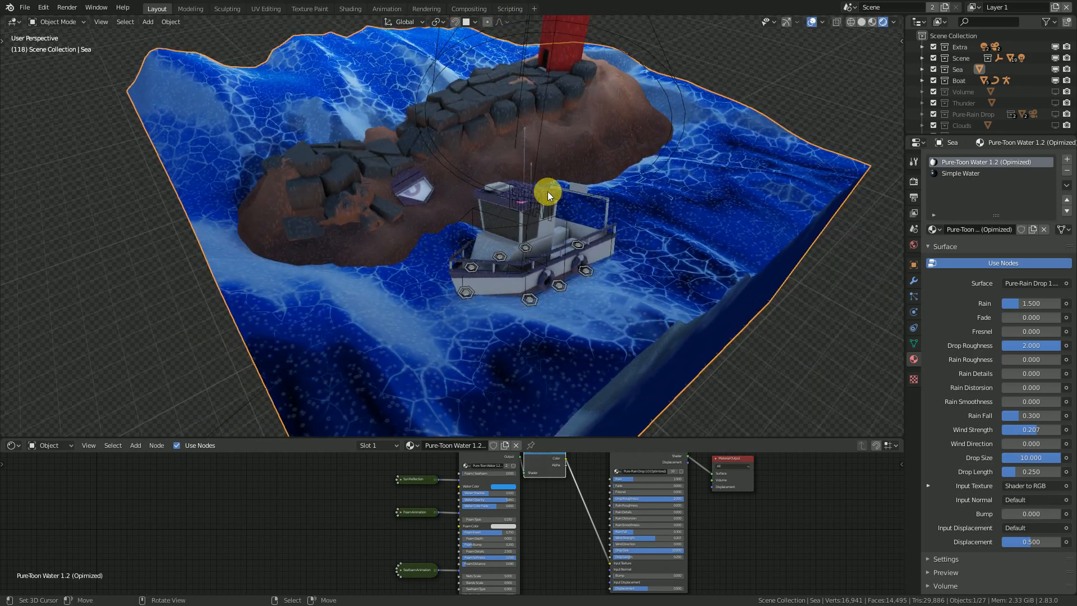
right_click(548, 191)
right_click(656, 193)
right_click(549, 196)
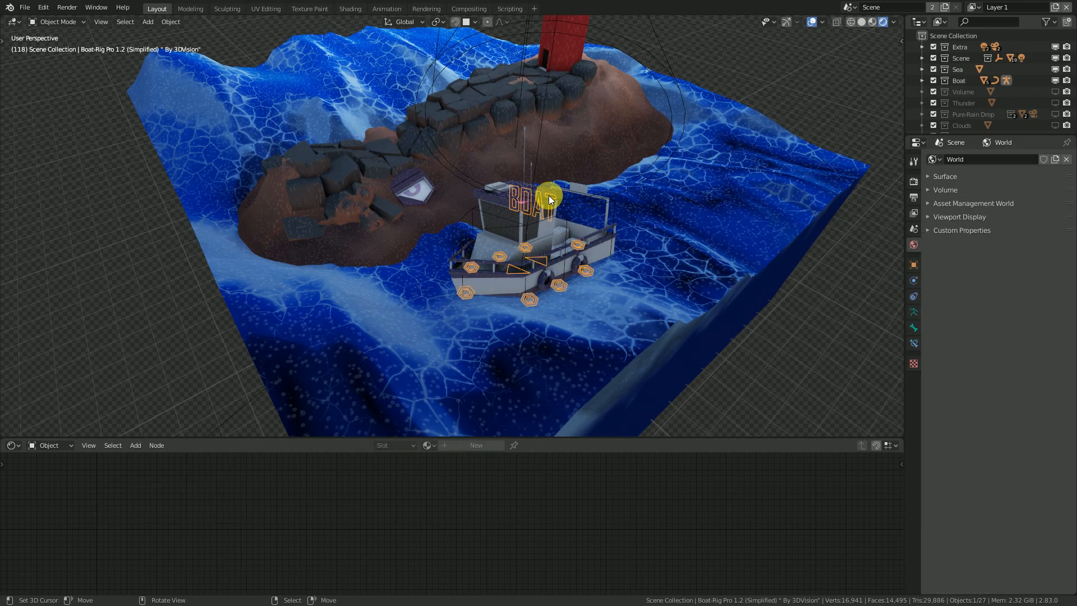
middle_drag(662, 175, 582, 190)
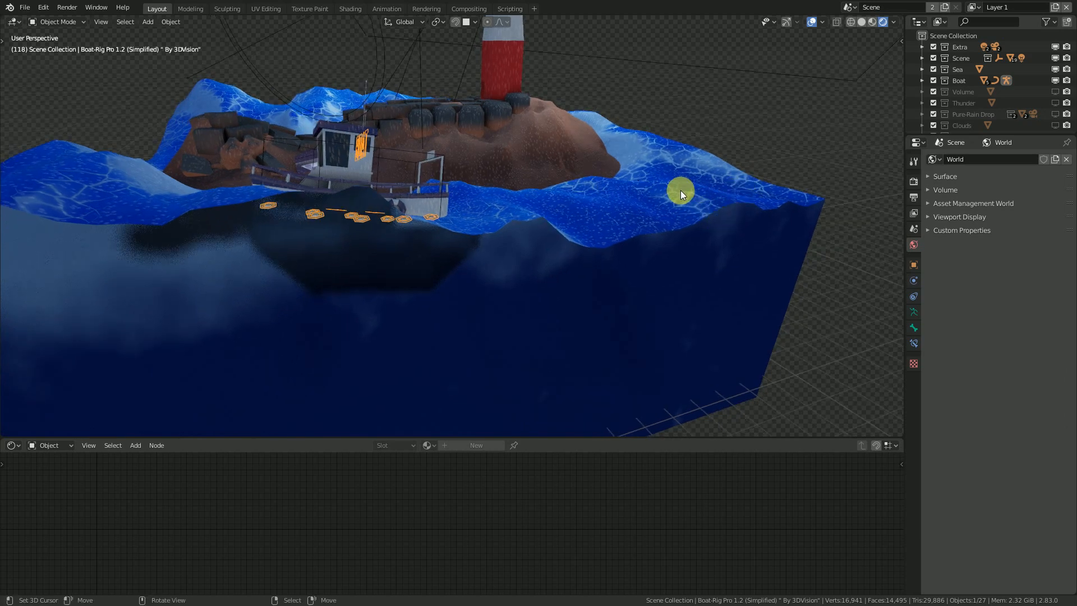
scroll(685, 194, down, 3)
middle_drag(686, 194, 675, 226)
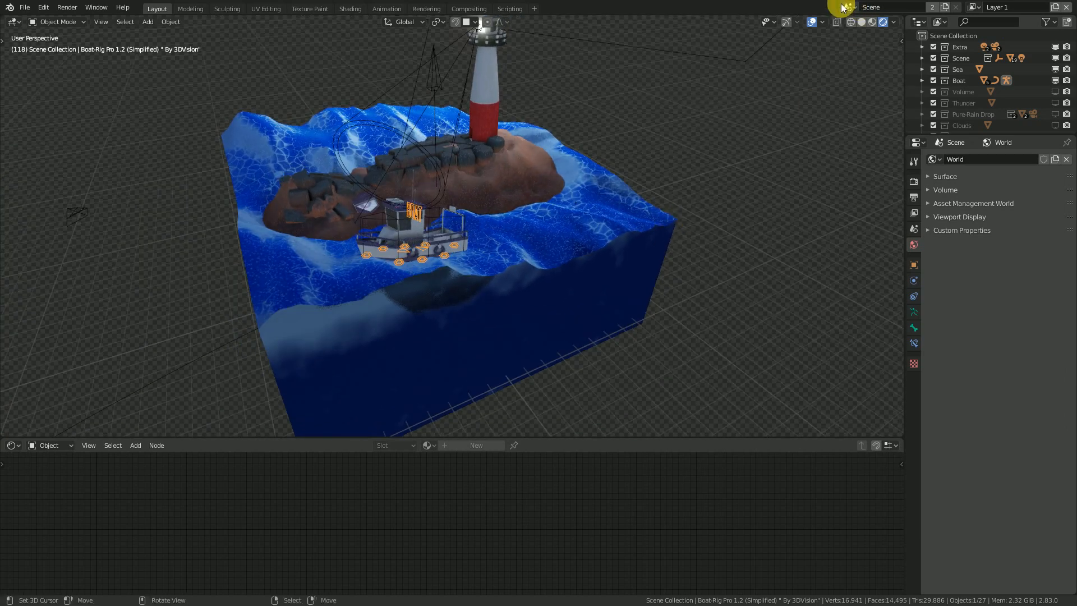
- Select the sea and examine how its waves meet the boat and island from different angles
click(612, 215)
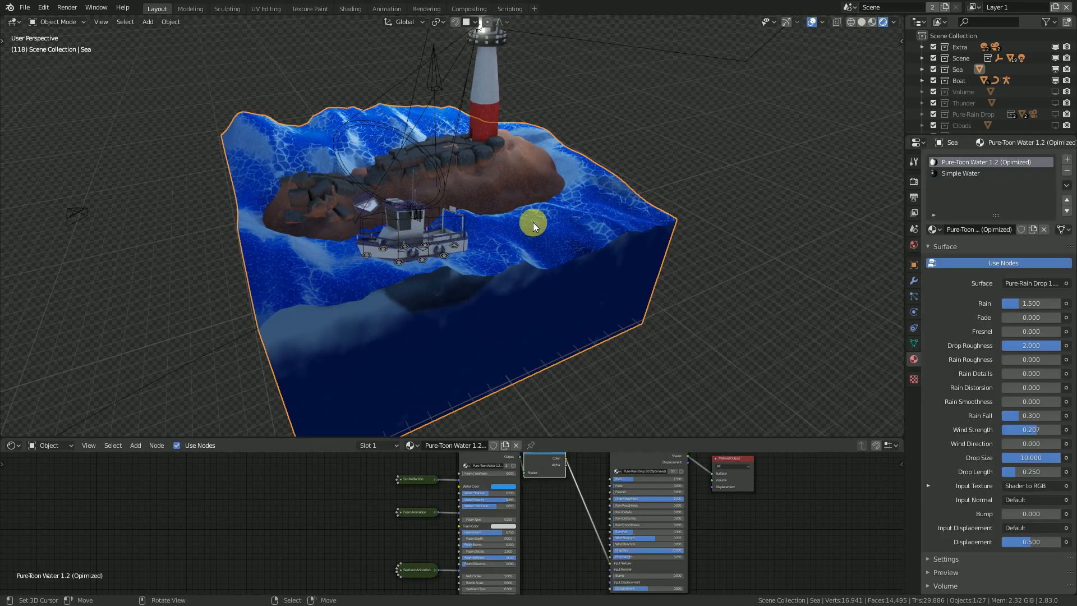
middle_drag(488, 227, 534, 265)
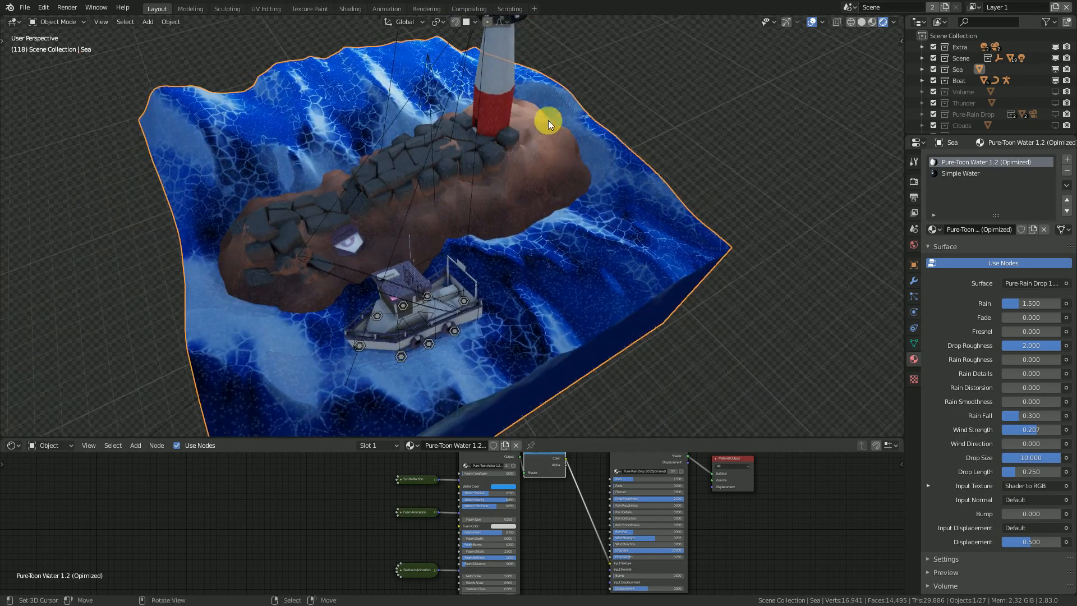
middle_drag(555, 295, 433, 319)
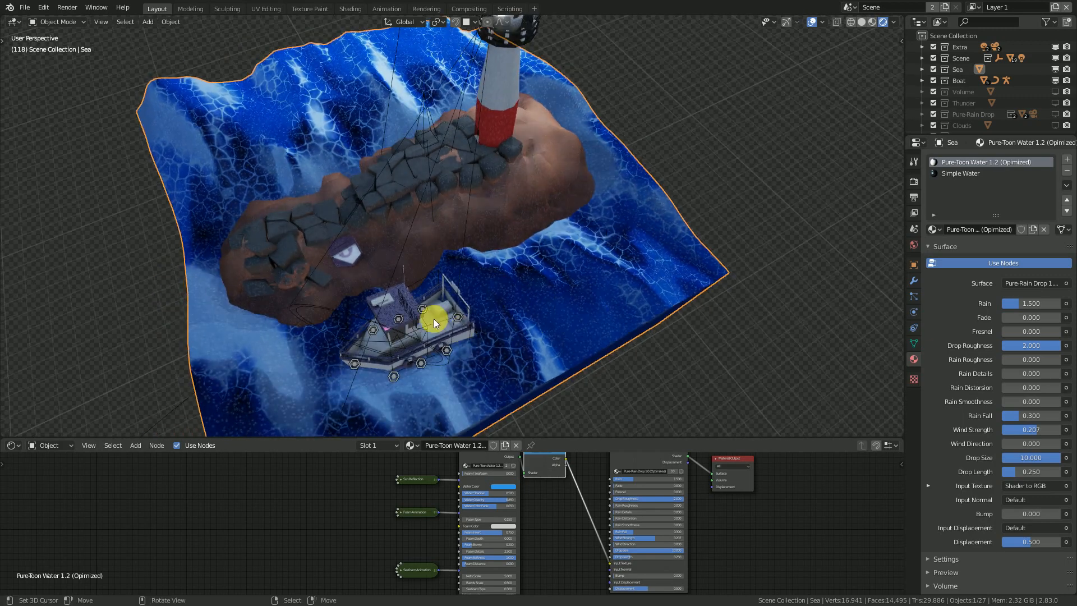
middle_drag(548, 288, 564, 247)
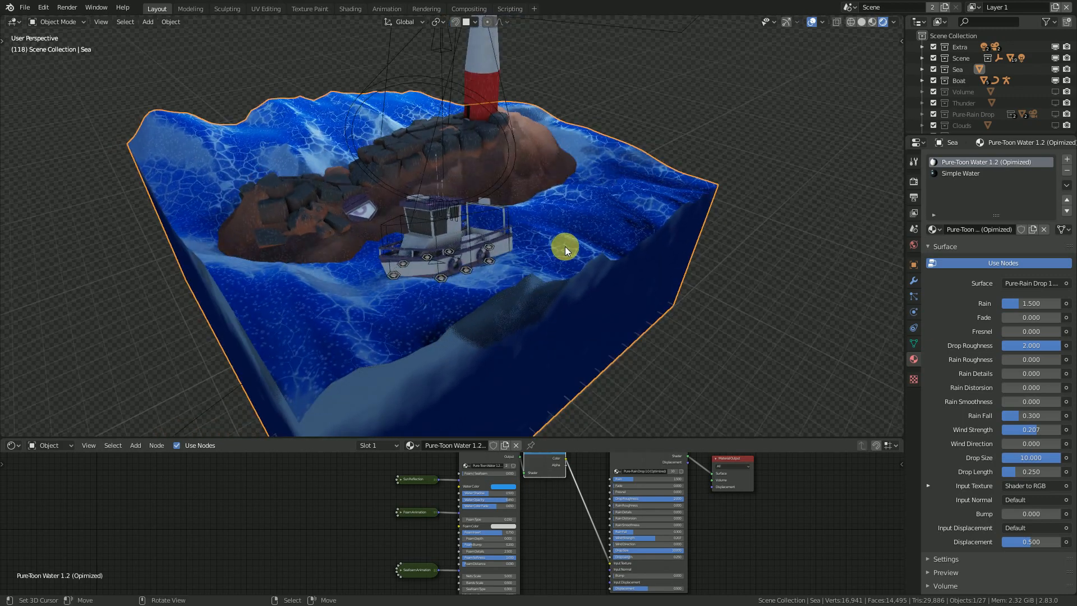
scroll(541, 235, up, 2)
- Select the box around the boat, Cube.001, and inspect its Dynamic Paint brush physics settings
click(503, 206)
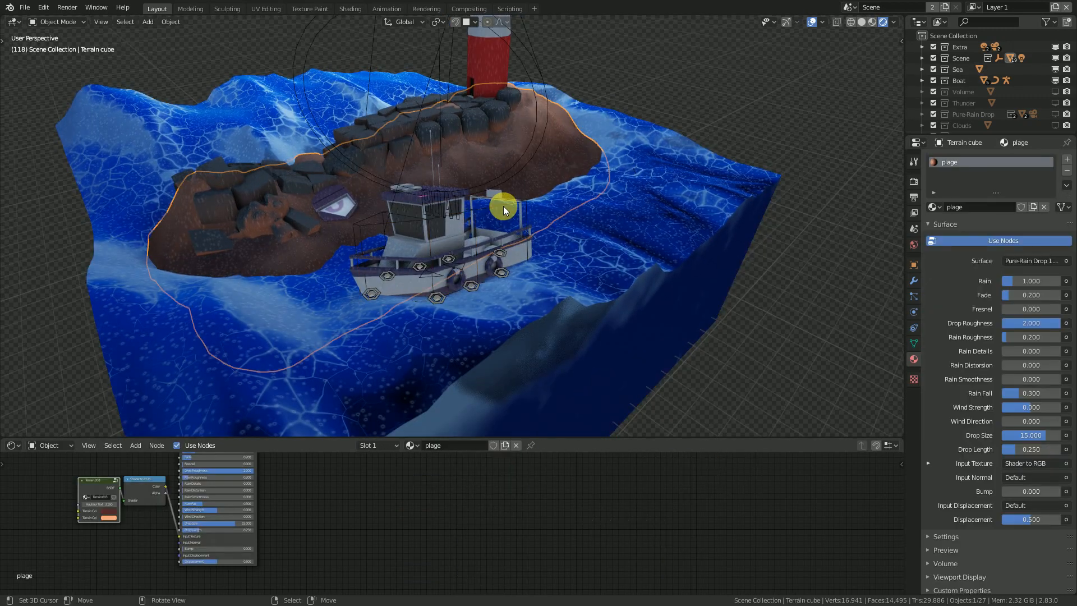
click(503, 209)
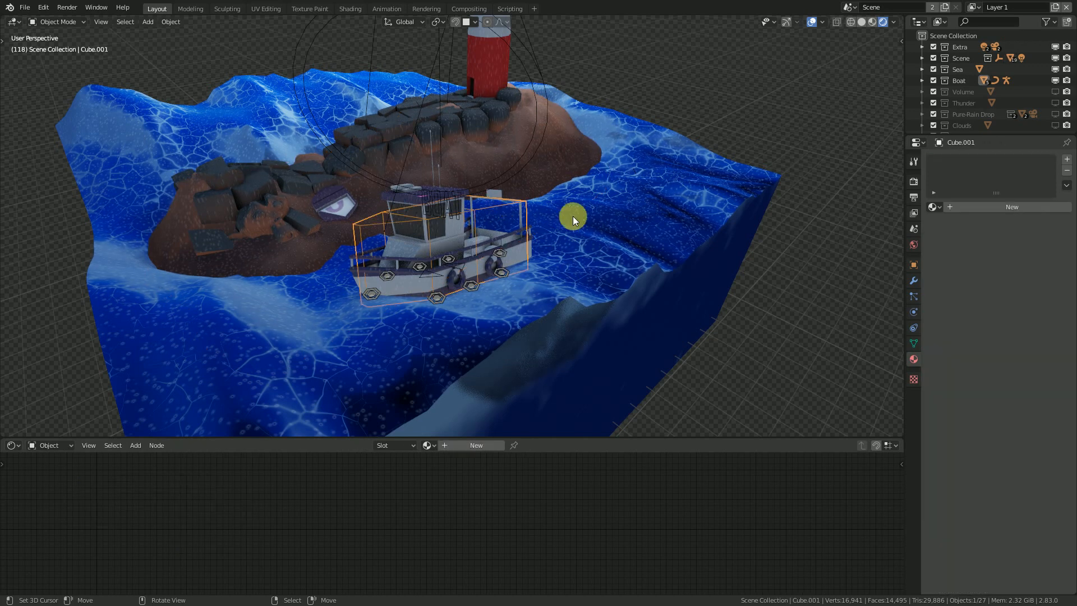
middle_drag(675, 193, 645, 212)
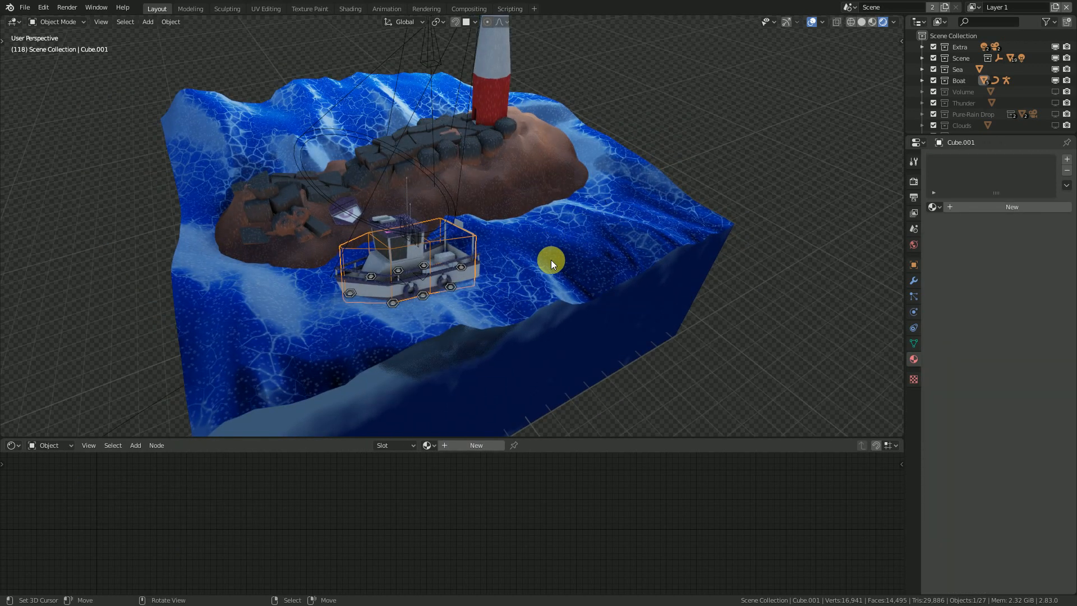
click(913, 312)
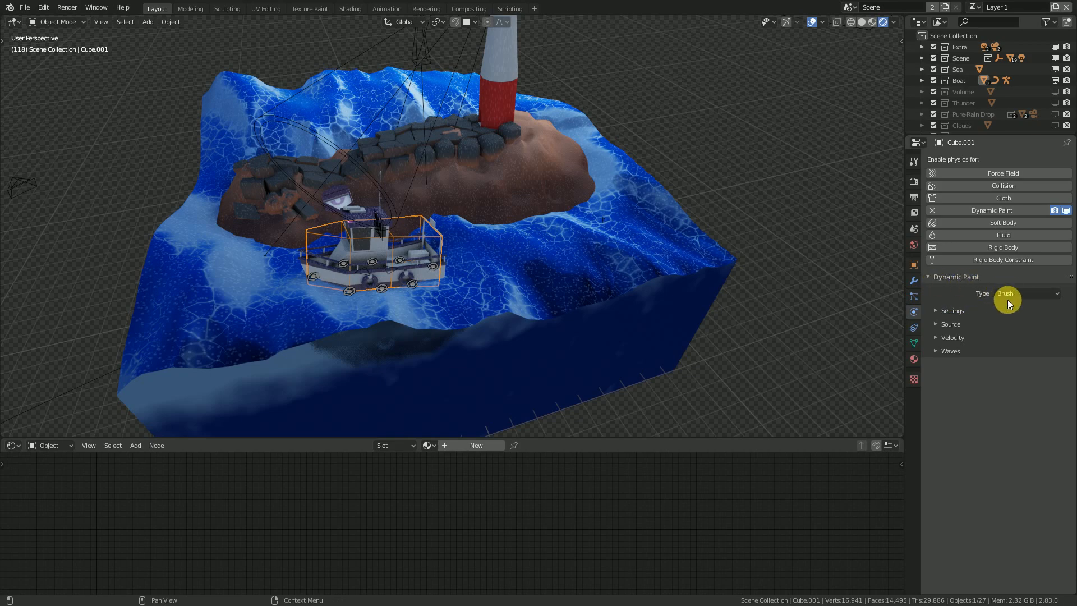
middle_drag(371, 273, 530, 287)
scroll(511, 281, down, 2)
scroll(529, 287, up, 3)
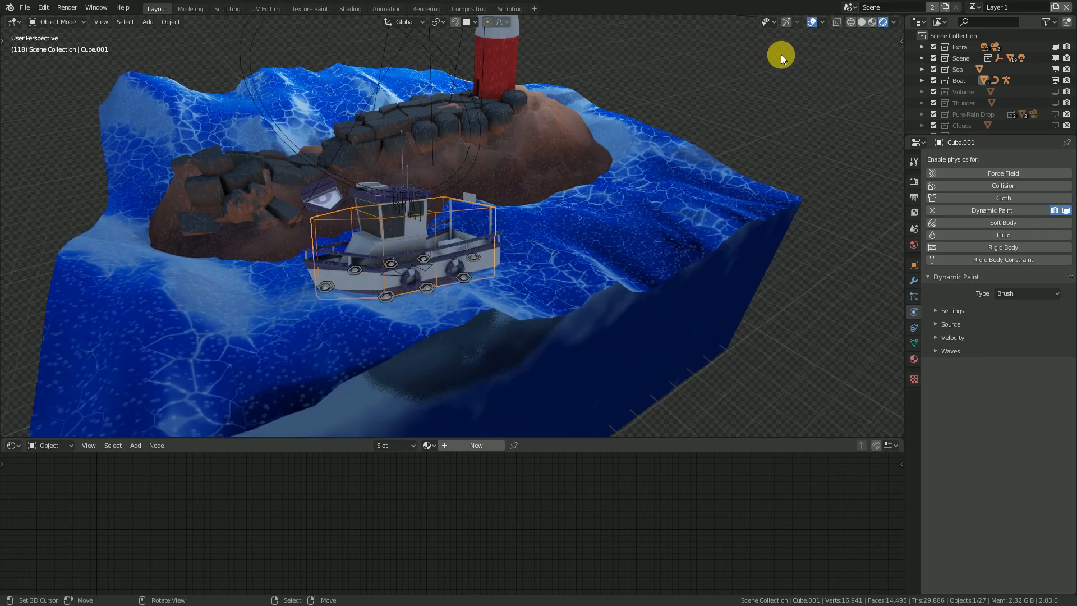
- Hide the viewport overlays and play the animation to examine the boat moving on the waves
click(812, 23)
middle_drag(667, 210, 673, 178)
key(space)
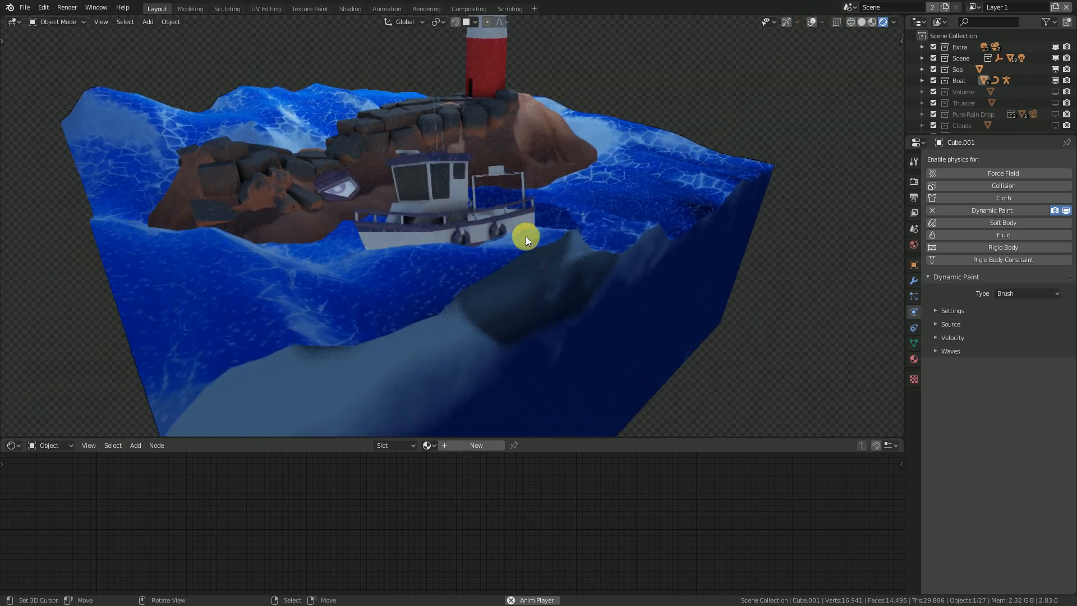
middle_drag(520, 241, 584, 277)
scroll(584, 277, up, 2)
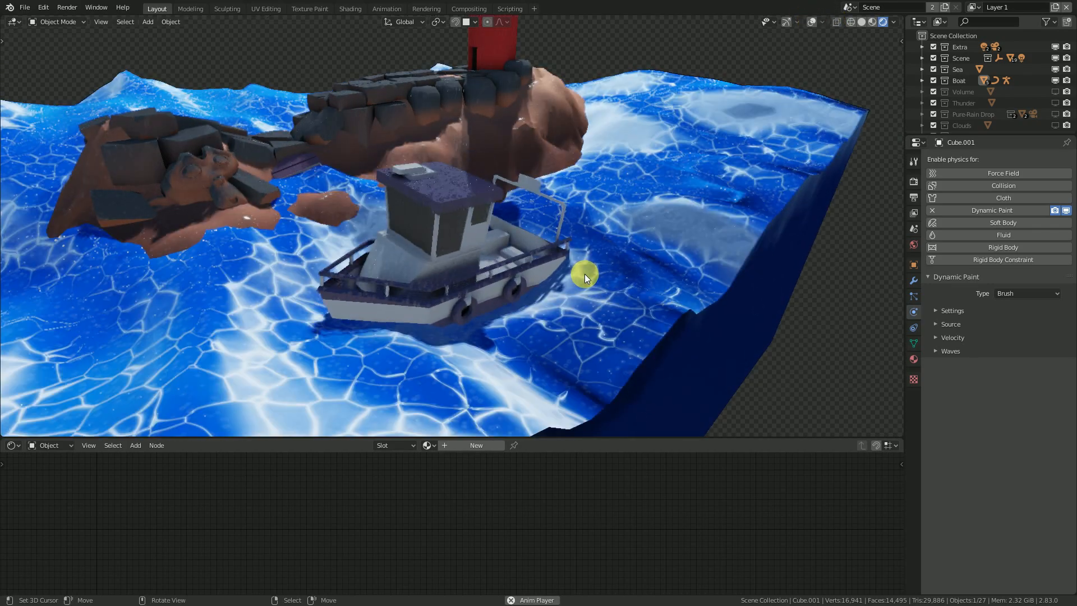
scroll(584, 274, down, 6)
middle_drag(585, 270, 472, 268)
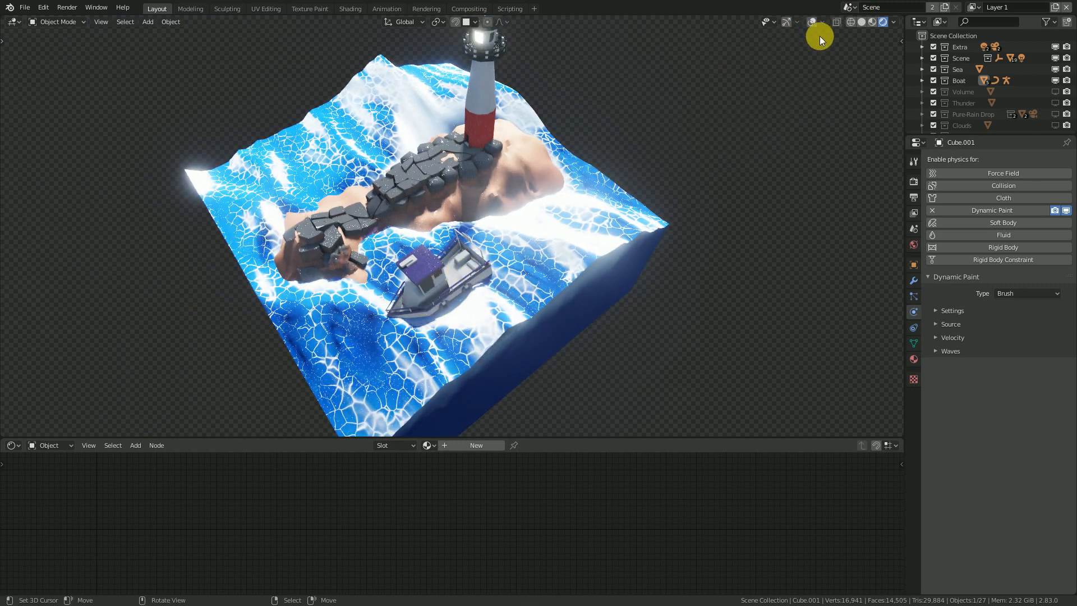
- Turn on the viewport overlays and examine the boat, its rig and the surrounding water from close up and afar
click(810, 22)
middle_drag(628, 223, 601, 194)
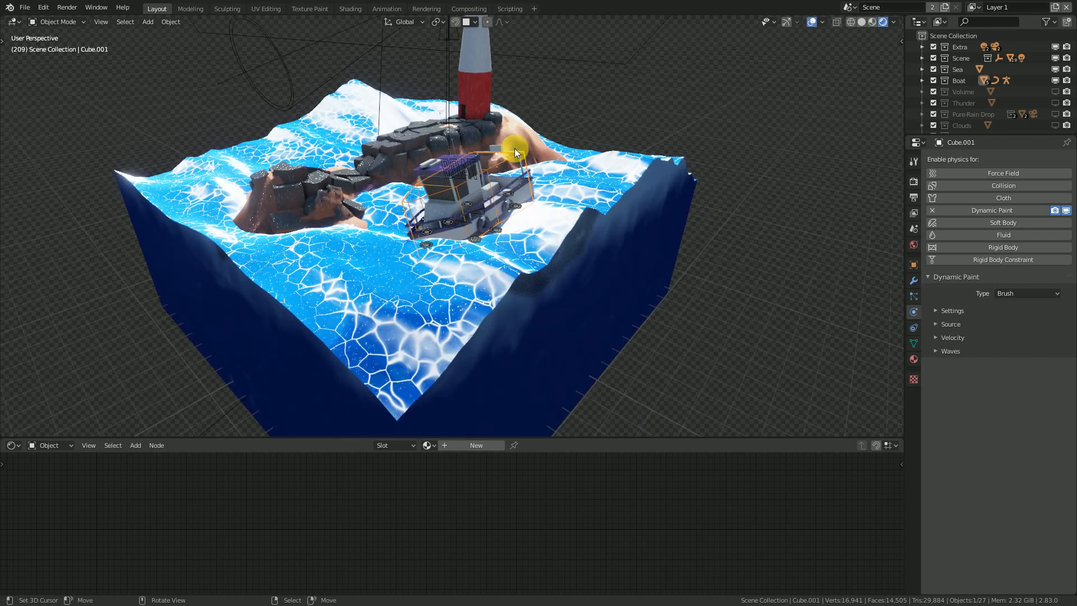
scroll(565, 213, up, 4)
middle_drag(560, 225, 481, 230)
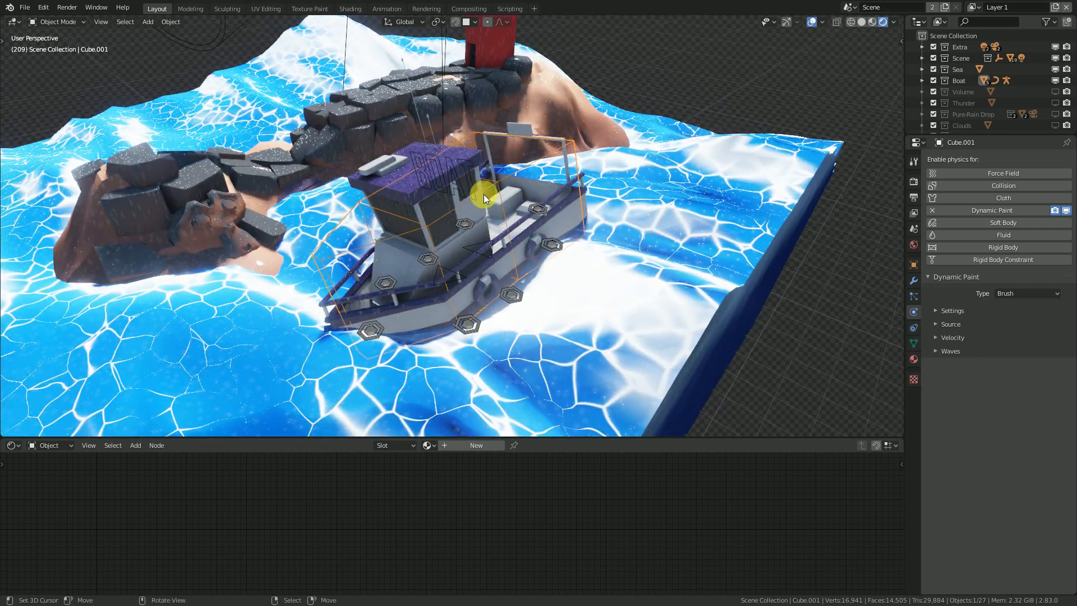
middle_drag(533, 284, 568, 291)
scroll(568, 291, down, 3)
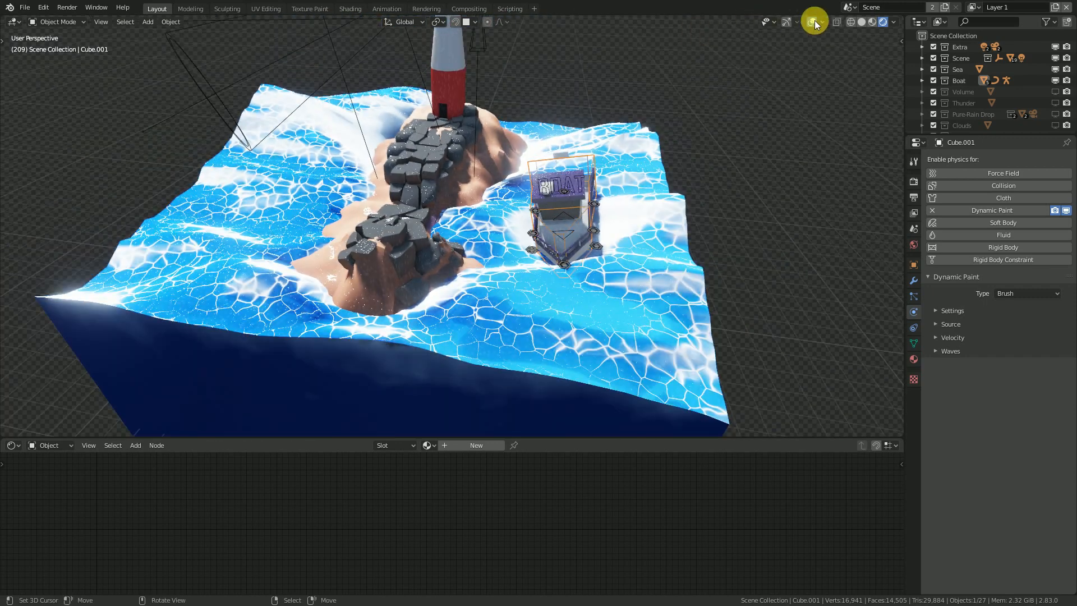
middle_drag(776, 207, 722, 211)
scroll(587, 186, down, 3)
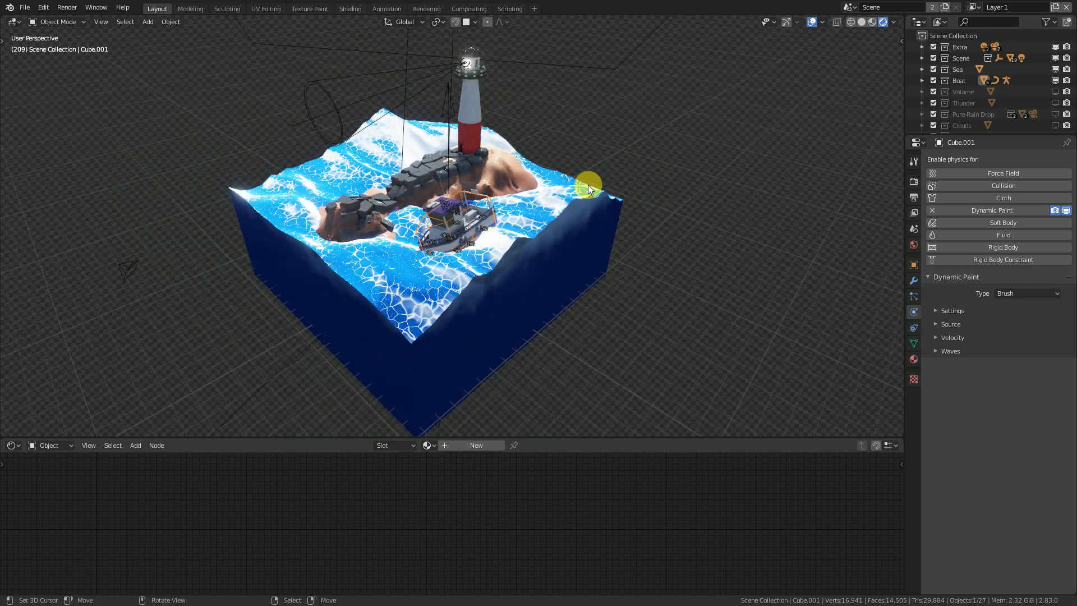
- Hide the viewport overlays and show the Volume collection around the scene
scroll(588, 187, down, 2)
click(808, 24)
scroll(425, 268, up, 4)
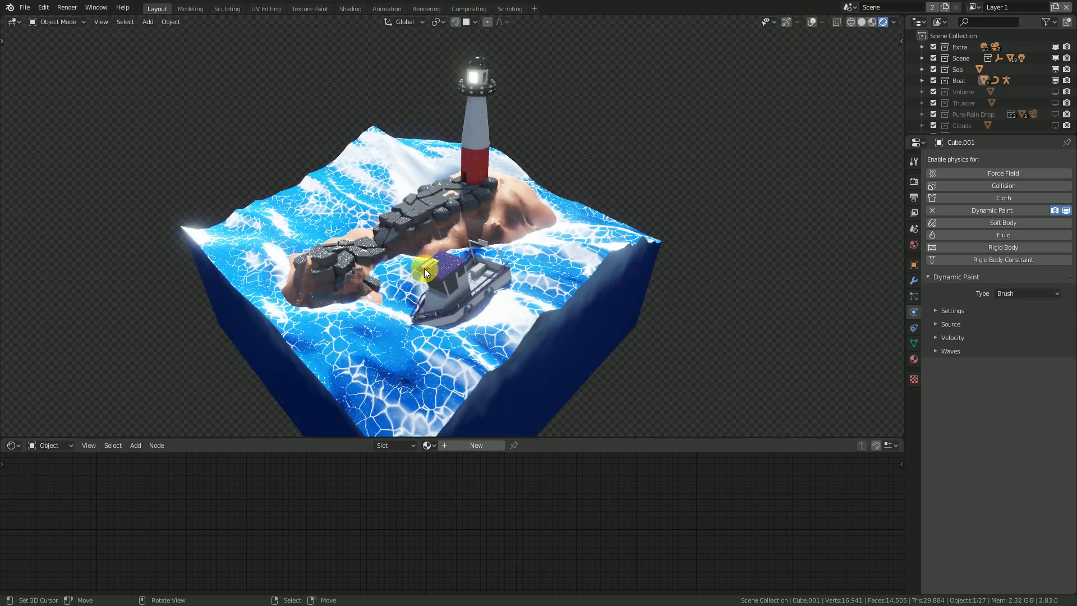
click(1056, 92)
scroll(620, 183, down, 2)
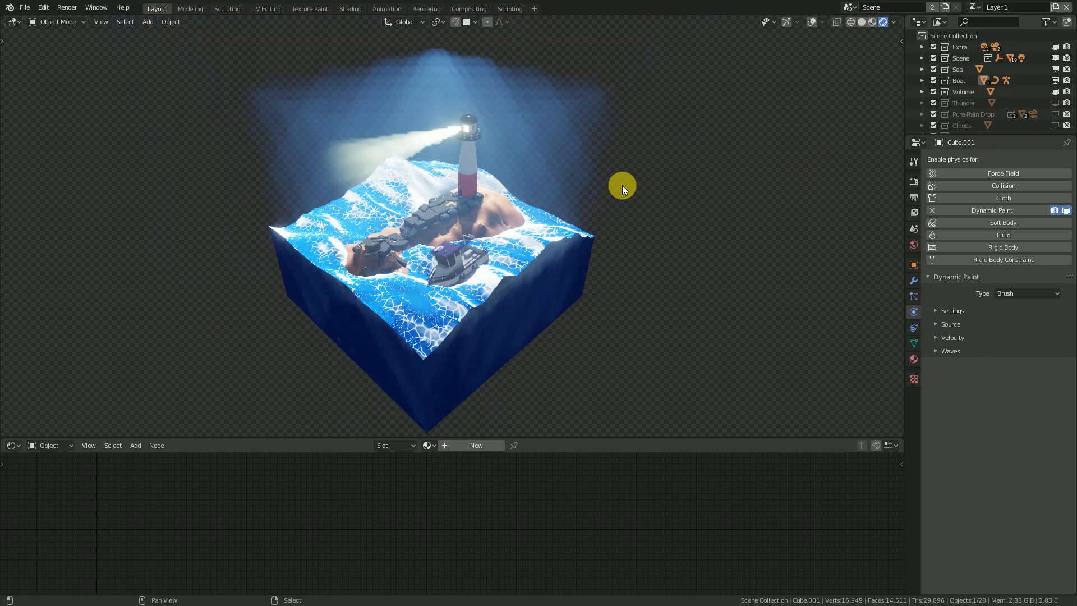
- Turn the viewport overlays back on, select the Volume cube and expand its collection in the outliner
click(813, 23)
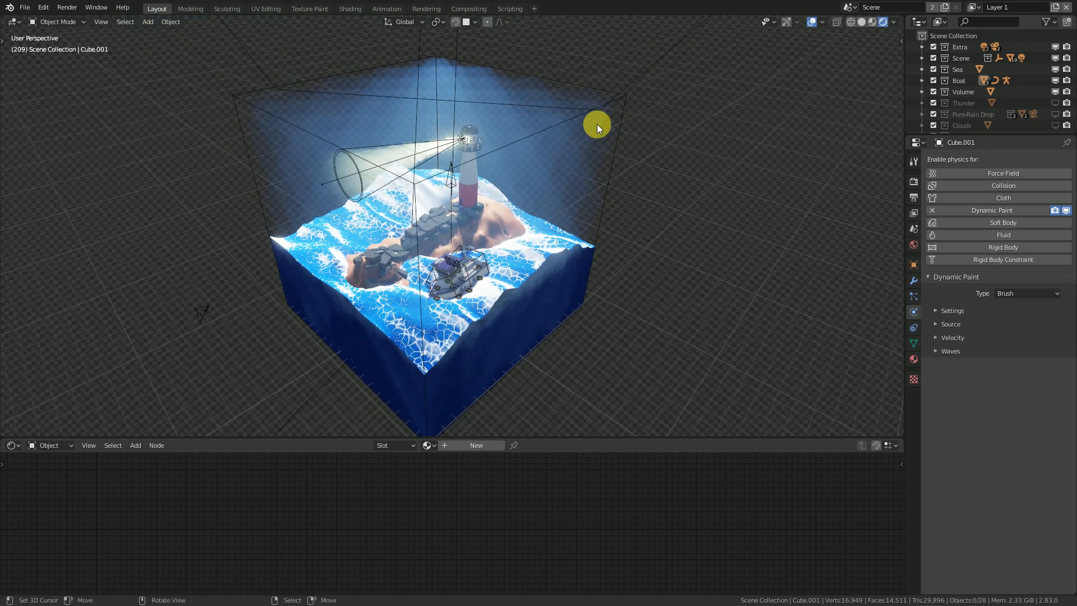
click(555, 119)
click(922, 92)
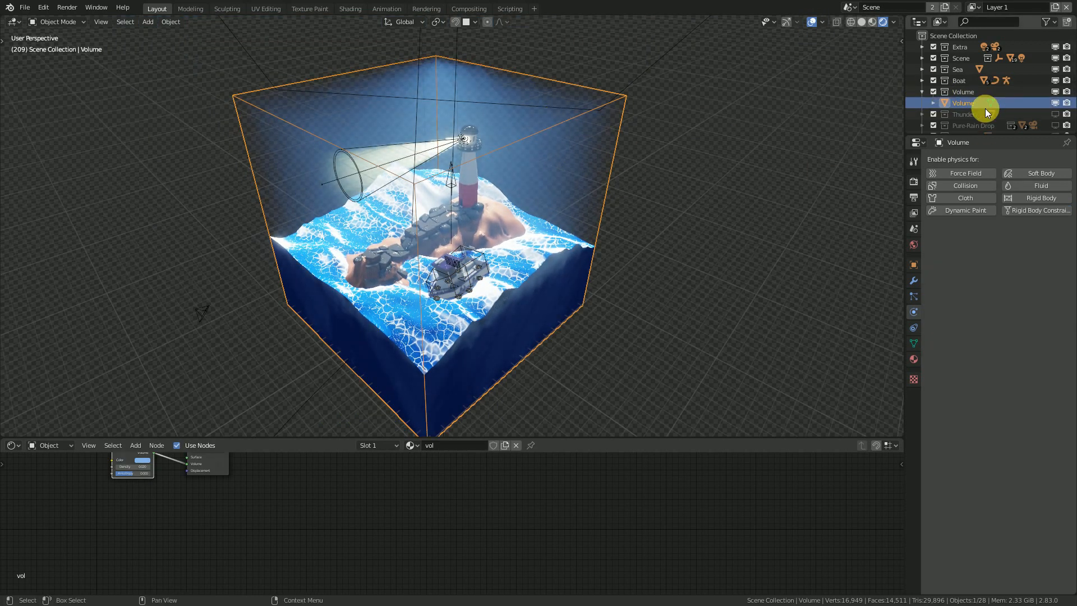
- Inspect the Volume Scatter settings in the cube's vol material and view the light scattering around the lighthouse
scroll(342, 489, down, 3)
middle_drag(264, 493, 366, 524)
scroll(365, 523, up, 9)
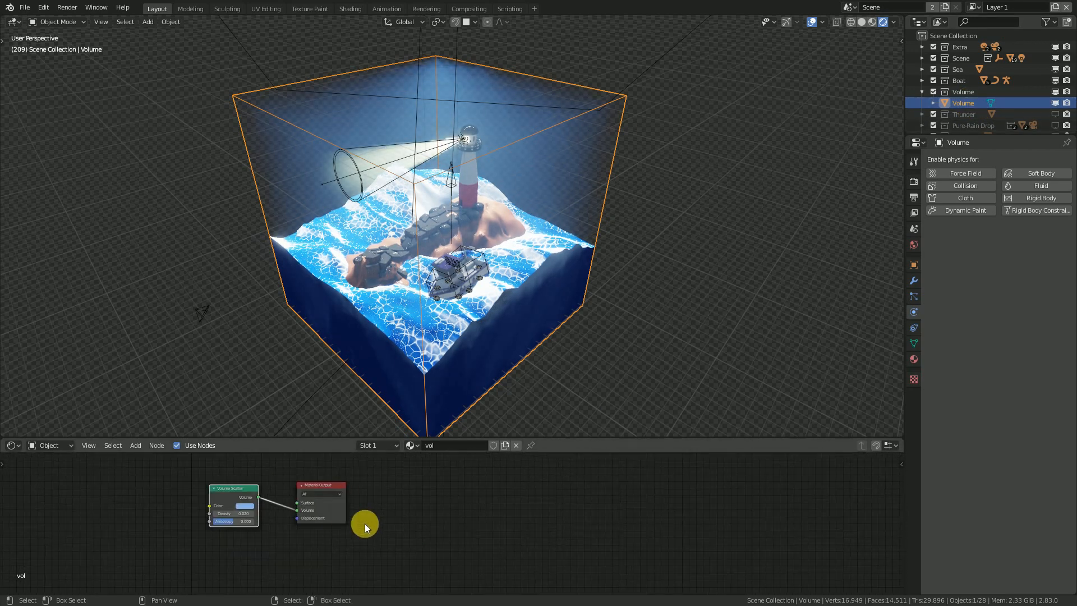
scroll(429, 507, up, 5)
middle_drag(205, 508, 455, 508)
scroll(449, 508, up, 2)
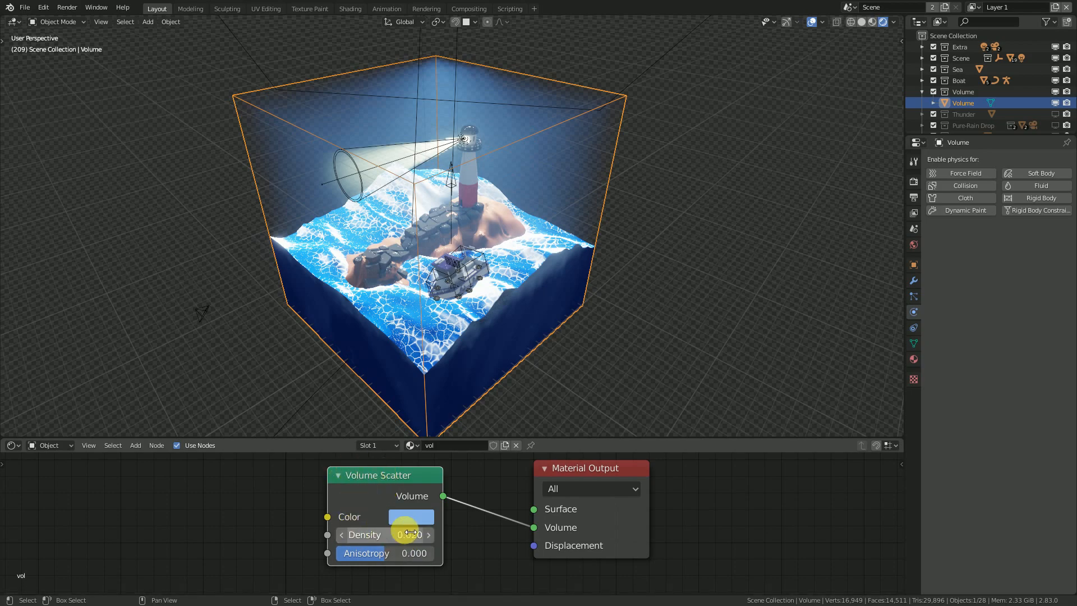
middle_drag(631, 189, 572, 228)
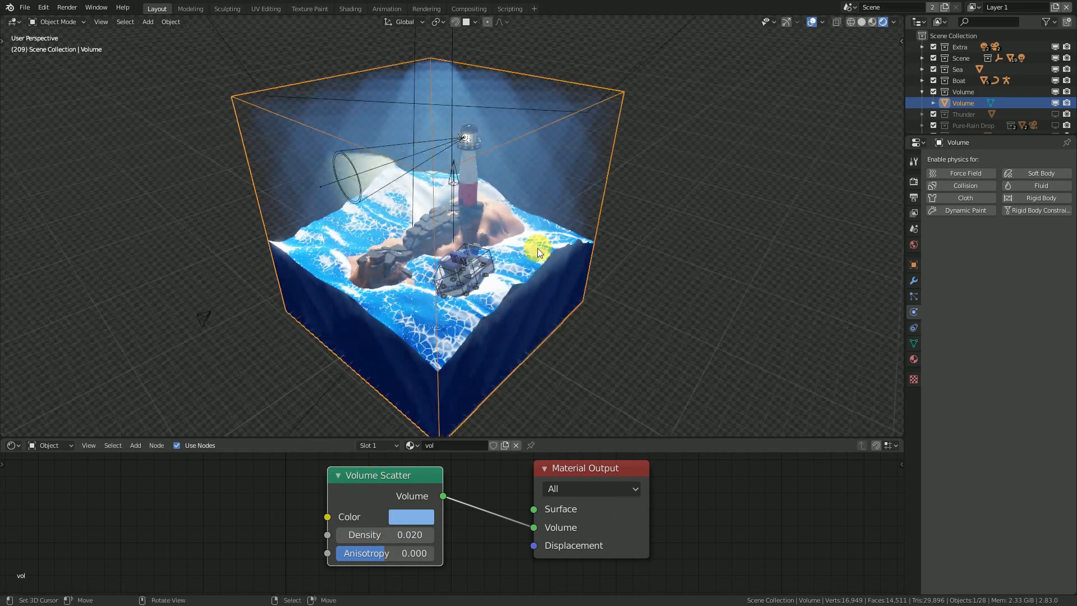
- Examine the volumetric light around the lighthouse with the viewport overlays turned off and back on
middle_drag(581, 279, 615, 274)
scroll(618, 280, up, 2)
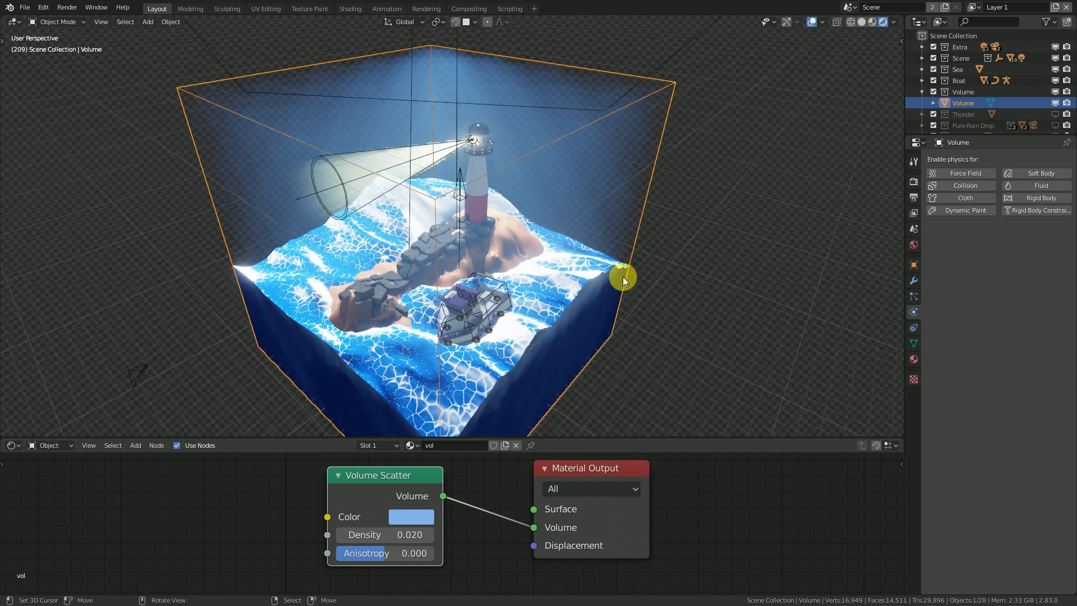
click(812, 22)
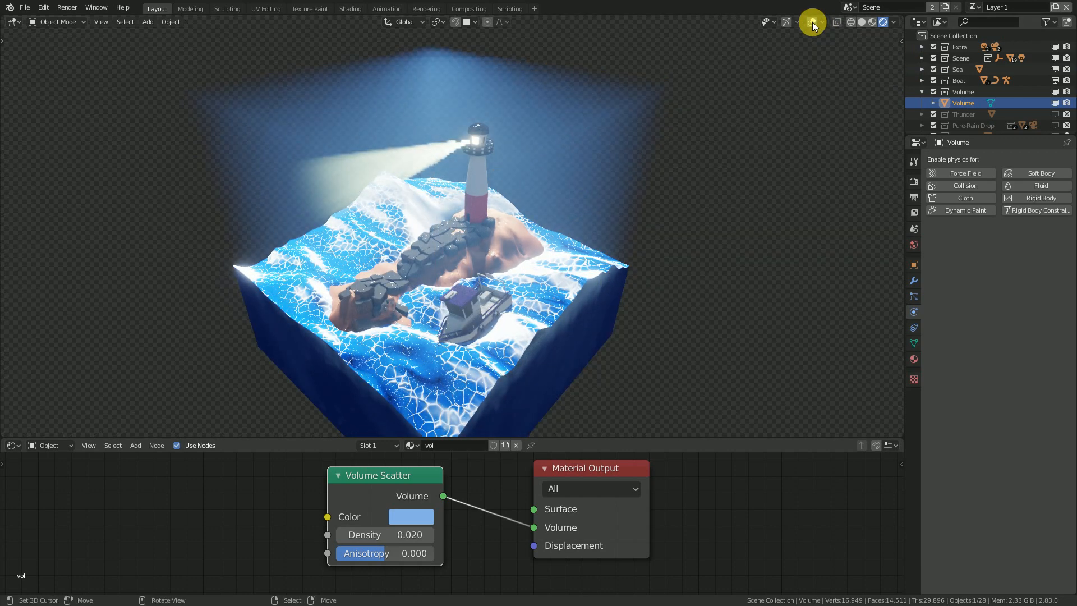
click(812, 22)
- Hide and show the Volume collection to compare the scene with and without volumetric light
click(1055, 91)
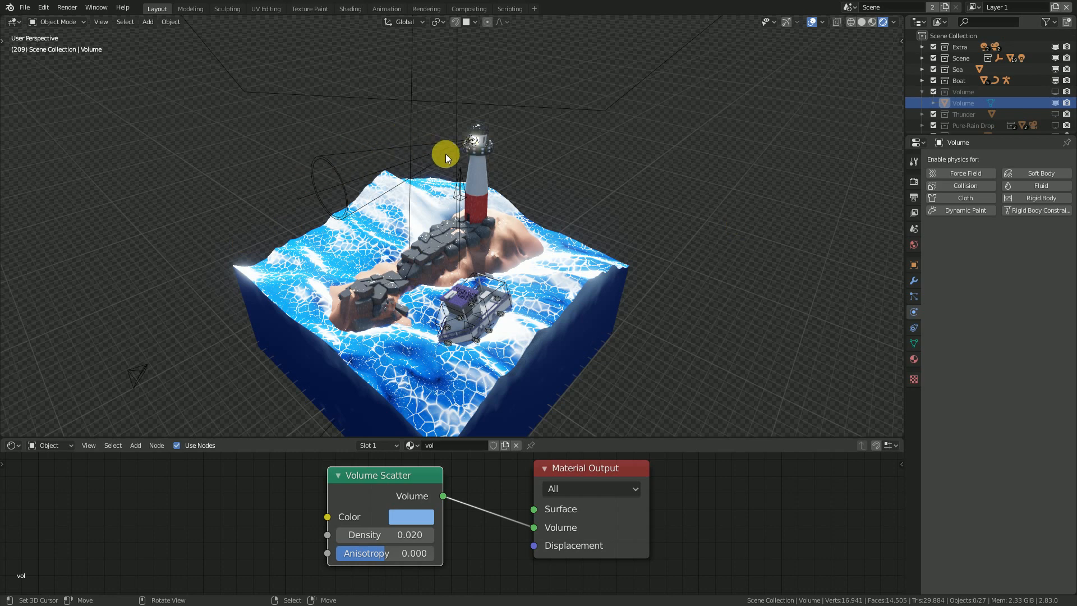
click(1056, 92)
middle_drag(437, 272, 493, 416)
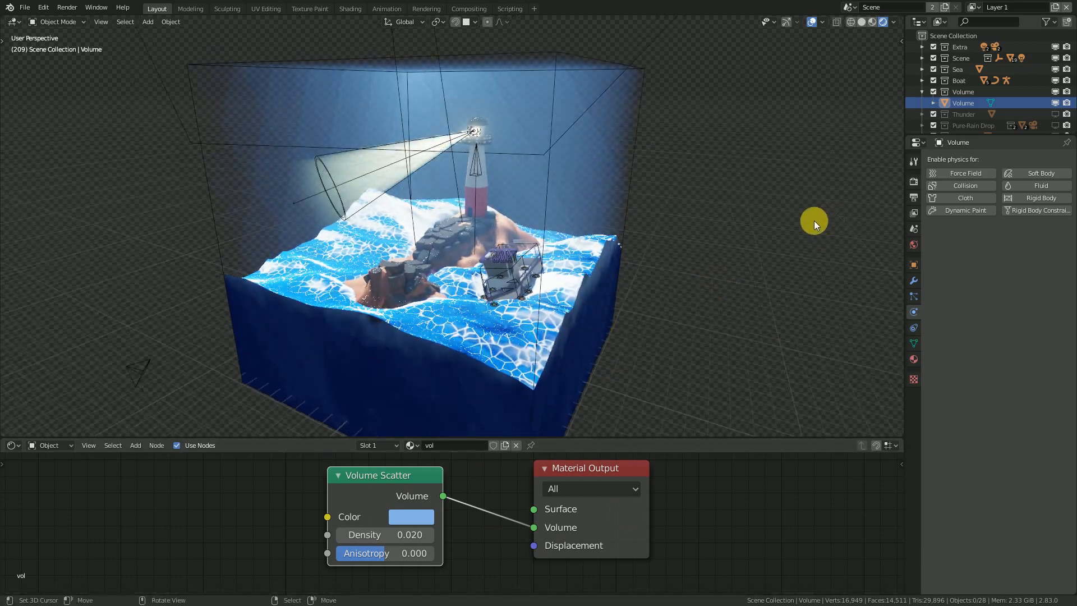
middle_drag(823, 220, 710, 251)
- Collapse the Volume collection, then show the Thunder collection in the viewport and expand it
click(922, 92)
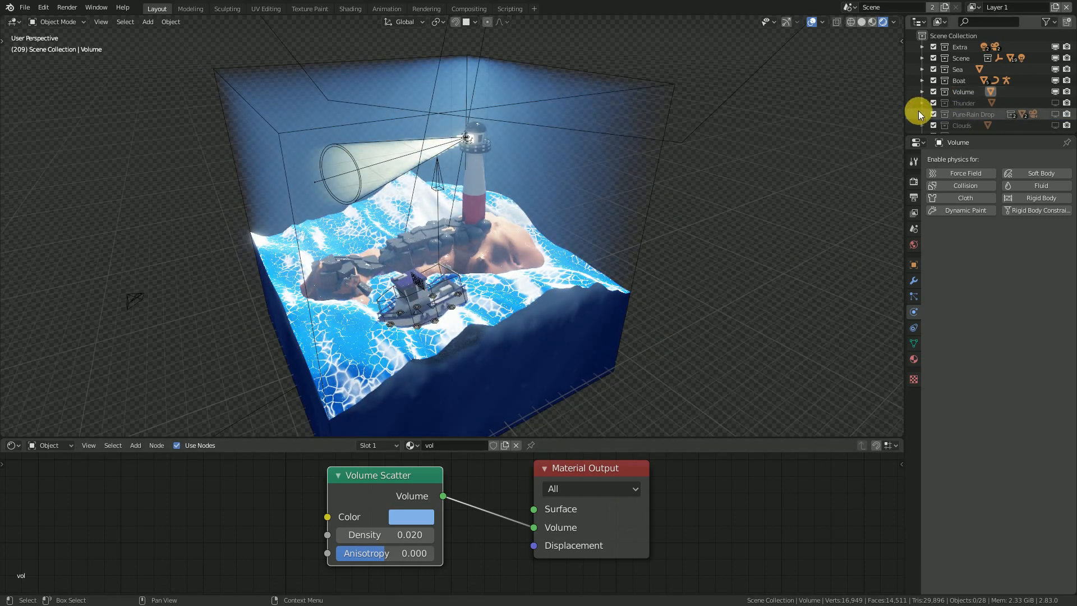
click(1057, 104)
click(923, 103)
middle_drag(679, 126, 799, 22)
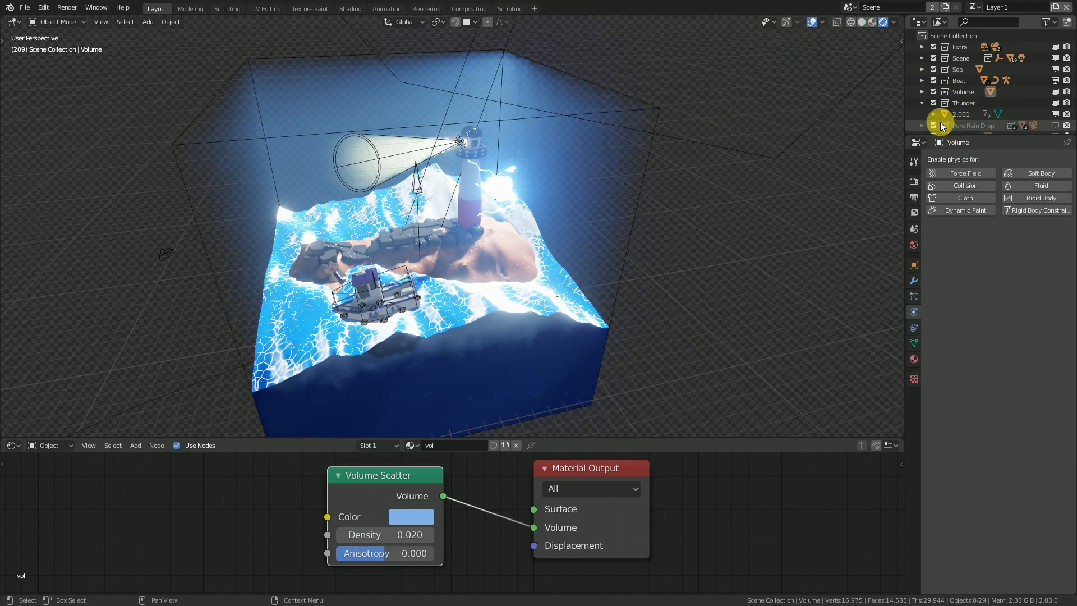
- Select the Thunder object 2.001 and display its FX Shader (Radial-Electric) material settings
click(955, 112)
middle_drag(519, 187, 633, 197)
click(913, 359)
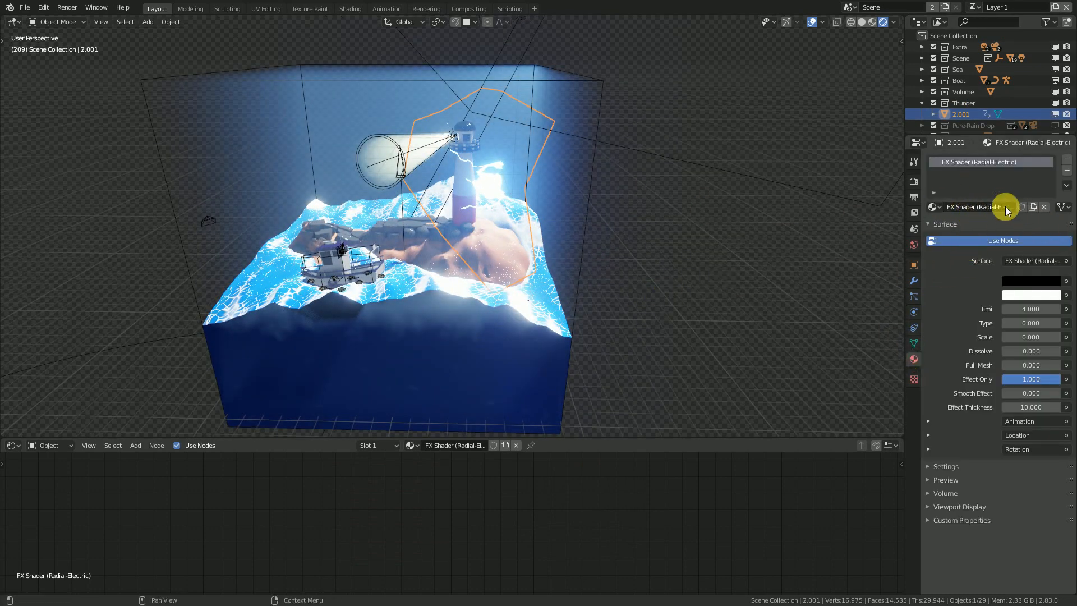
scroll(485, 247, down, 2)
middle_drag(566, 255, 588, 278)
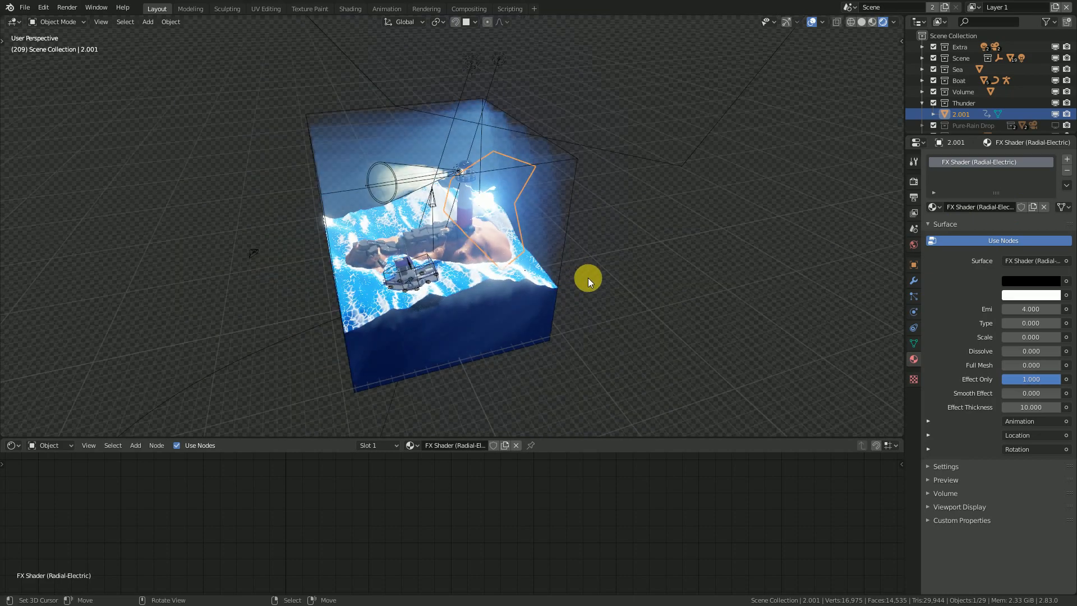
- Inspect the full mesh of the Thunder object in Edit Mode and return to Object Mode
scroll(615, 253, up, 3)
middle_drag(772, 44, 680, 174)
key(Tab)
key(a)
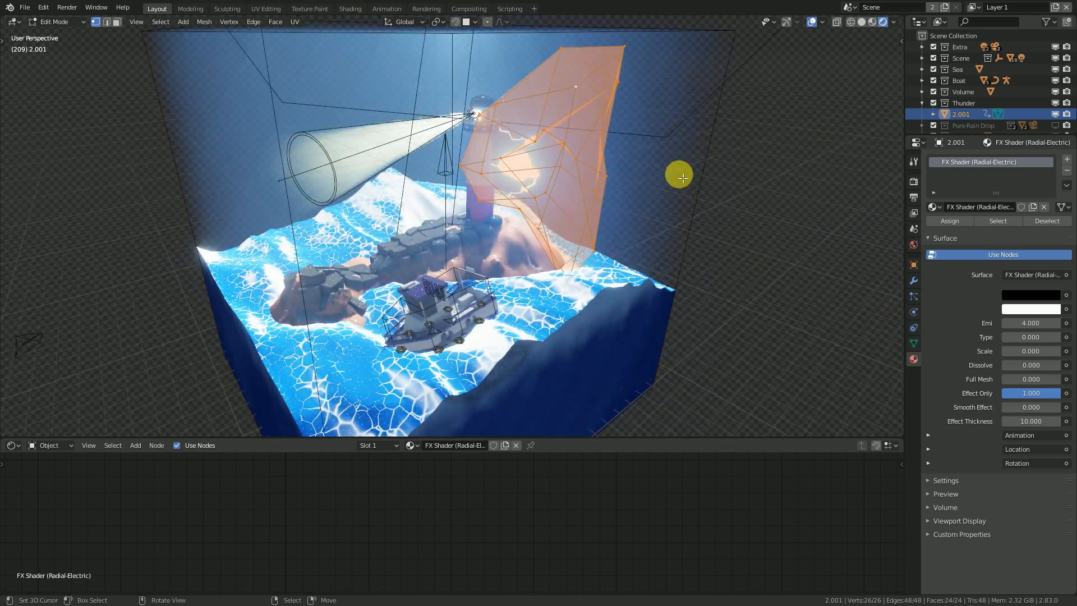
key(Tab)
- Inspect the Animation and Location inputs of the FX Shader (Radial-Electric) material and view the lightning in the scene
click(929, 420)
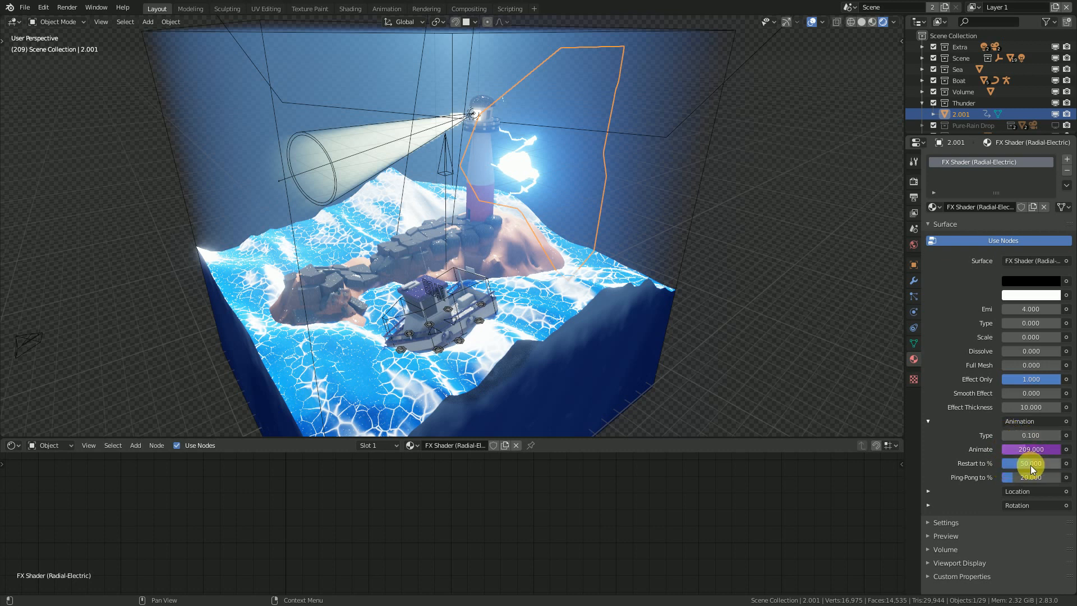
click(928, 422)
click(928, 436)
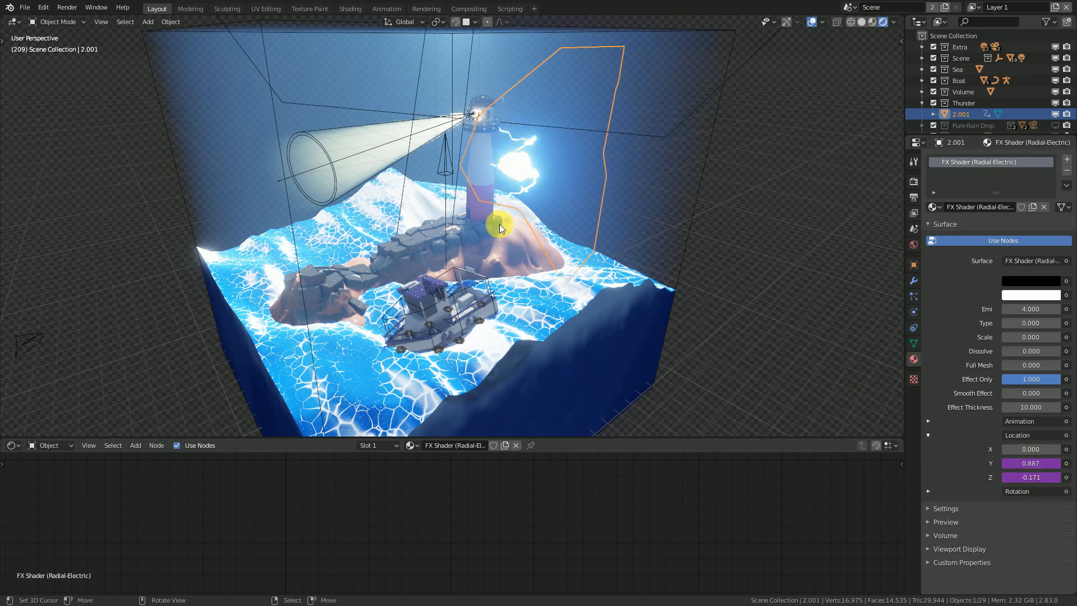
scroll(616, 281, down, 3)
middle_drag(604, 261, 652, 315)
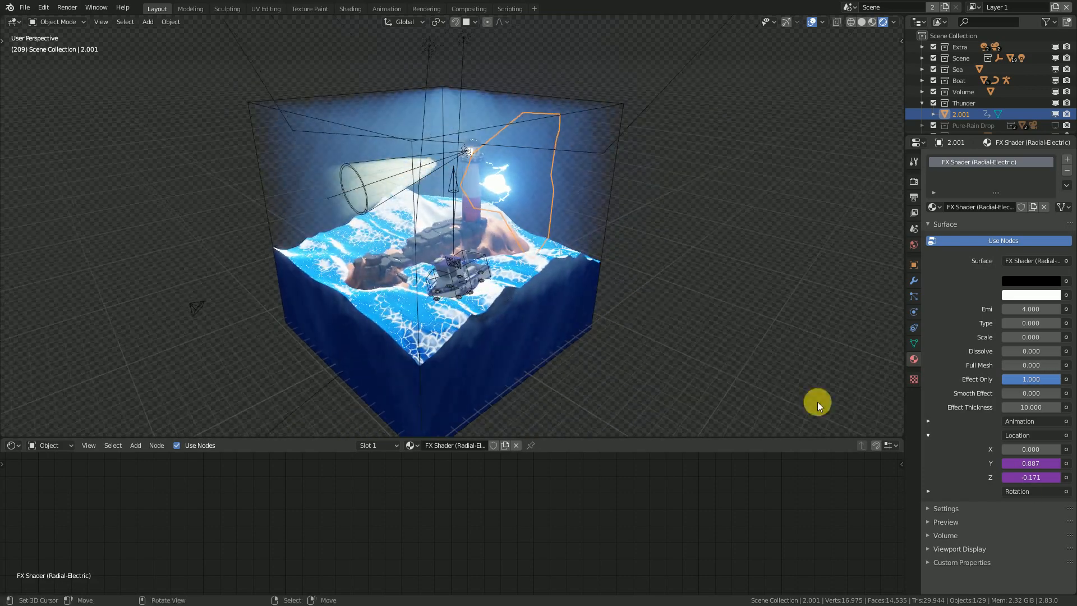
click(929, 435)
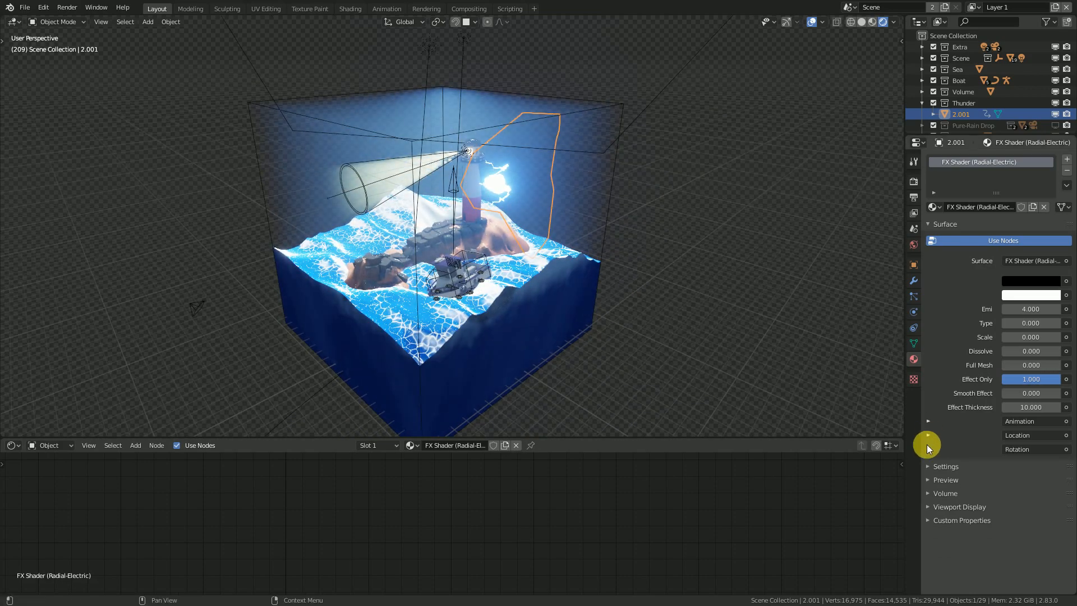
middle_drag(585, 318, 796, 63)
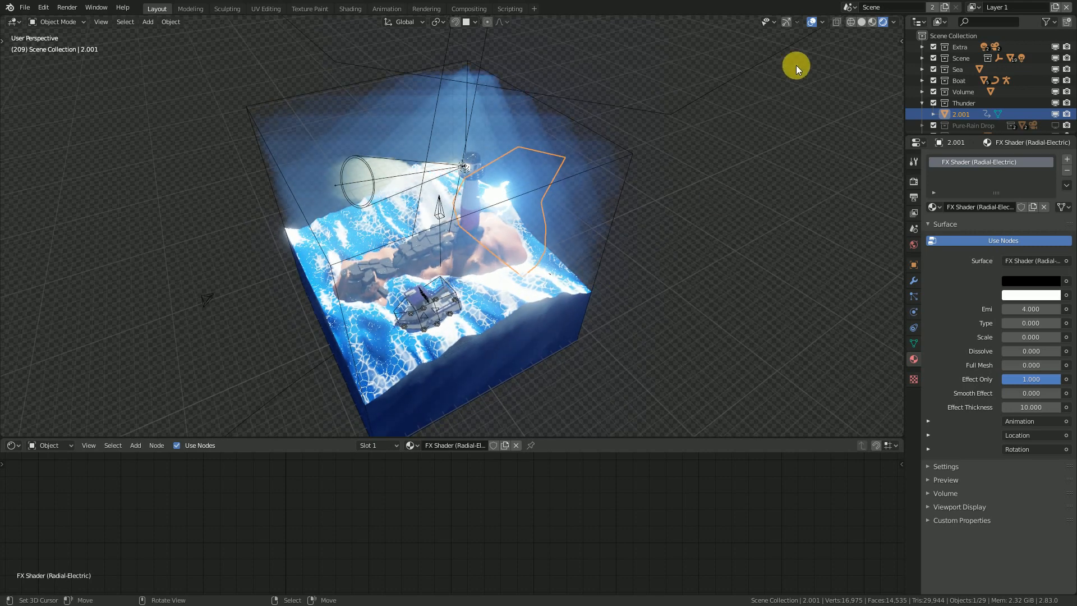
- Change the node editor area below the viewport to a Timeline and jump to the start frame
click(11, 445)
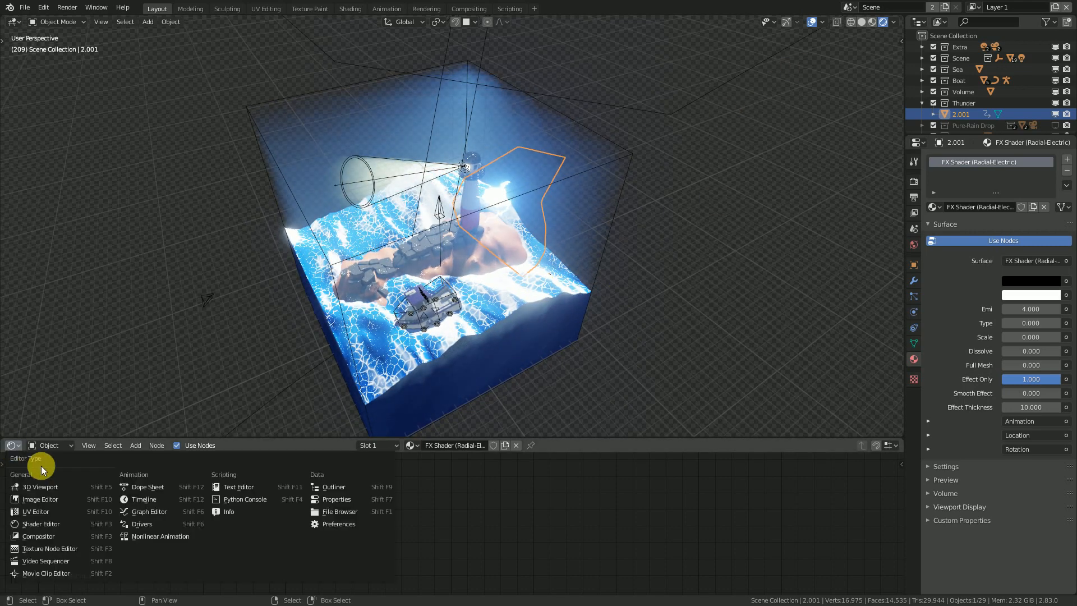
click(161, 500)
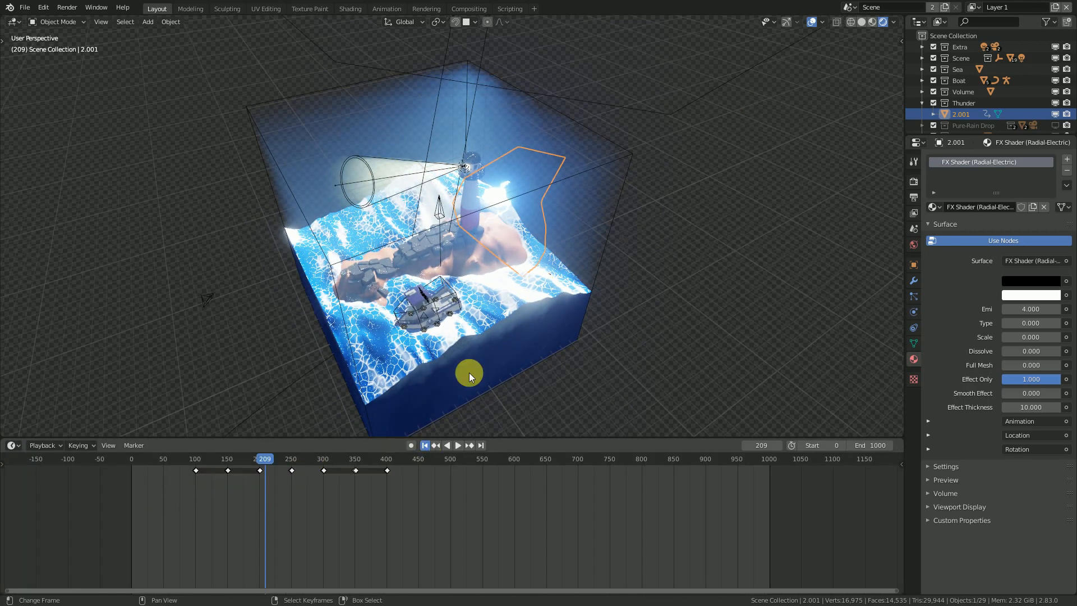
click(426, 444)
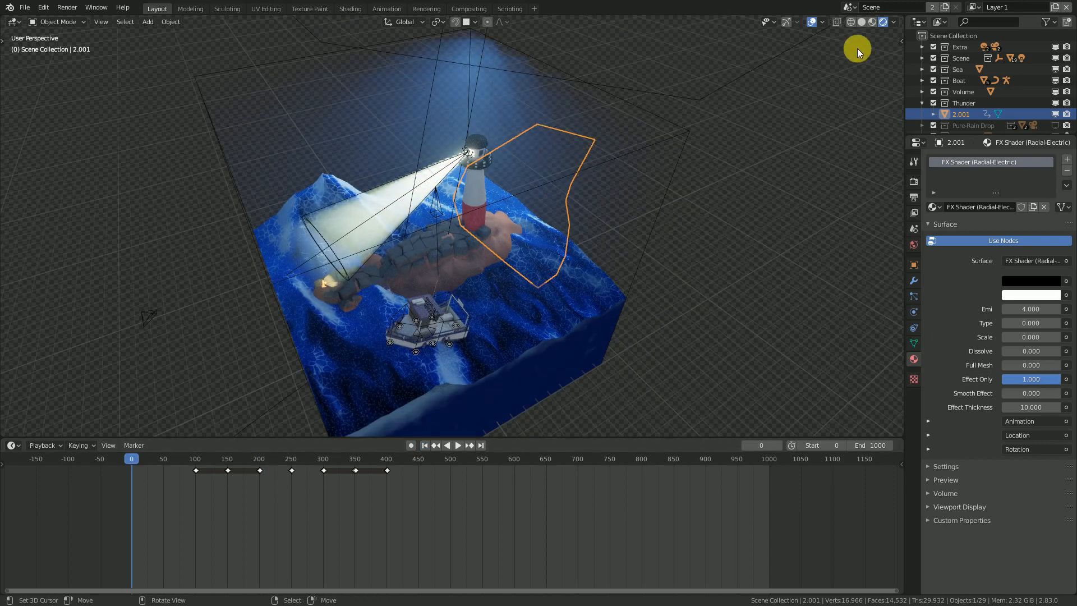
- Switch the viewport to solid shading and scrub the timeline to just before the Thunder object's keyframe at frame 100
click(858, 21)
drag(197, 476, 193, 487)
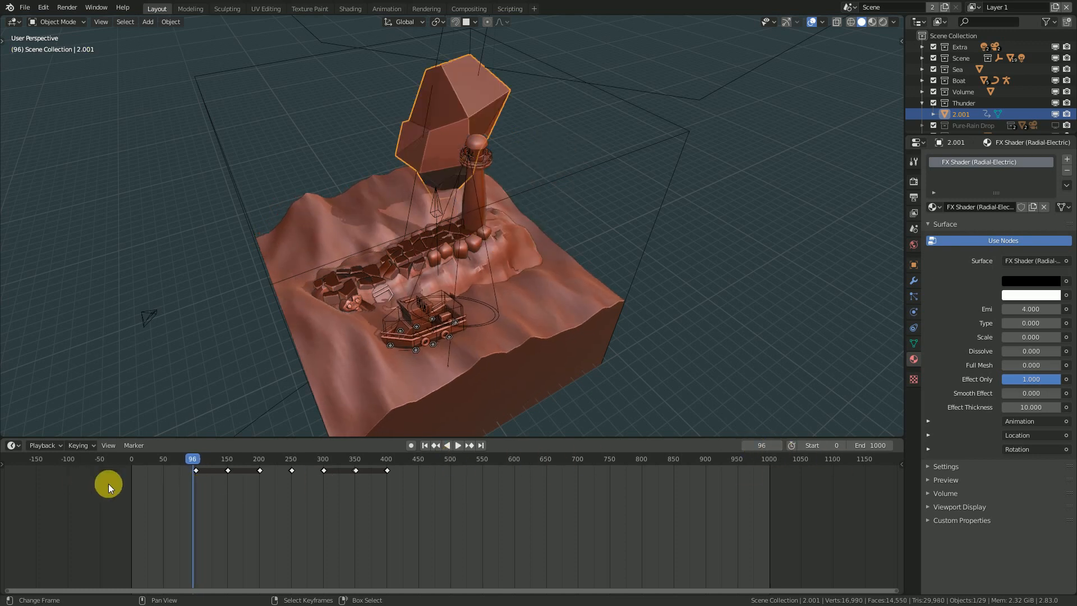
scroll(126, 487, up, 3)
middle_drag(171, 497, 361, 510)
scroll(342, 504, up, 11)
drag(134, 486, 136, 486)
- Step between frames 99 and 100 to compare the Thunder object's position before and at the keyframe
click(779, 447)
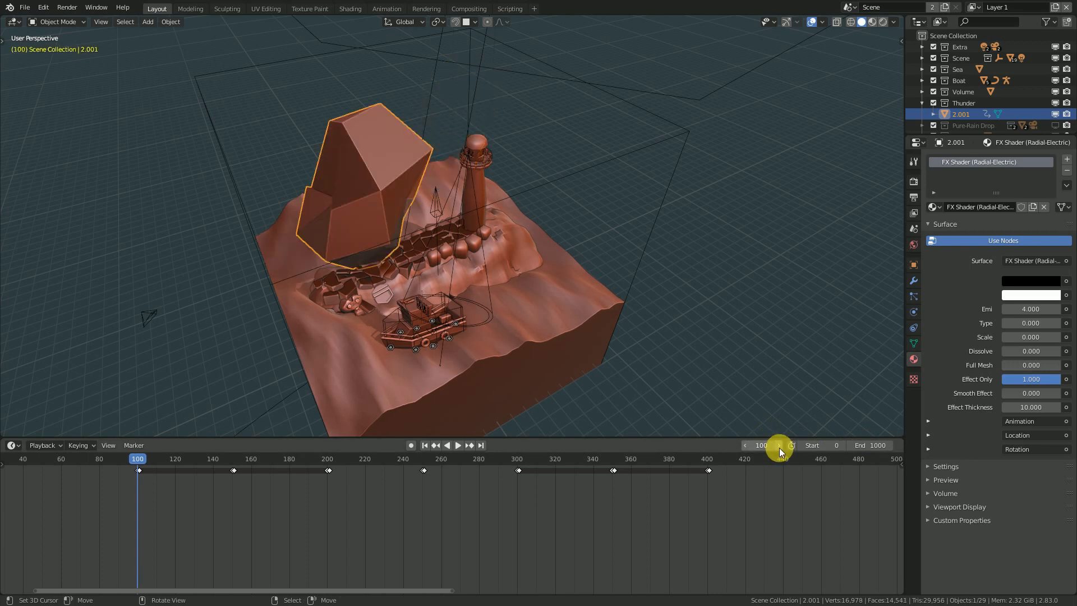
click(746, 444)
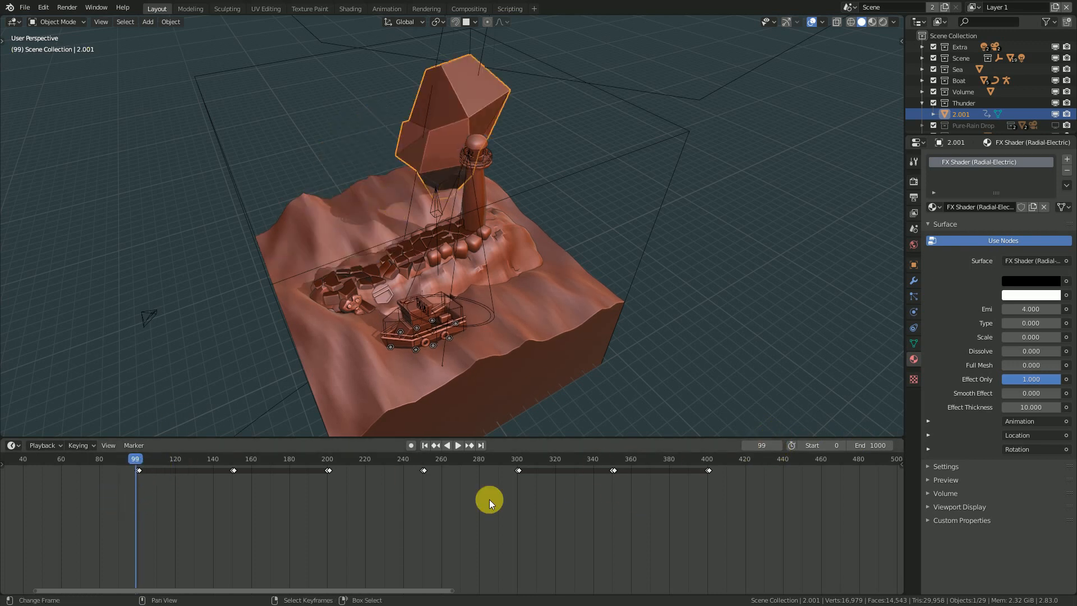
click(780, 447)
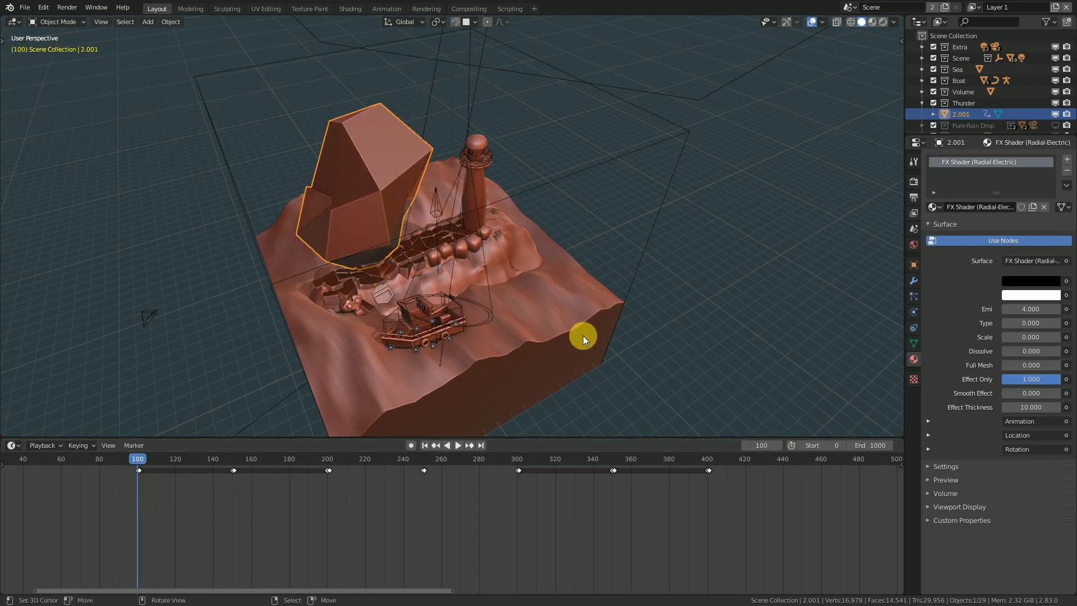
middle_drag(559, 378, 576, 348)
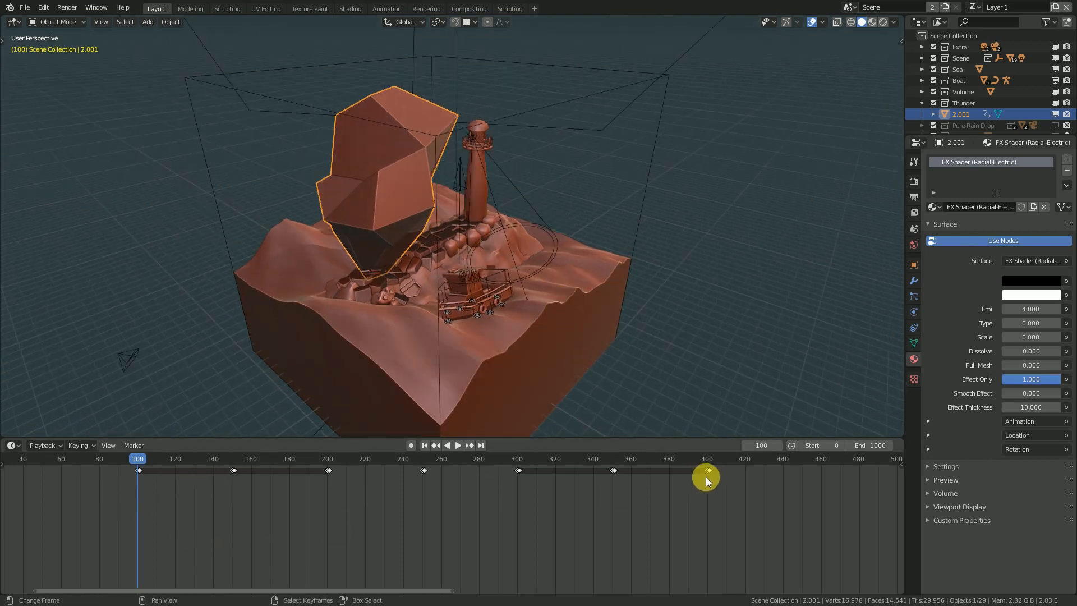
- Examine the paired keyframes near frame 100 up close and scrub to frame 107 to view the moved Thunder object
middle_drag(148, 505, 395, 535)
scroll(346, 497, up, 8)
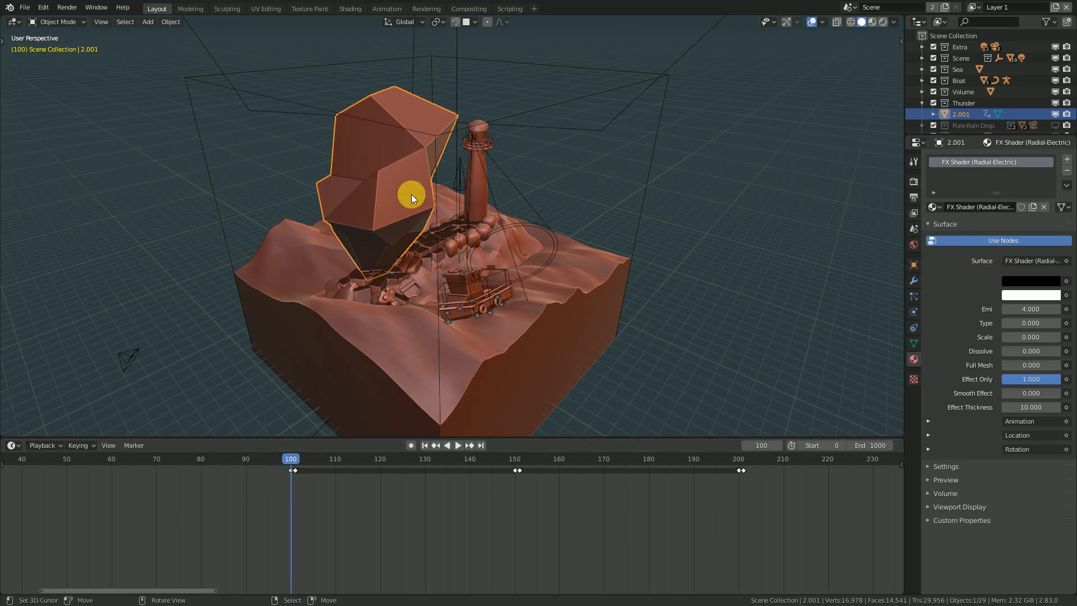
middle_drag(412, 194, 467, 210)
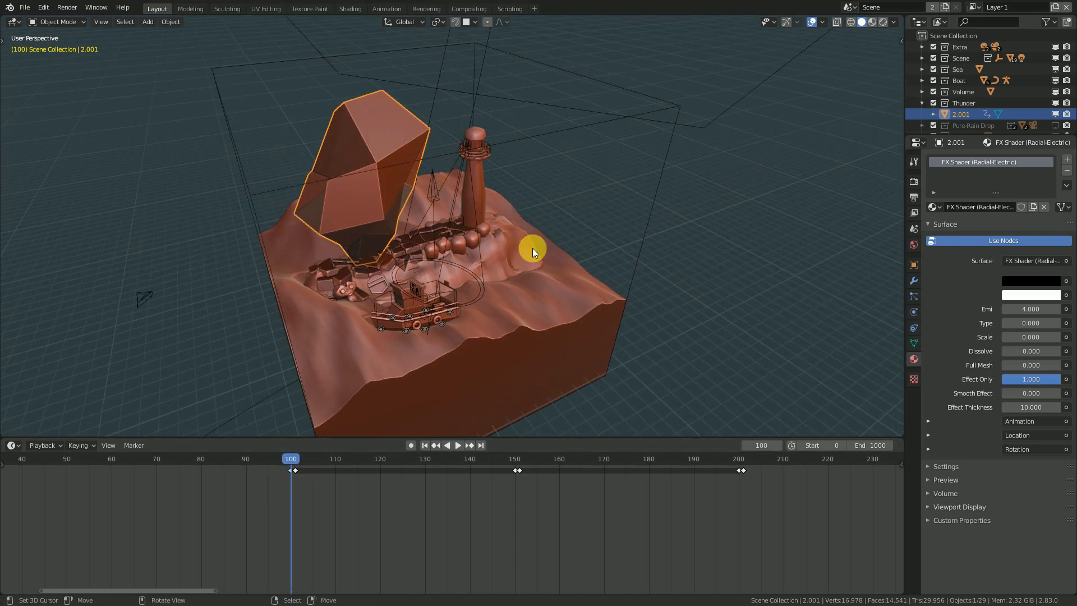
drag(288, 476, 321, 493)
middle_drag(673, 190, 361, 261)
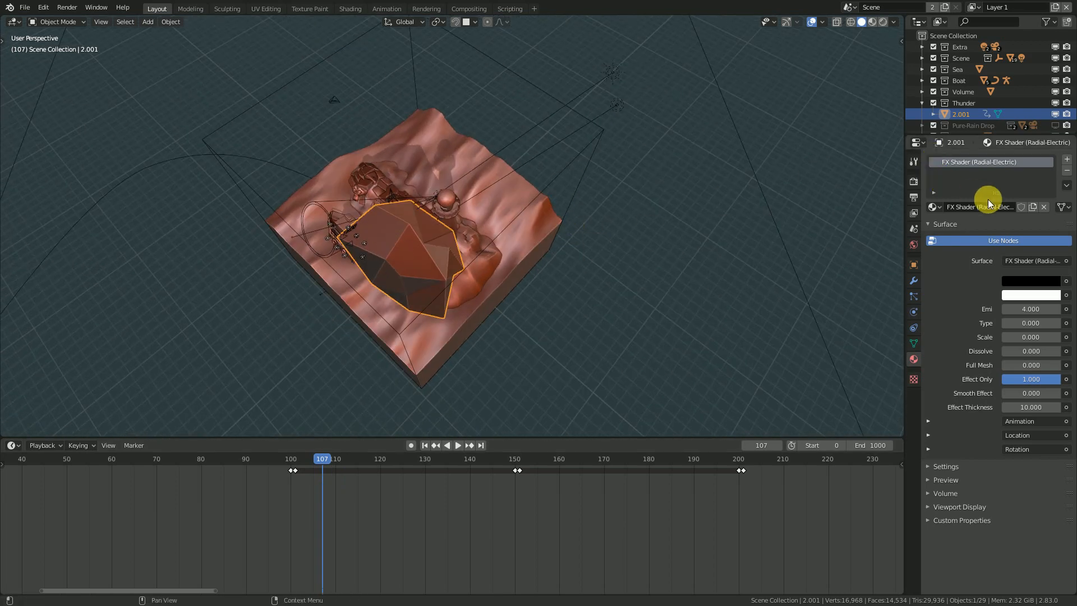
- Switch the viewport back to rendered shading and hide the viewport overlays
click(883, 21)
mouse_move(361, 308)
middle_down()
mouse_move(508, 238)
mouse_move(502, 244)
middle_up()
scroll(503, 244, up, 2)
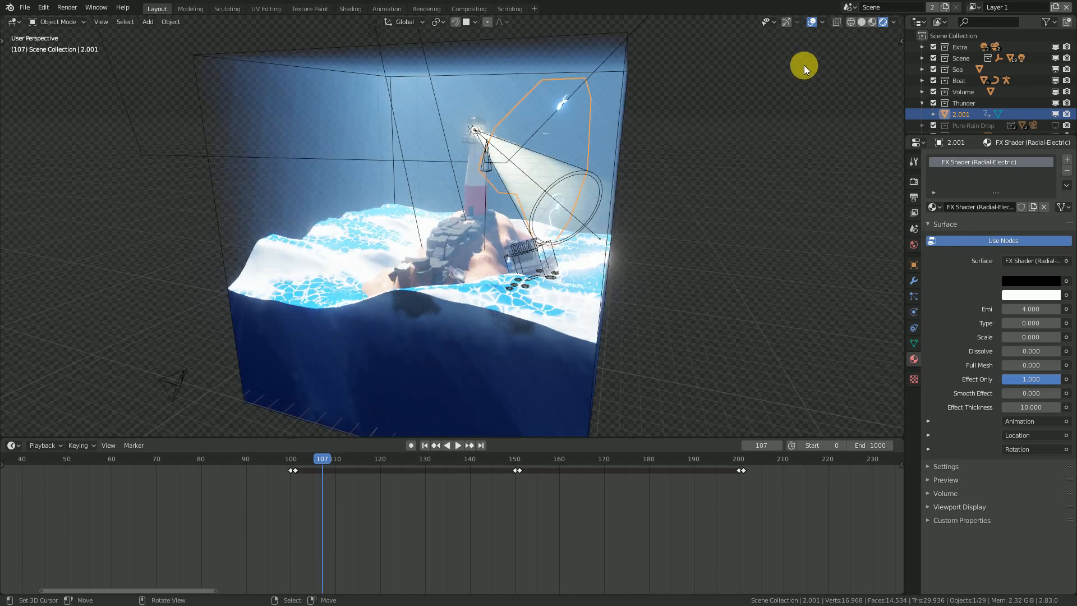
click(811, 21)
- Enlarge the viewport and play the lightning animation from the start frame, stopping at frame 65
click(425, 445)
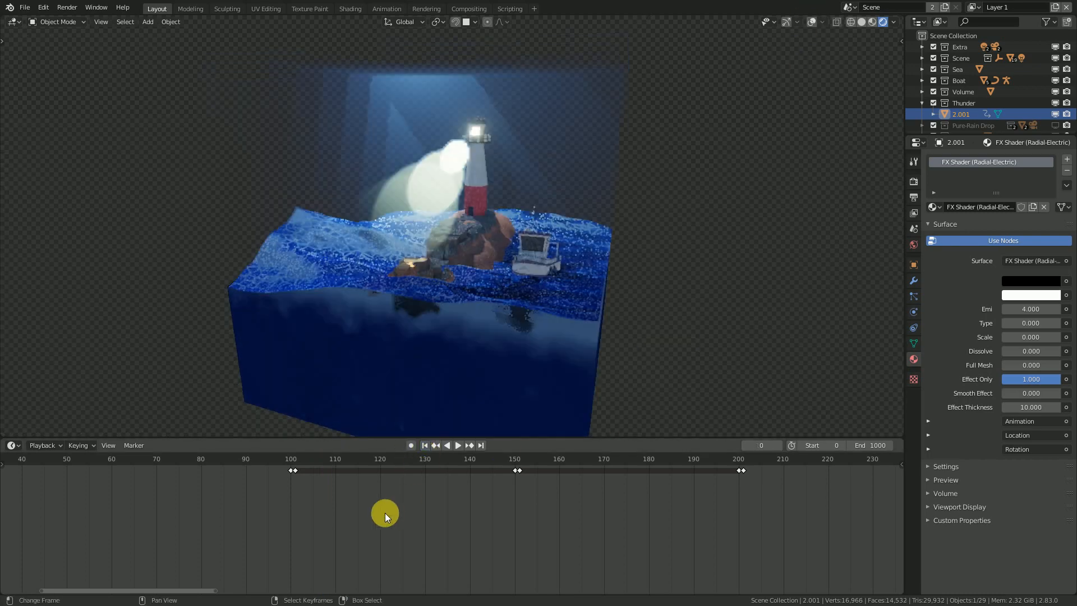
scroll(372, 514, down, 5)
drag(527, 438, 511, 530)
middle_drag(513, 505, 575, 353)
key(space)
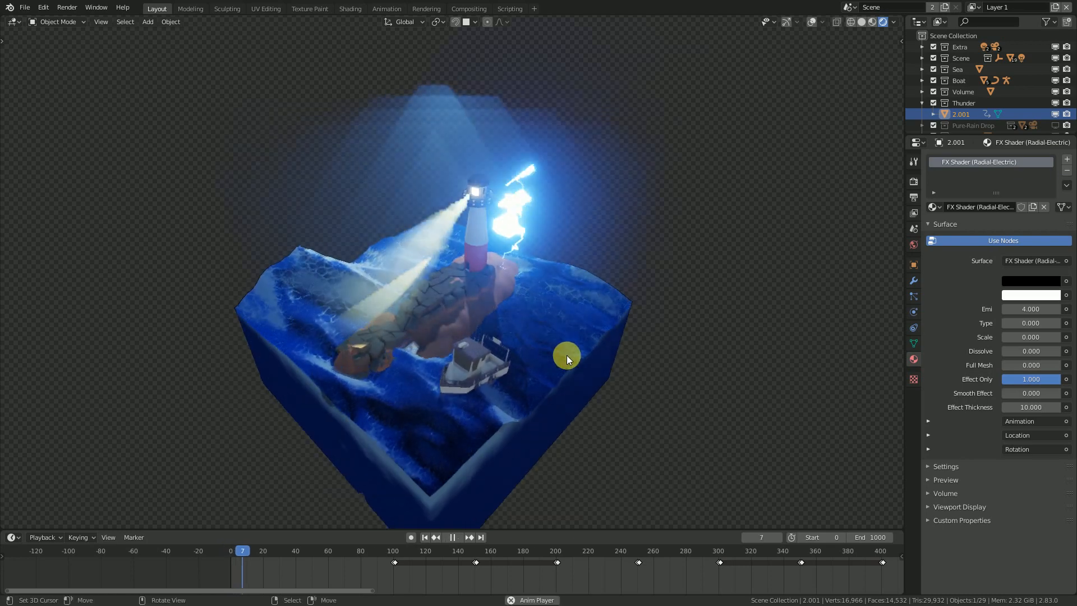
middle_drag(551, 393, 591, 348)
key(space)
middle_drag(515, 394, 594, 362)
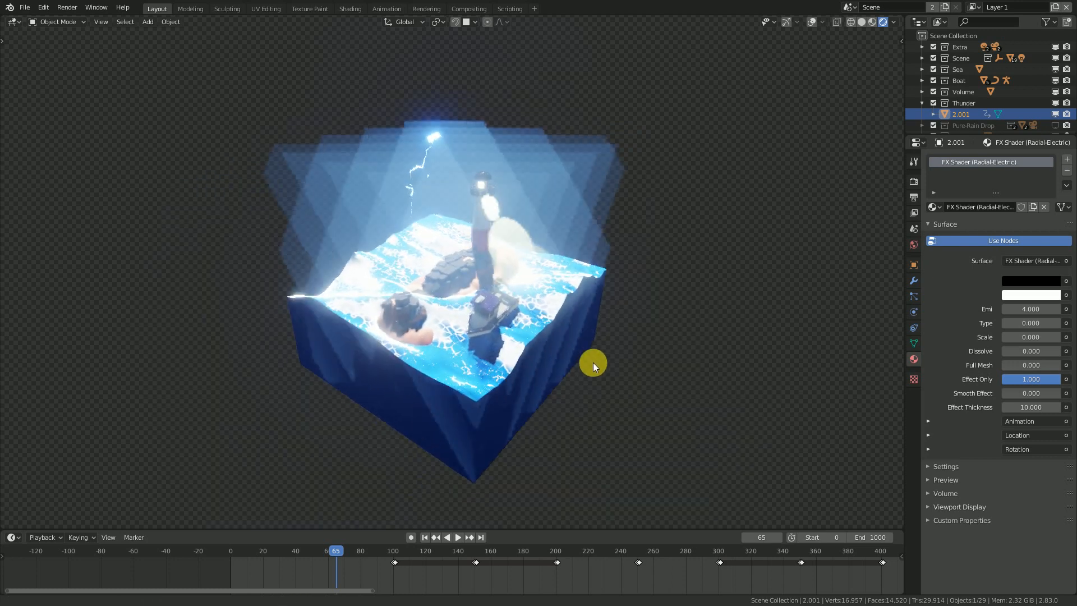
- Collapse the Thunder collection and examine the lightning with the viewport overlays turned on and off again
click(922, 103)
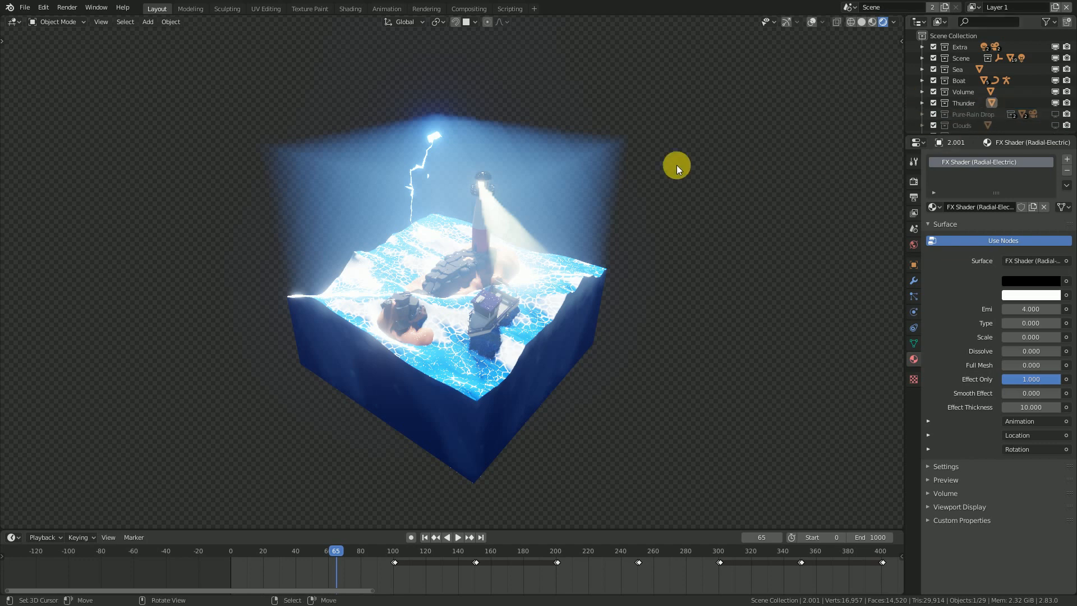
click(810, 19)
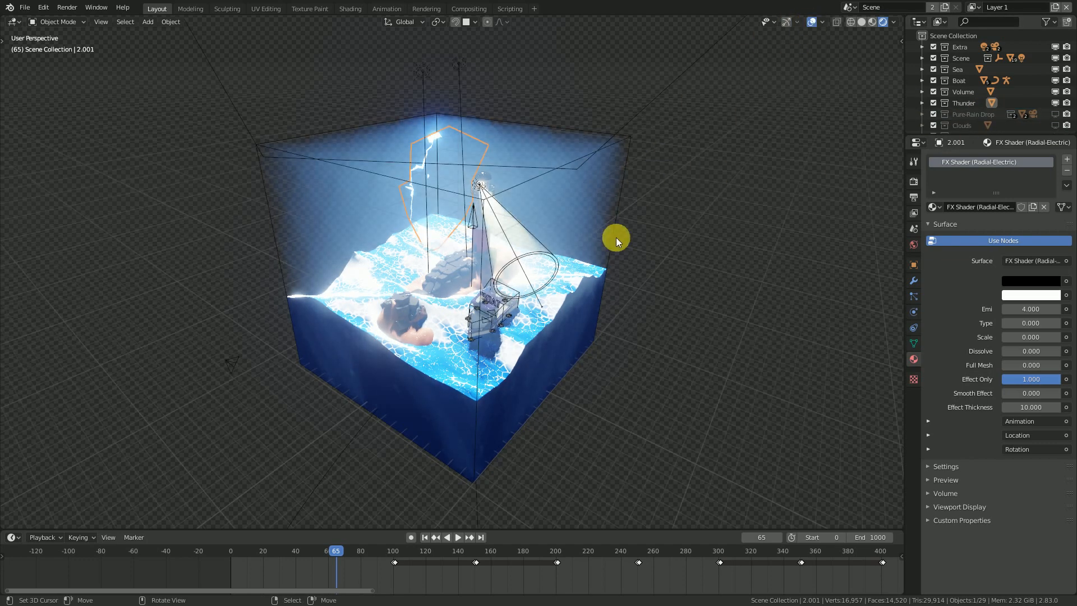
middle_drag(652, 224, 620, 279)
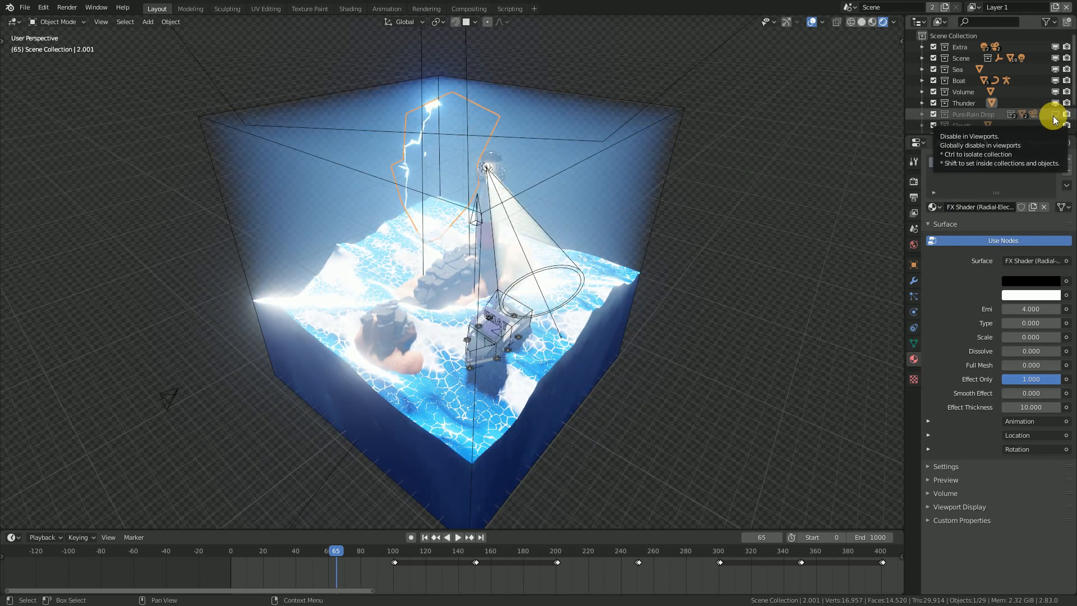
click(812, 22)
- Expand the Pure-Rain Drop collection and show it in the viewport to view the rain over the scene
middle_drag(632, 271, 662, 242)
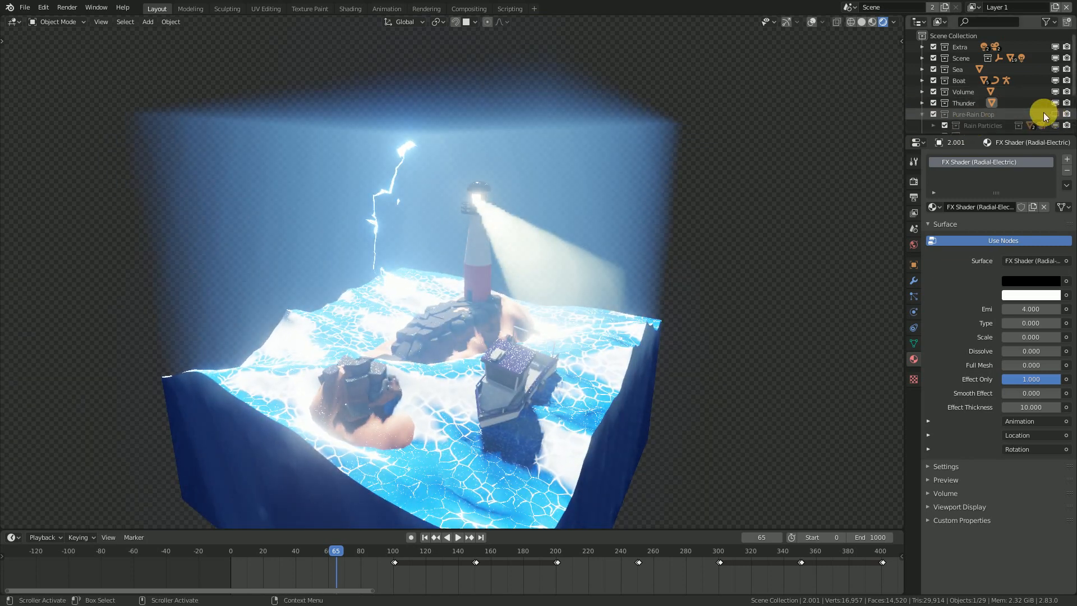
click(1056, 113)
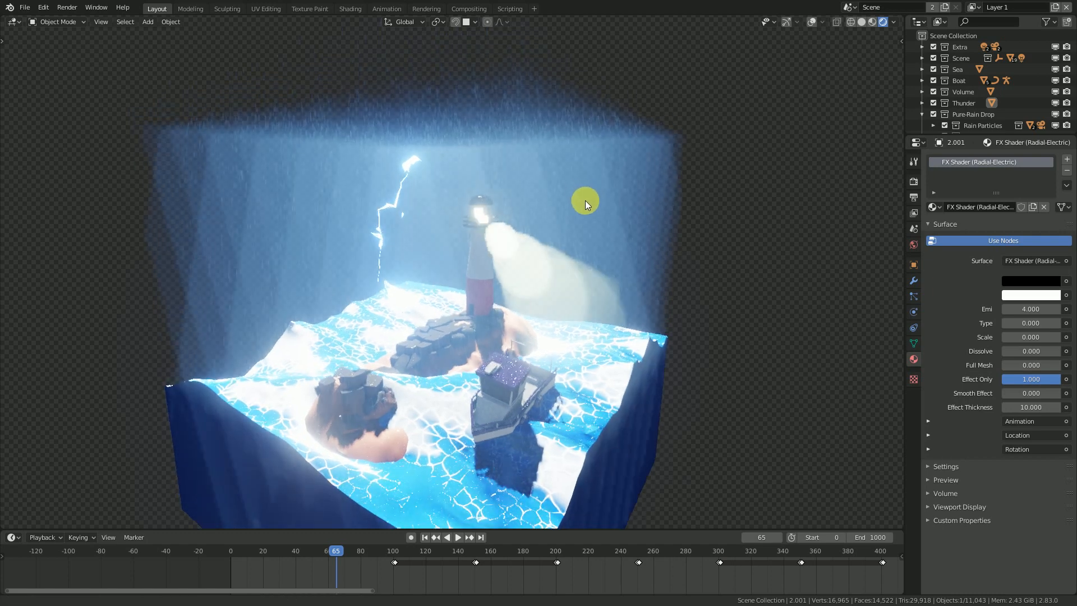
shift+middle_drag(585, 201, 602, 255)
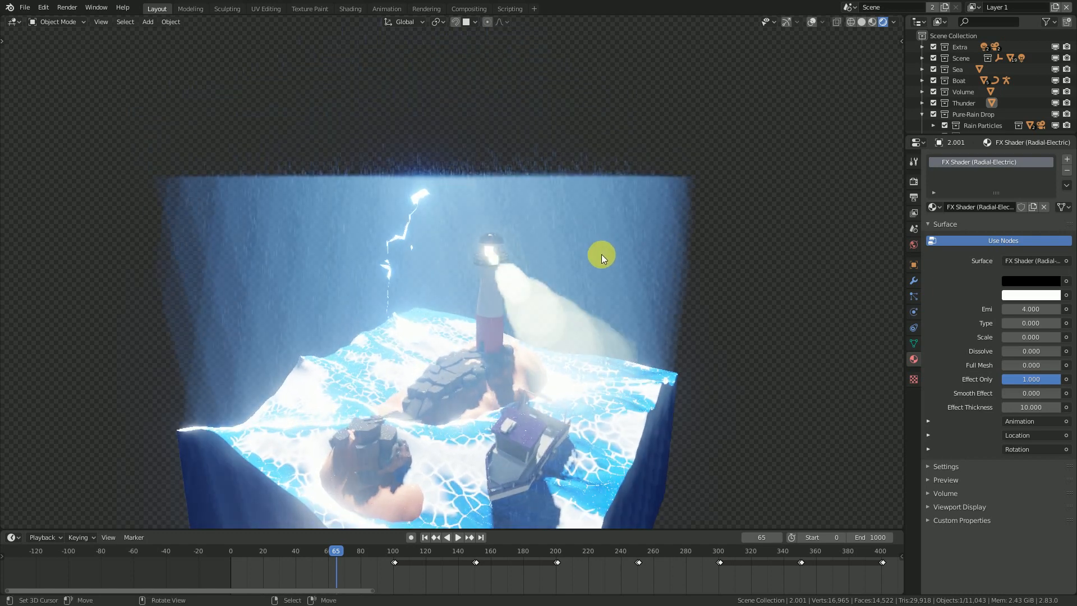
- Hide the Thunder and Volume collections in the viewport
scroll(601, 259, up, 2)
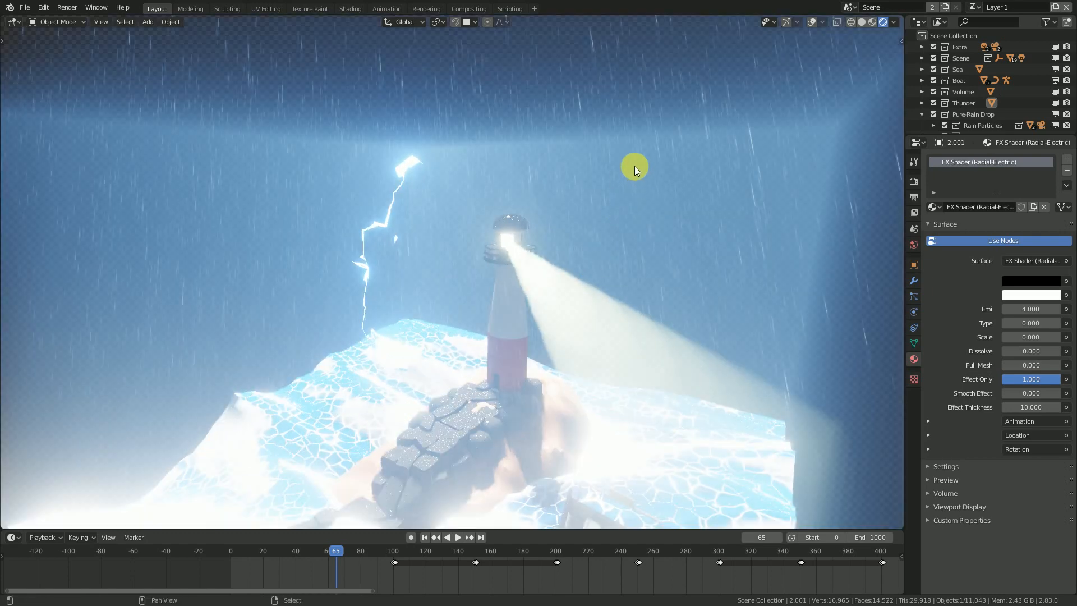
shift+middle_drag(613, 171, 593, 194)
scroll(593, 195, down, 3)
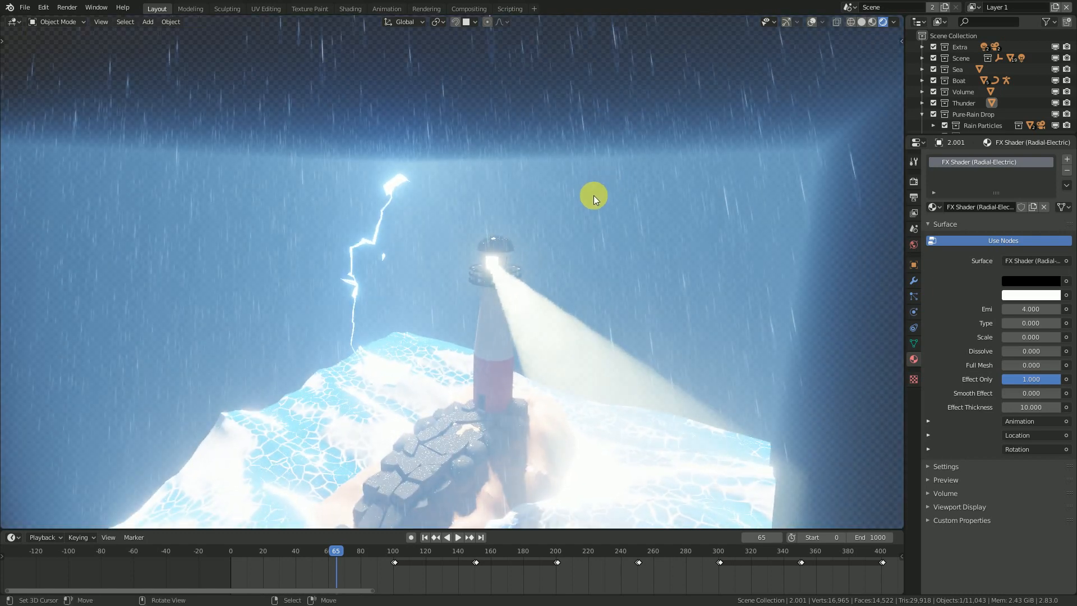
click(1055, 103)
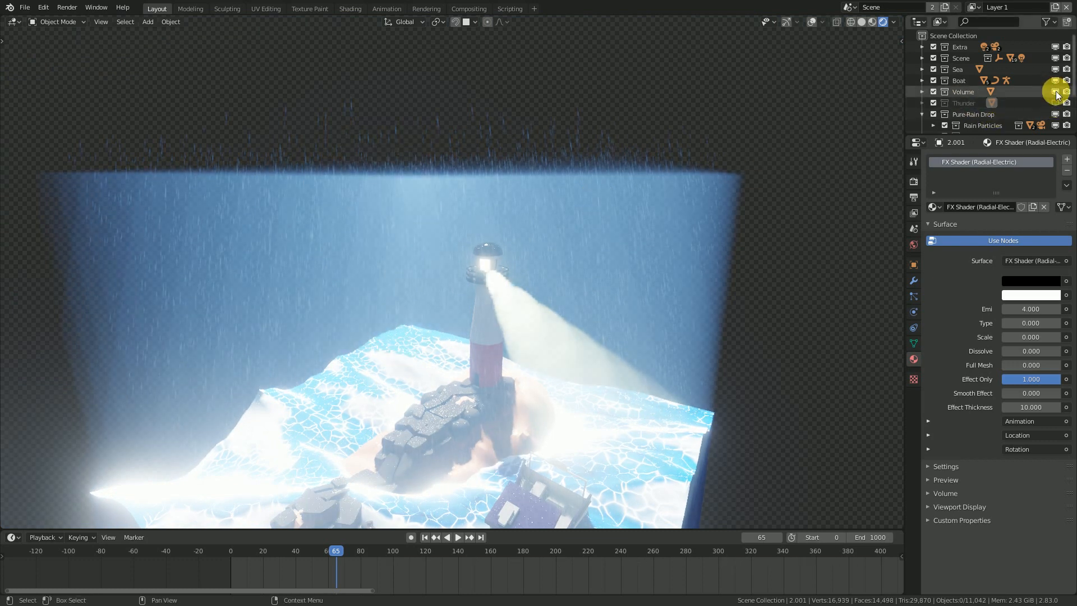
click(1055, 92)
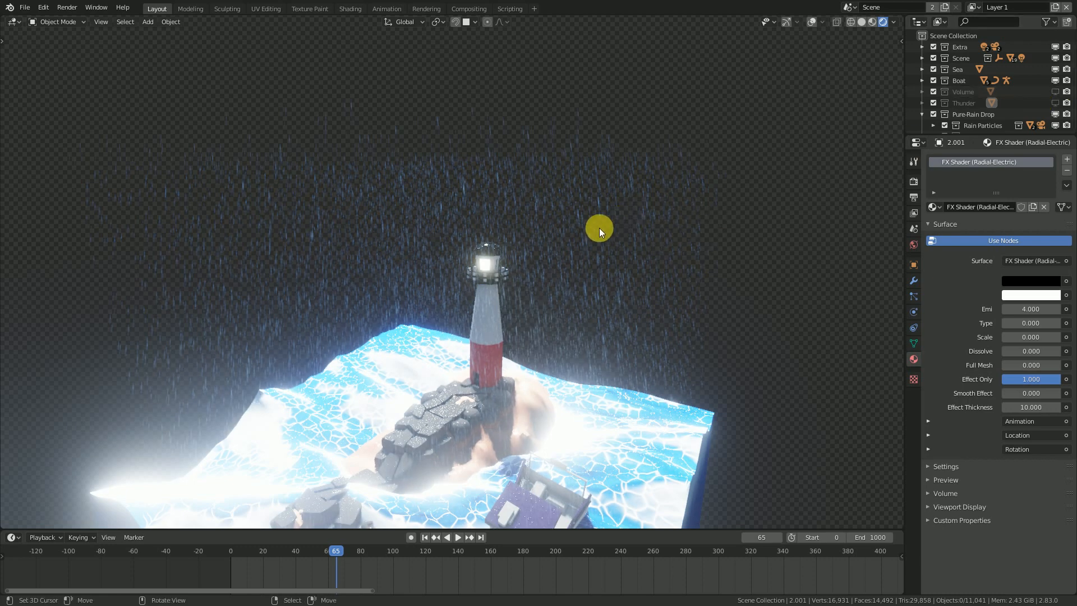
- Examine the rain falling over the lighthouse, sea and boat from several angles and distances
scroll(617, 220, down, 1)
middle_drag(575, 239, 571, 226)
scroll(561, 291, up, 1)
middle_drag(561, 291, 635, 271)
scroll(643, 276, up, 2)
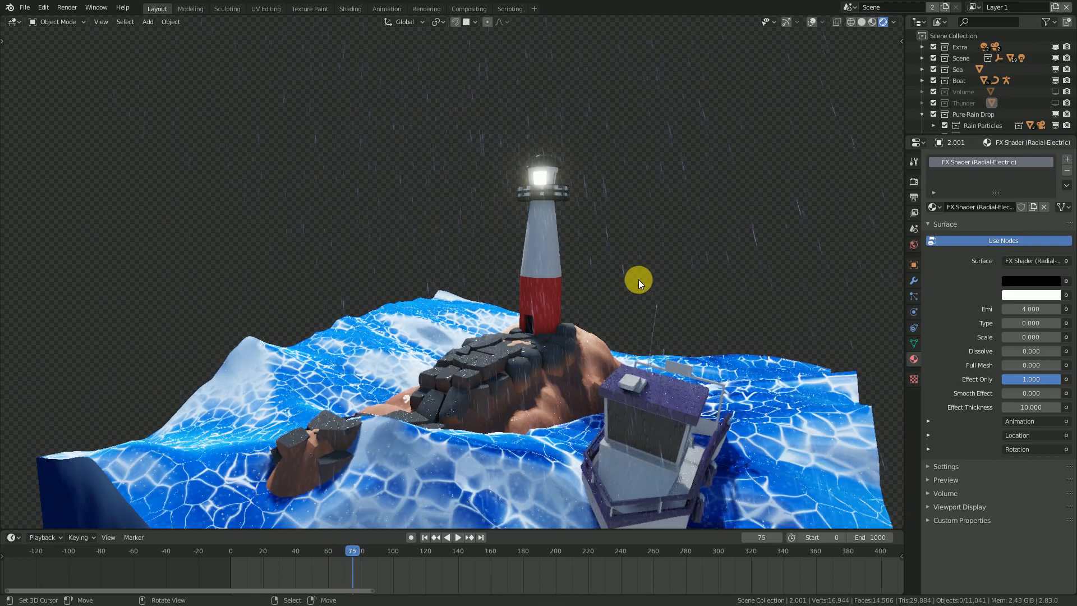
scroll(641, 284, down, 1)
middle_drag(634, 287, 603, 318)
scroll(620, 275, down, 3)
scroll(619, 275, up, 4)
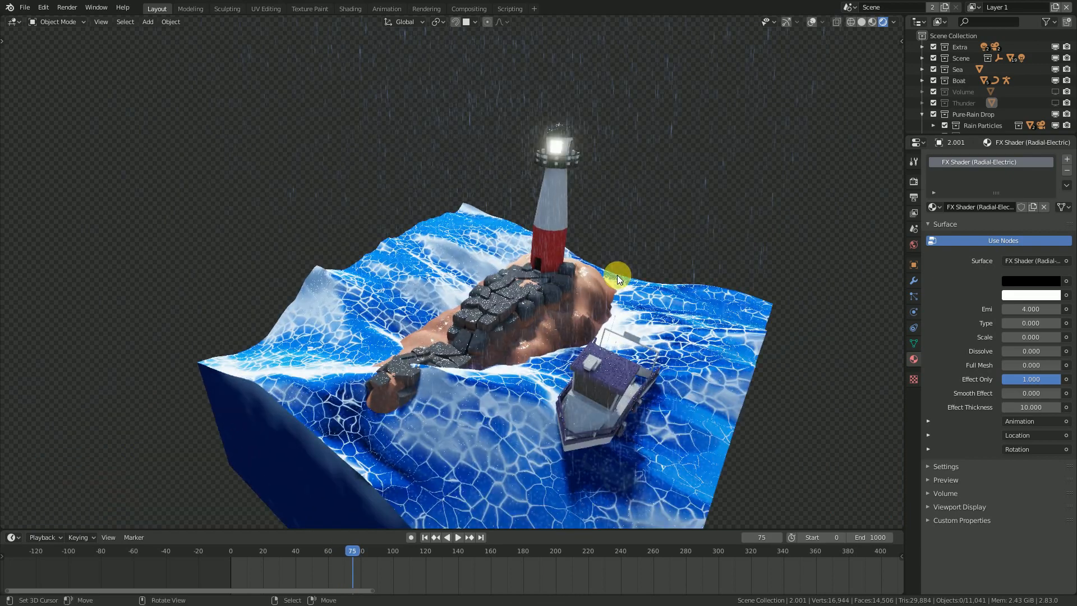
- Turn on the viewport overlays and inspect the rainy scene through the camera and from above
click(811, 22)
scroll(590, 206, down, 2)
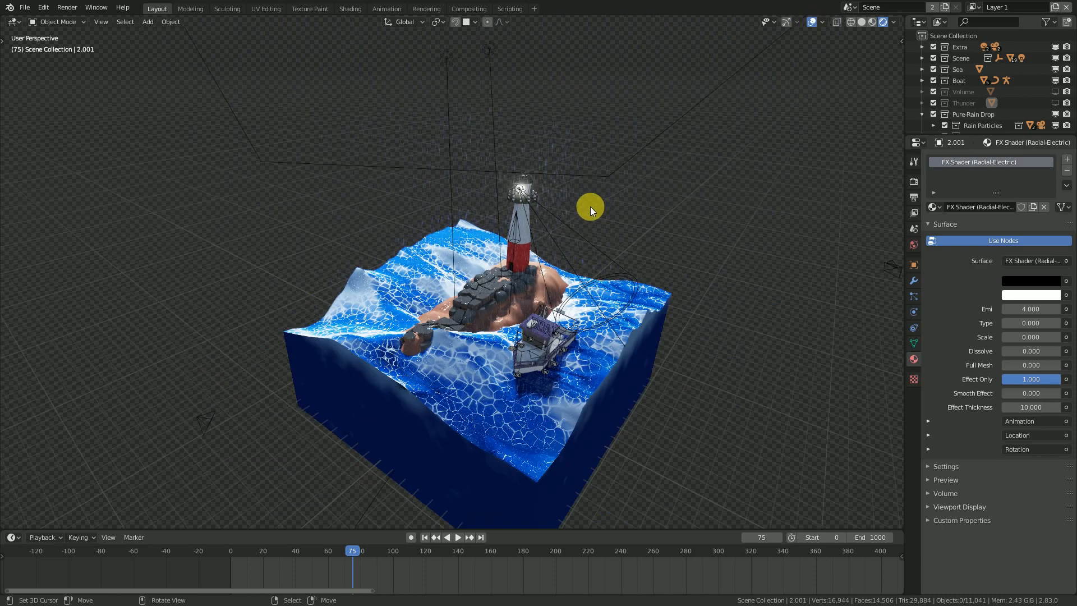
scroll(598, 202, up, 1)
mouse_move(598, 202)
middle_down()
mouse_move(551, 202)
mouse_move(556, 226)
mouse_move(611, 196)
middle_up()
key(KP_0)
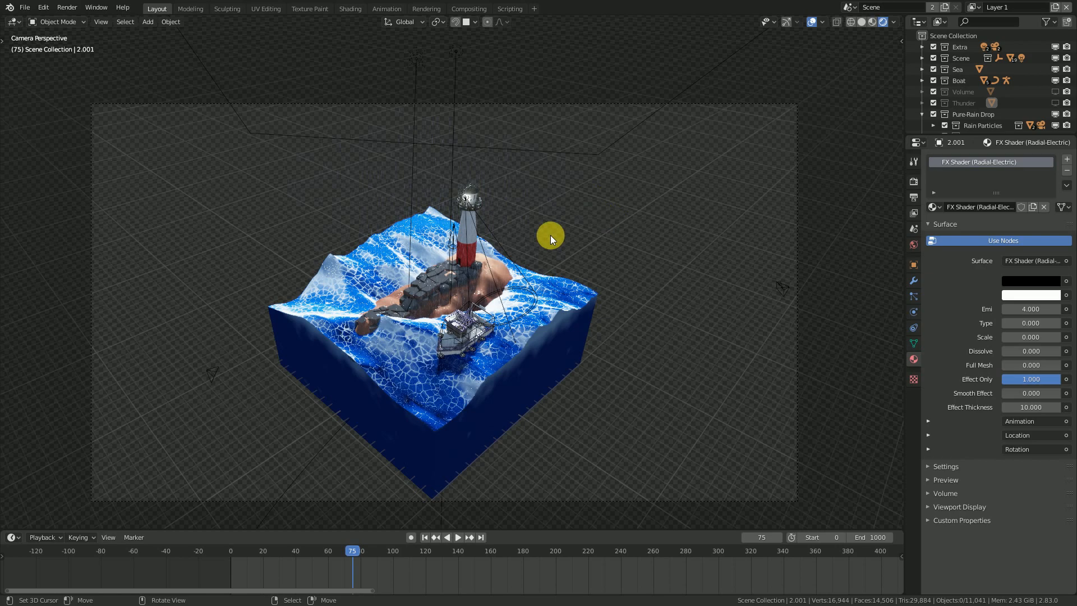
scroll(469, 276, up, 2)
middle_drag(497, 141, 523, 346)
scroll(558, 359, up, 4)
shift+middle_drag(749, 227, 676, 303)
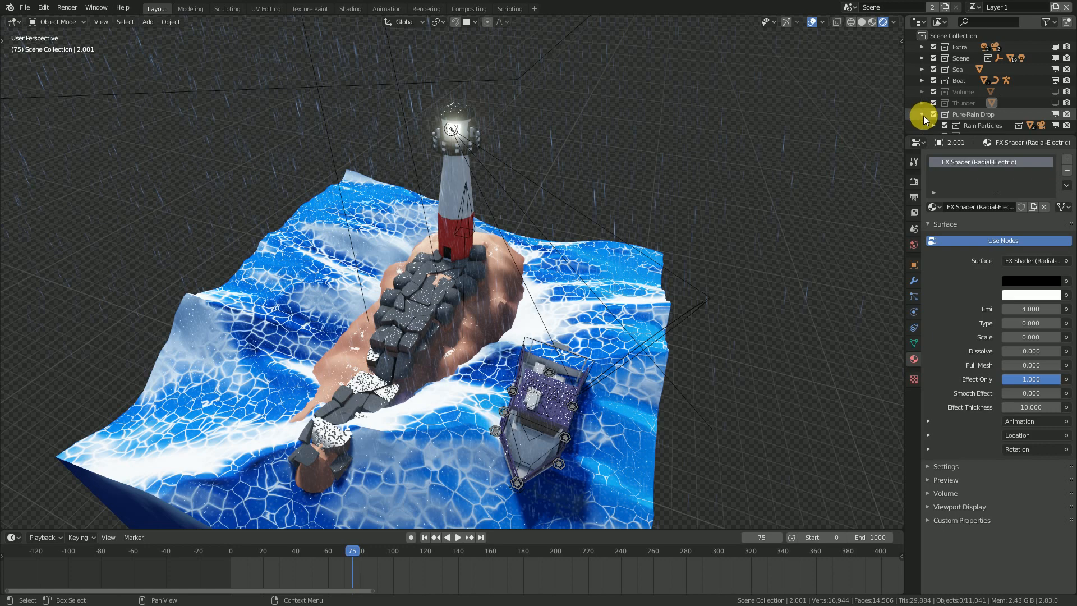
- Collapse the Pure-Rain Drop collection and hide it in the viewport
click(922, 114)
click(1055, 114)
scroll(579, 173, down, 4)
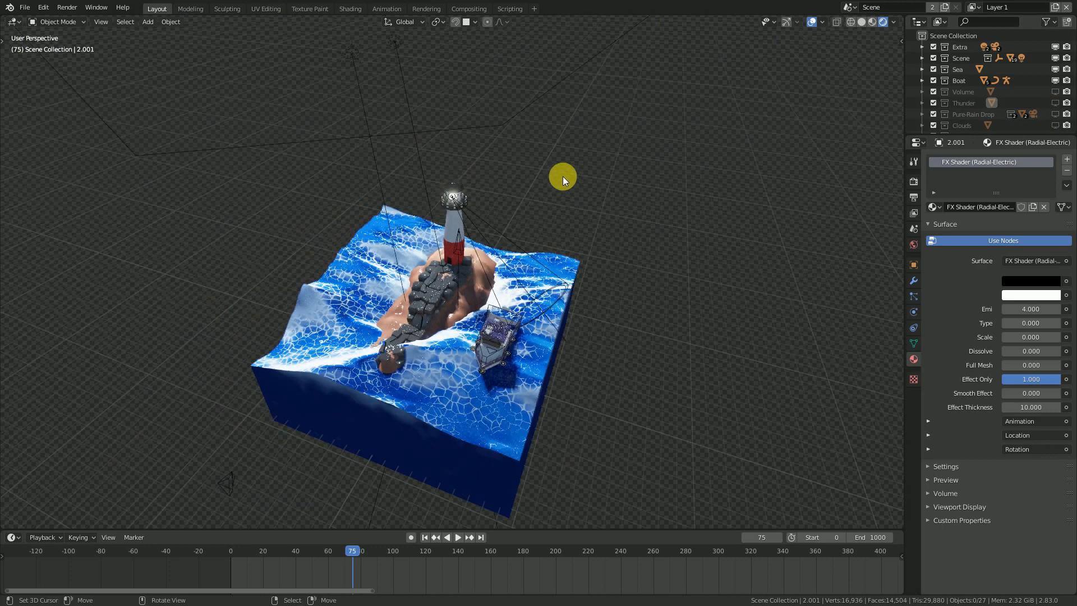
- Show the Clouds, Volume, Thunder and Pure-Rain Drop collections in the viewport
middle_drag(524, 207, 498, 208)
scroll(497, 207, up, 3)
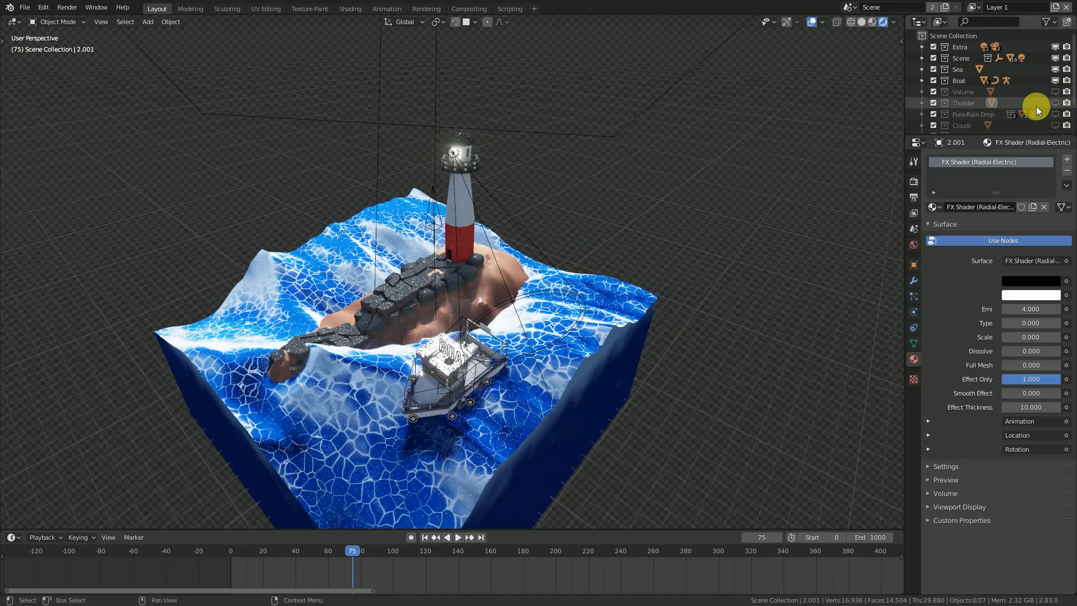
click(1056, 126)
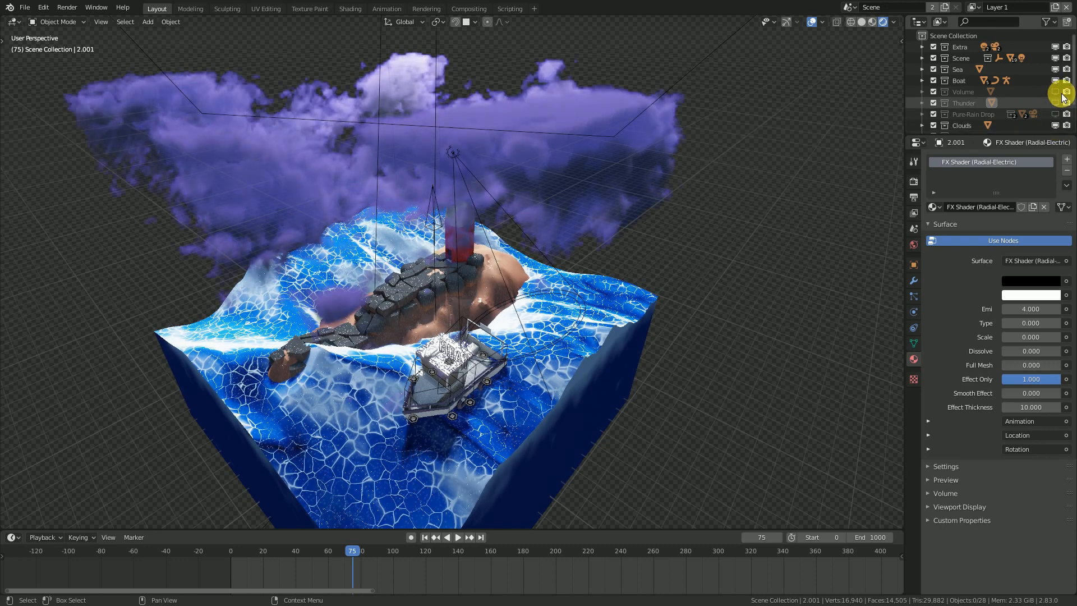
click(1056, 91)
click(1056, 103)
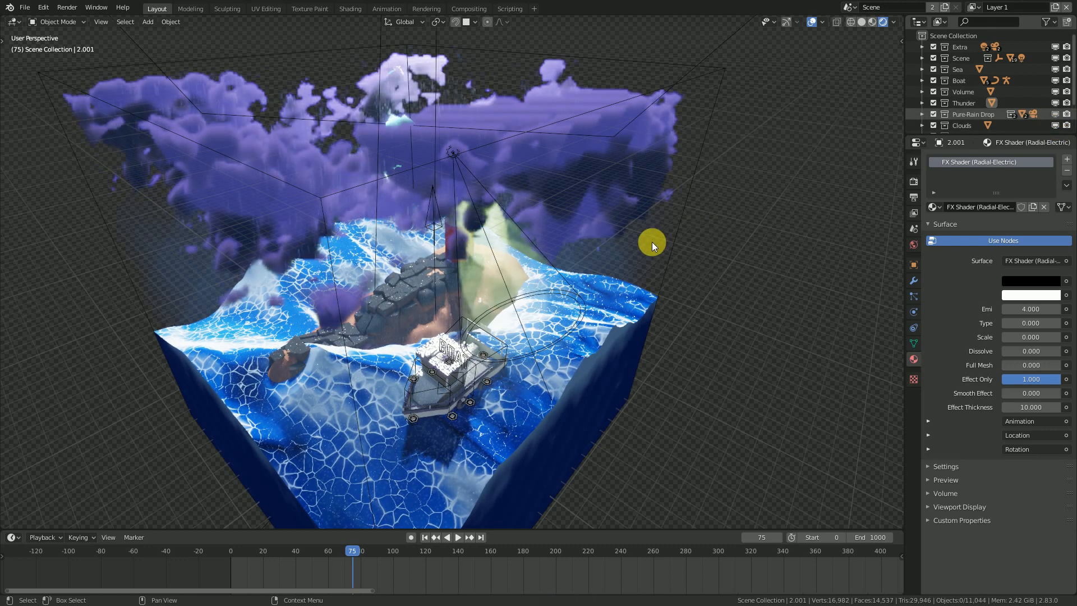
- Select the cloud volume above the island to view its Pure Clouds 1.0 (Optimized) material settings
scroll(651, 238, down, 3)
middle_drag(640, 231, 716, 153)
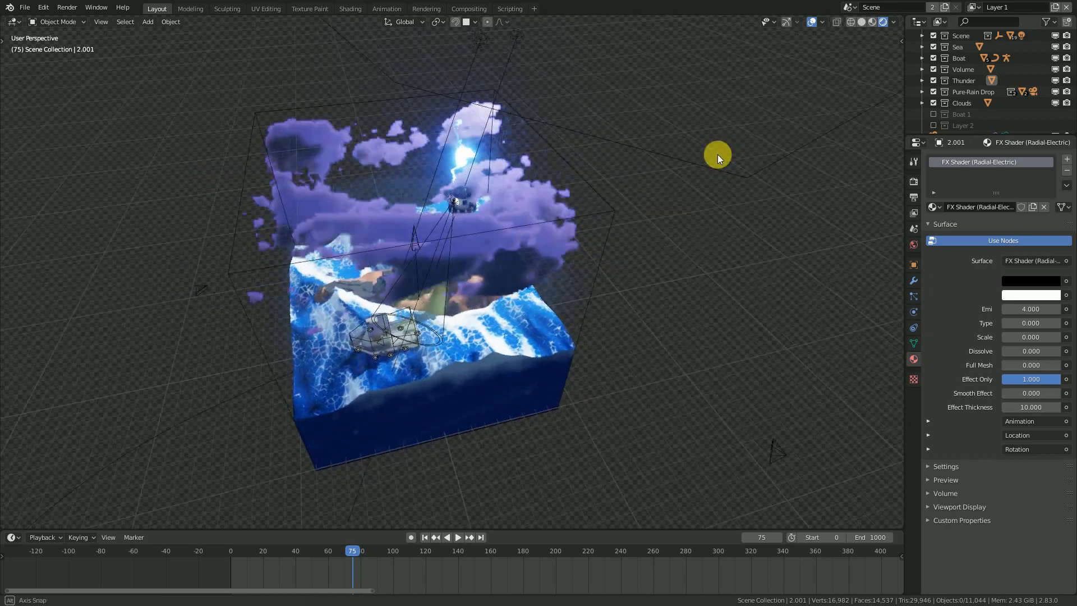
scroll(496, 217, up, 2)
middle_drag(496, 217, 529, 194)
click(529, 195)
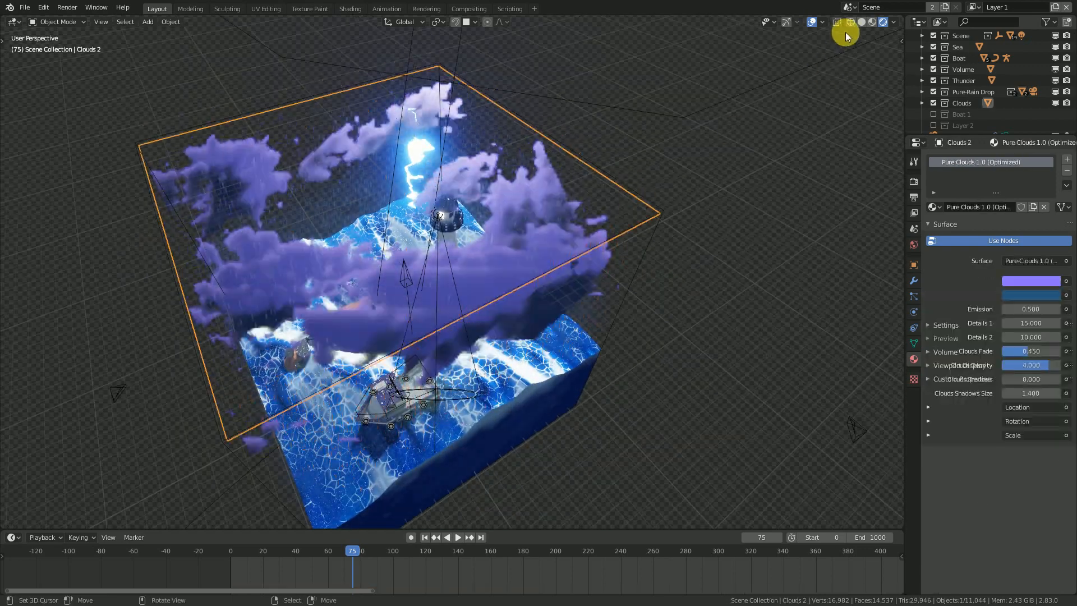
middle_drag(590, 267, 587, 314)
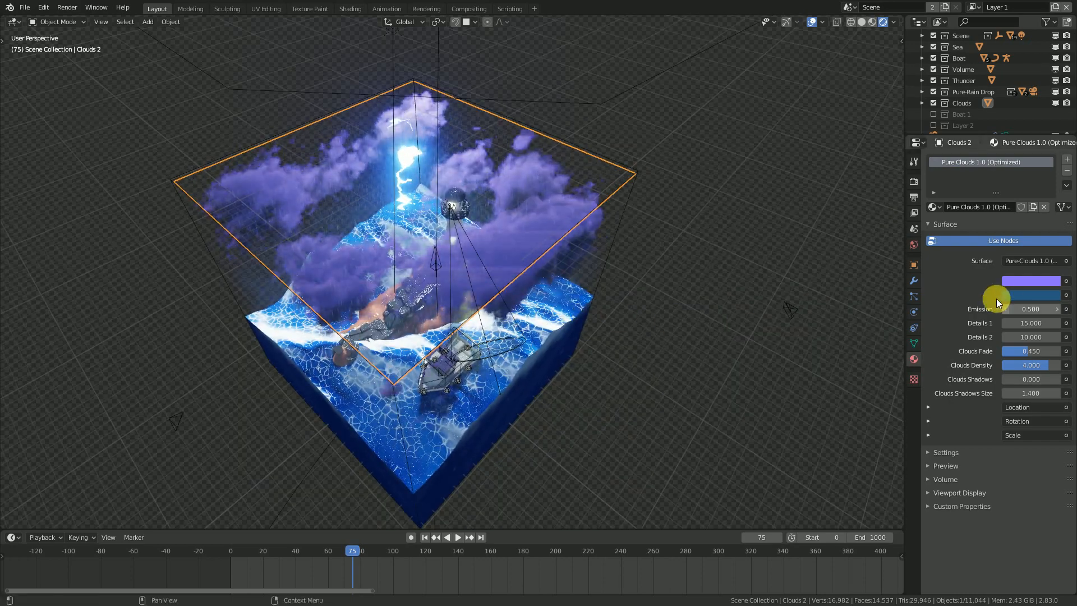
- Hide the viewport overlays and examine the clouds over the island from above
click(812, 24)
mouse_move(524, 345)
middle_down()
mouse_move(547, 338)
mouse_move(579, 303)
mouse_move(519, 288)
mouse_move(499, 304)
mouse_move(500, 344)
mouse_move(512, 348)
middle_up()
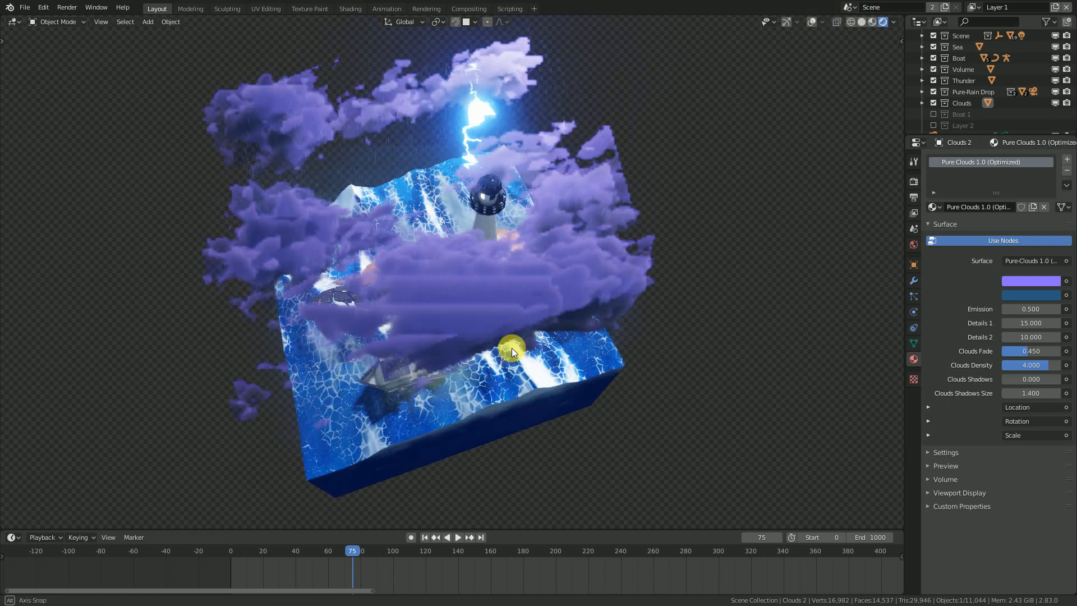
middle_drag(675, 203, 682, 191)
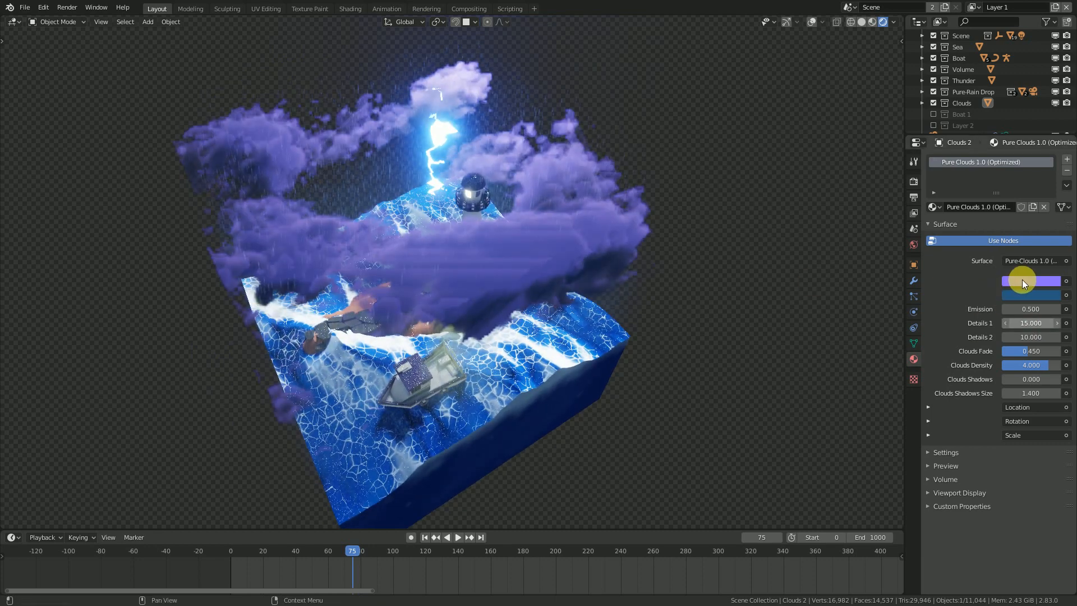
- Inspect the cloud material's purple colour in its colour picker and collapse the Surface settings
click(1023, 280)
drag(1004, 188, 1023, 153)
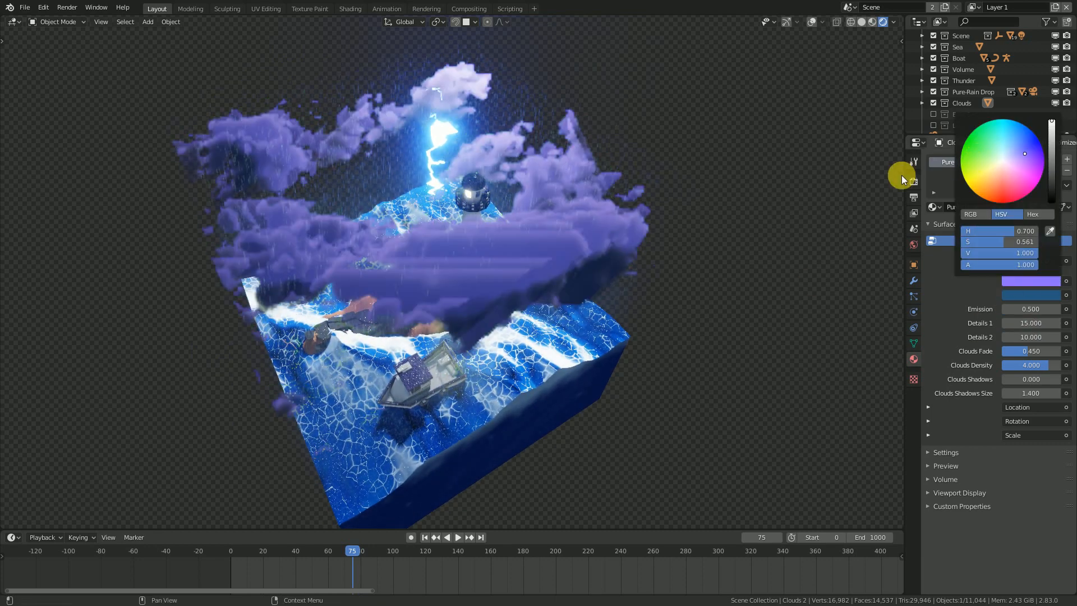
click(929, 224)
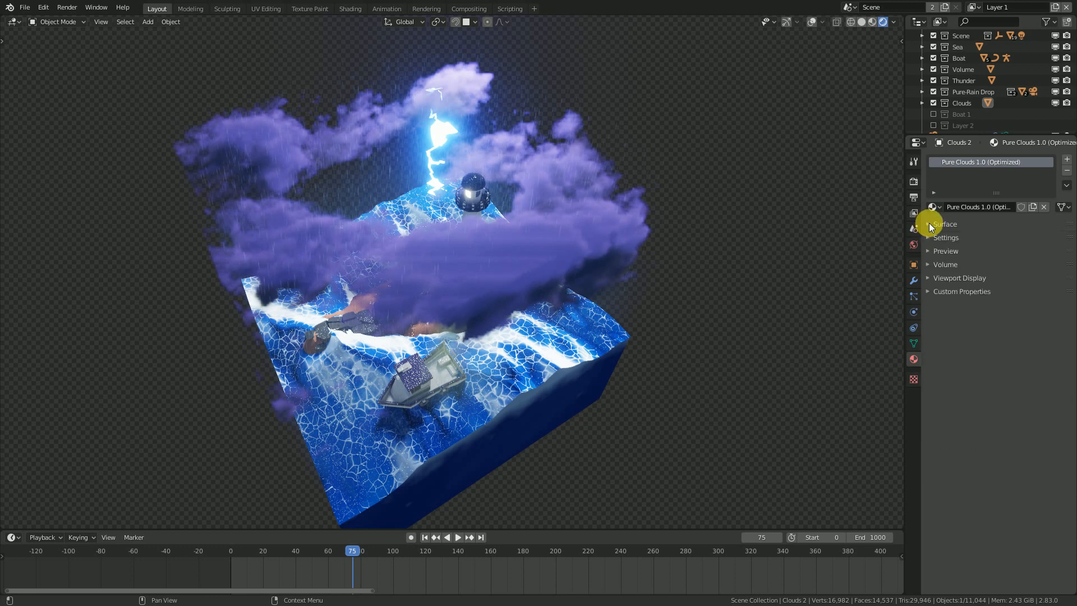
- Show the render settings, view the Eevee Volumetrics options and collapse them again
click(914, 182)
click(932, 272)
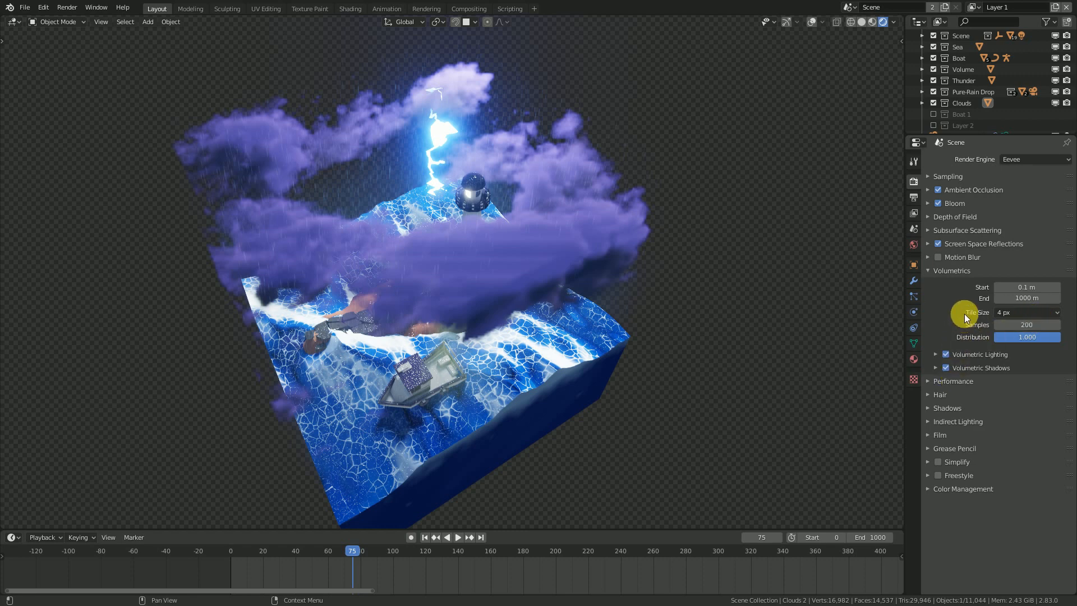
click(931, 273)
- Hide the Clouds collection and play the storm animation, stopping at frame 88
middle_drag(426, 294, 550, 230)
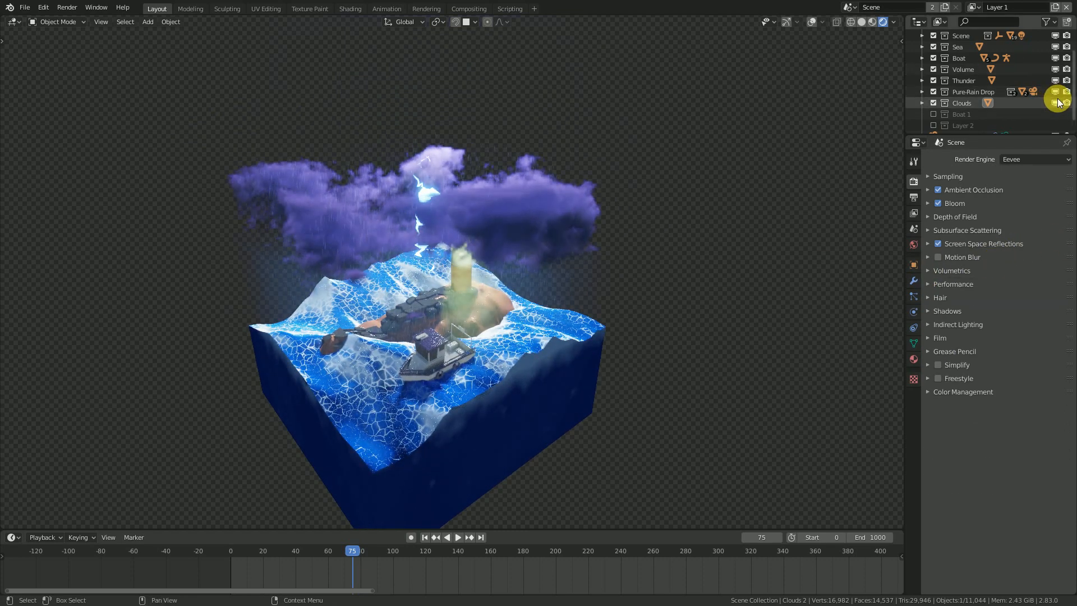
click(1056, 103)
middle_drag(734, 259, 695, 255)
key(space)
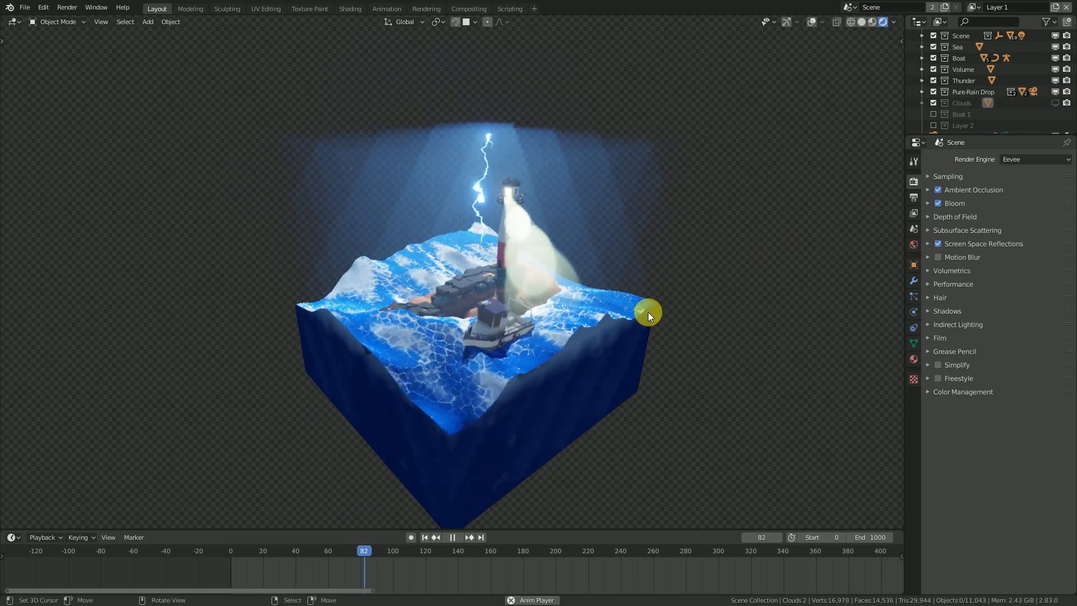
key(space)
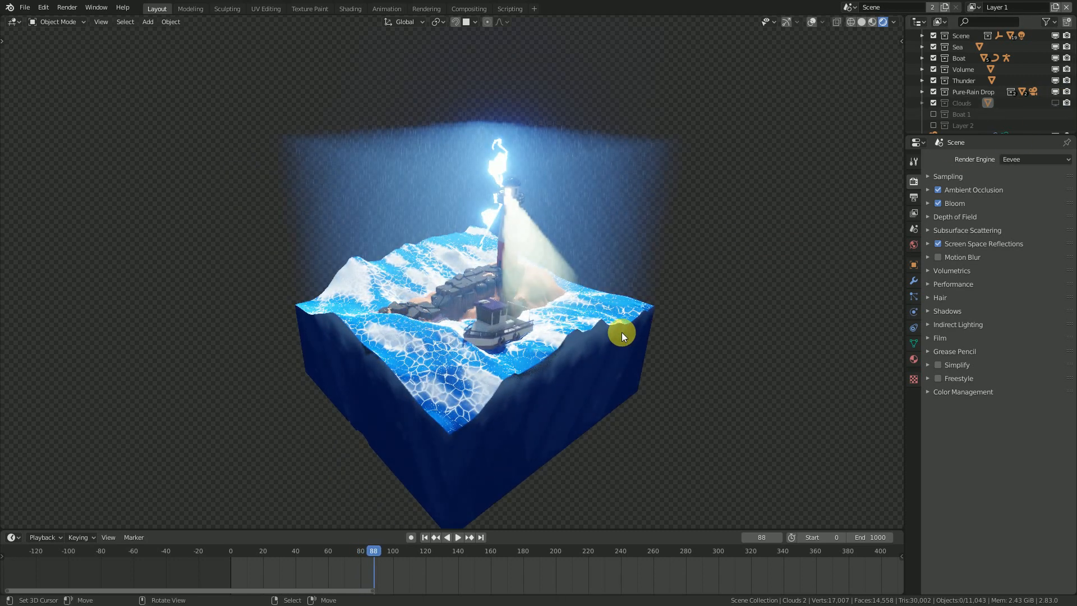
- Hide the Pure-Rain Drop collection and view the scene with only the volume and lightning effects
click(1055, 92)
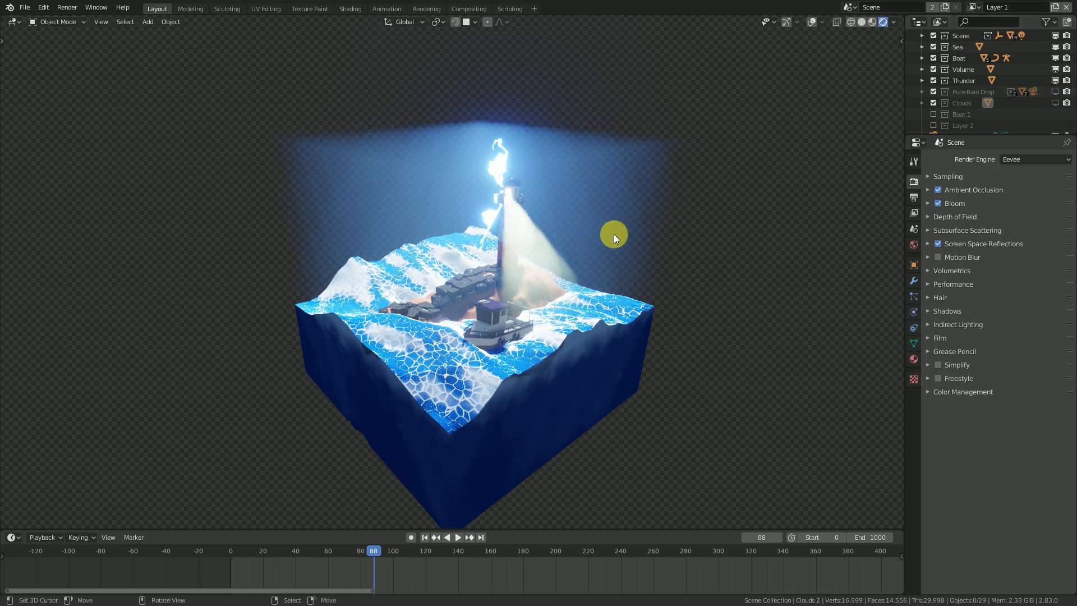
middle_drag(602, 234, 639, 239)
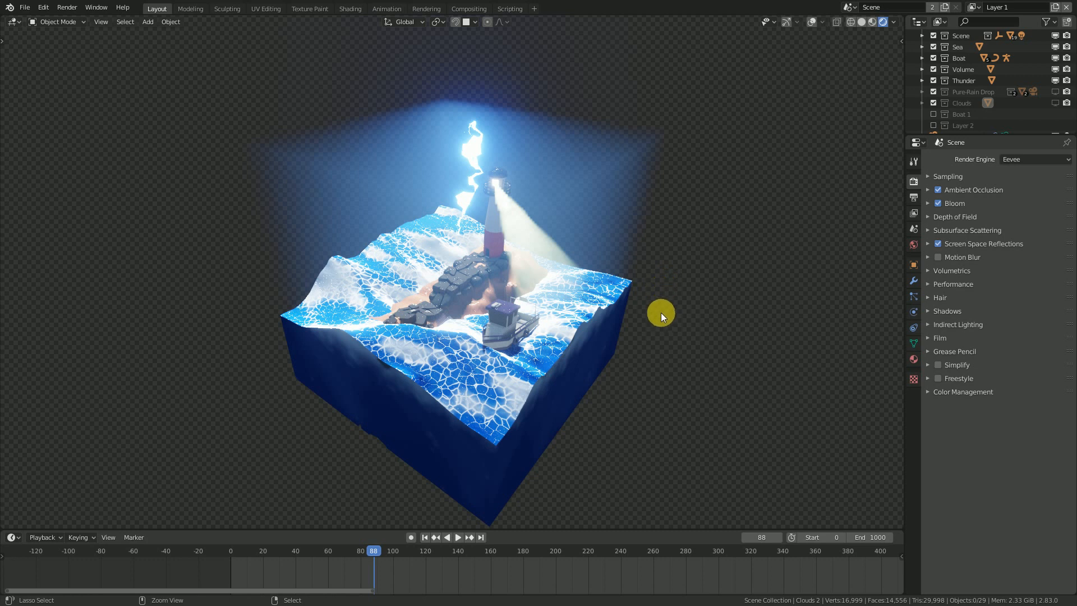
scroll(656, 284, up, 3)
middle_drag(655, 278, 338, 112)
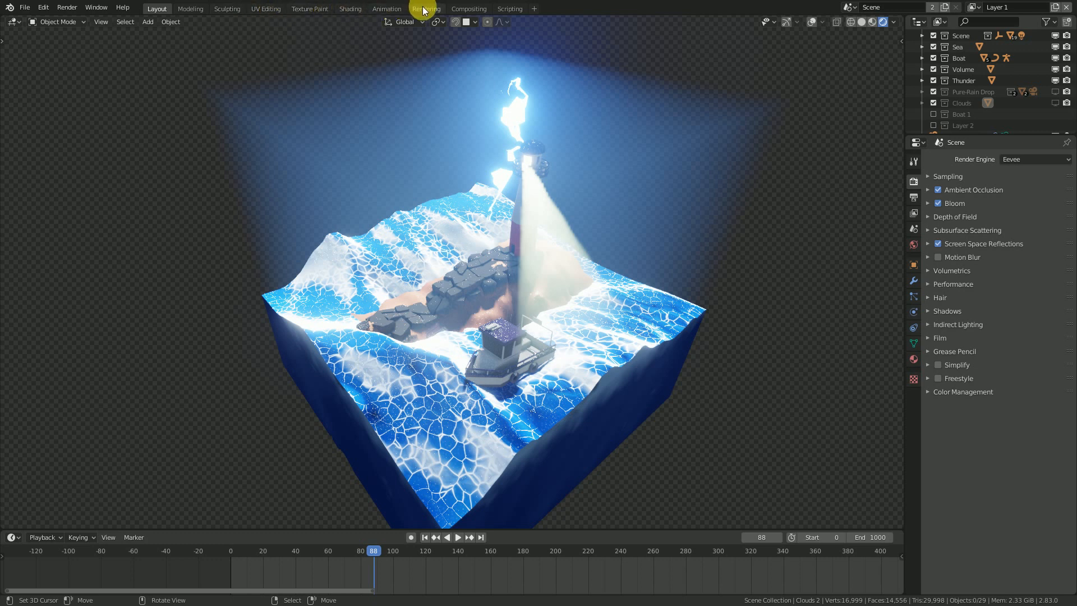
- Switch to the Animation workspace, set its preview to rendered shading and play the sound strips to frame 150
click(387, 8)
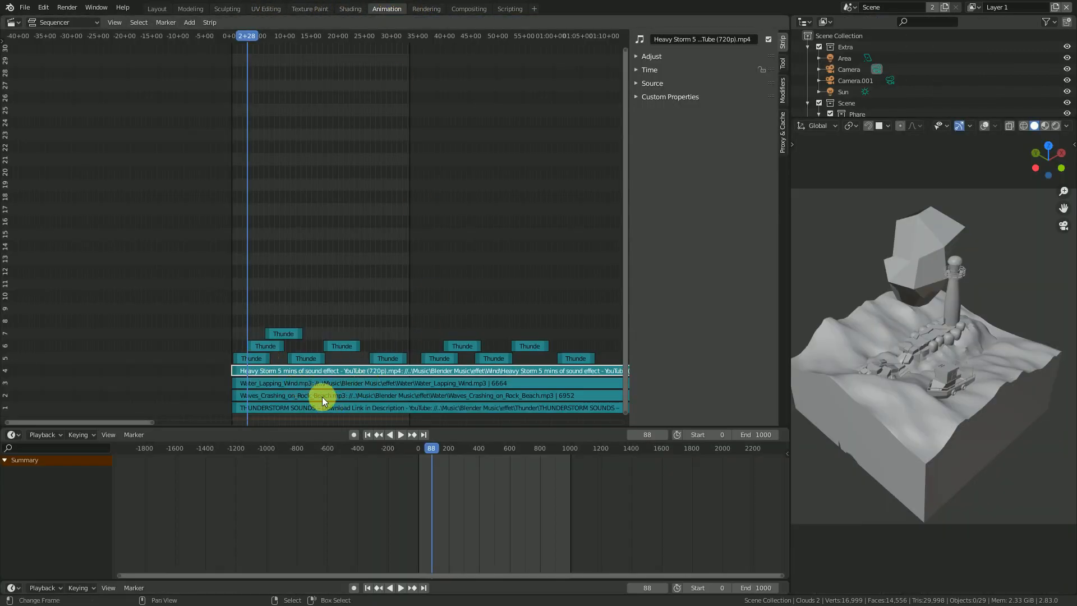
click(1057, 127)
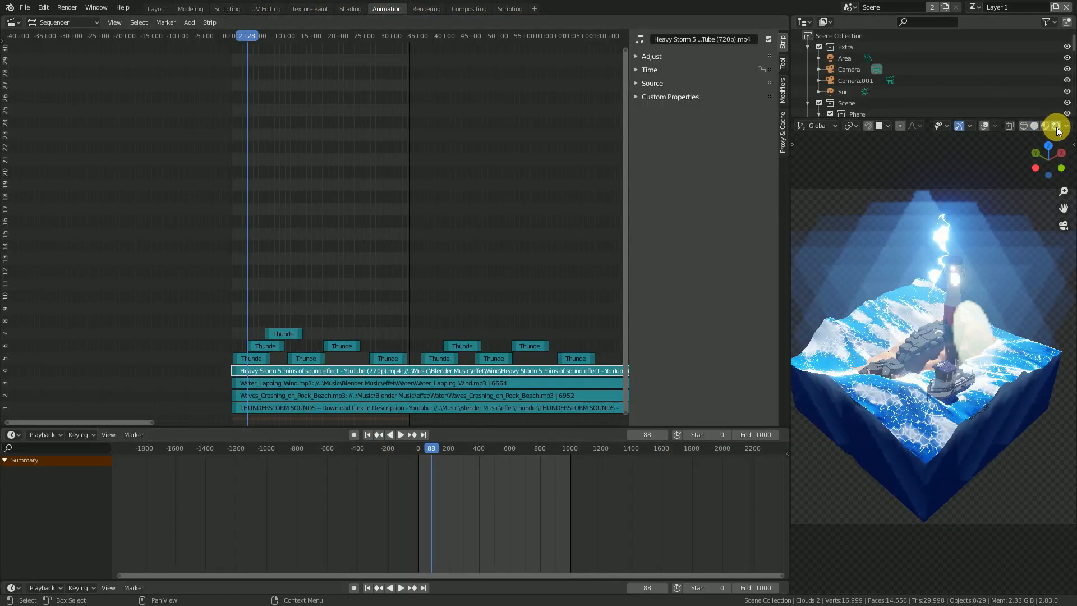
key(space)
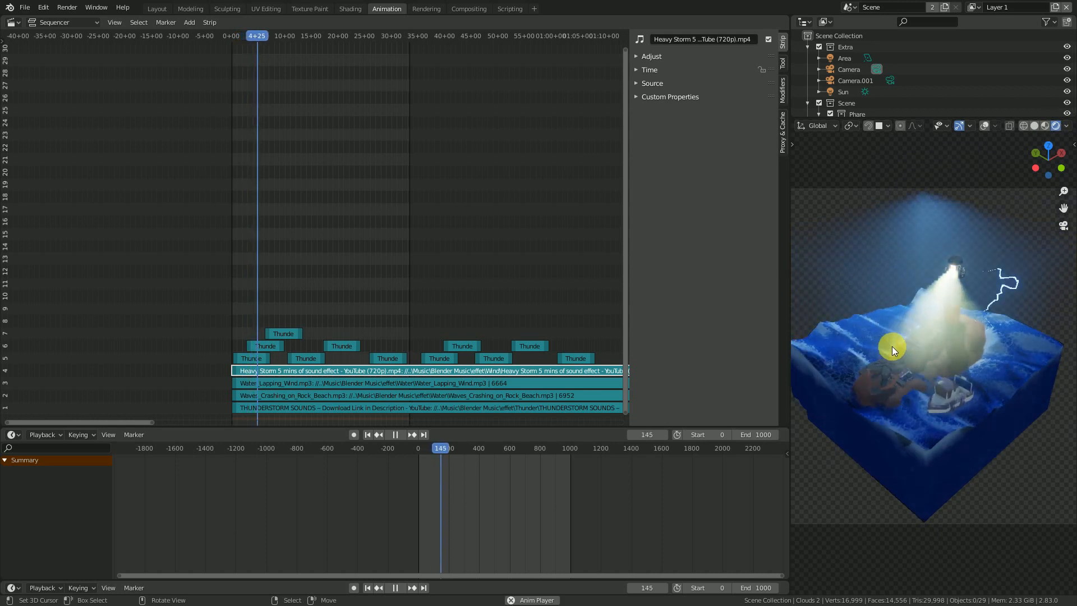
key(space)
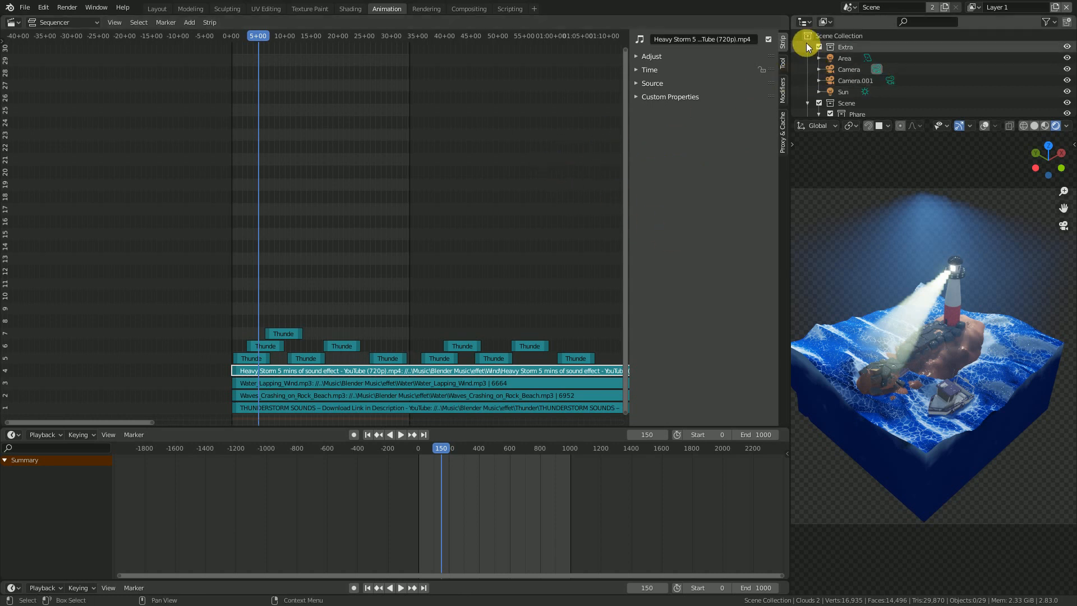
- Return to the Layout workspace and expand the Output section of the output properties
click(16, 25)
click(154, 8)
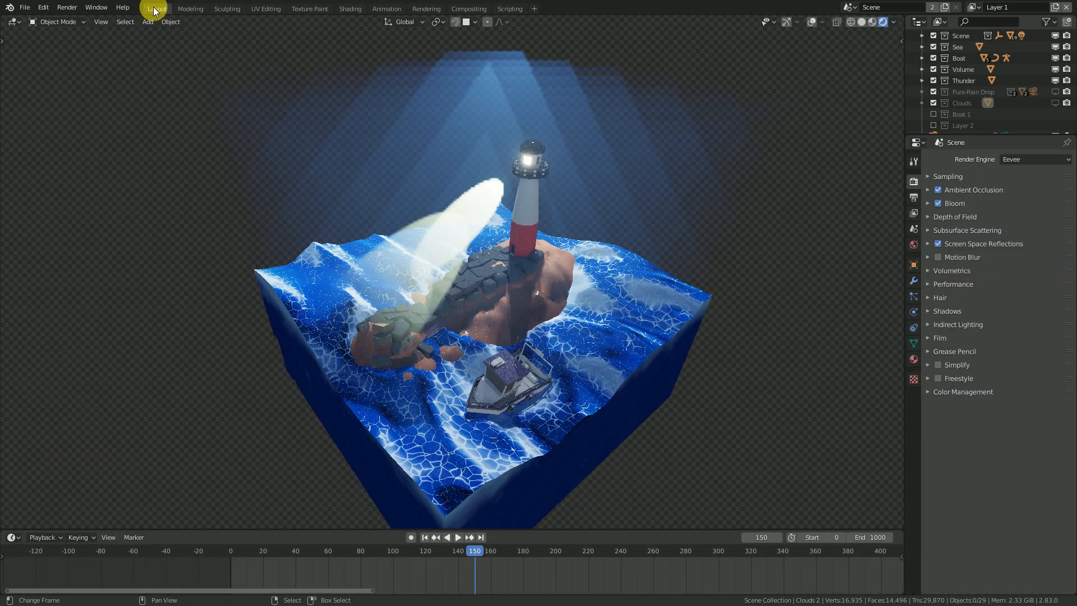
click(914, 197)
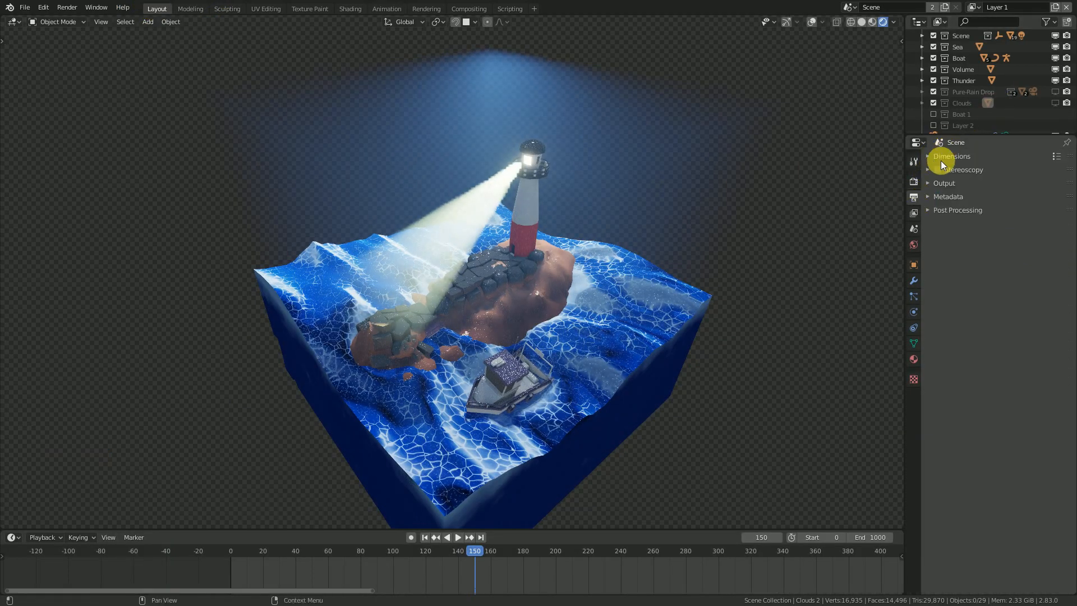
click(936, 185)
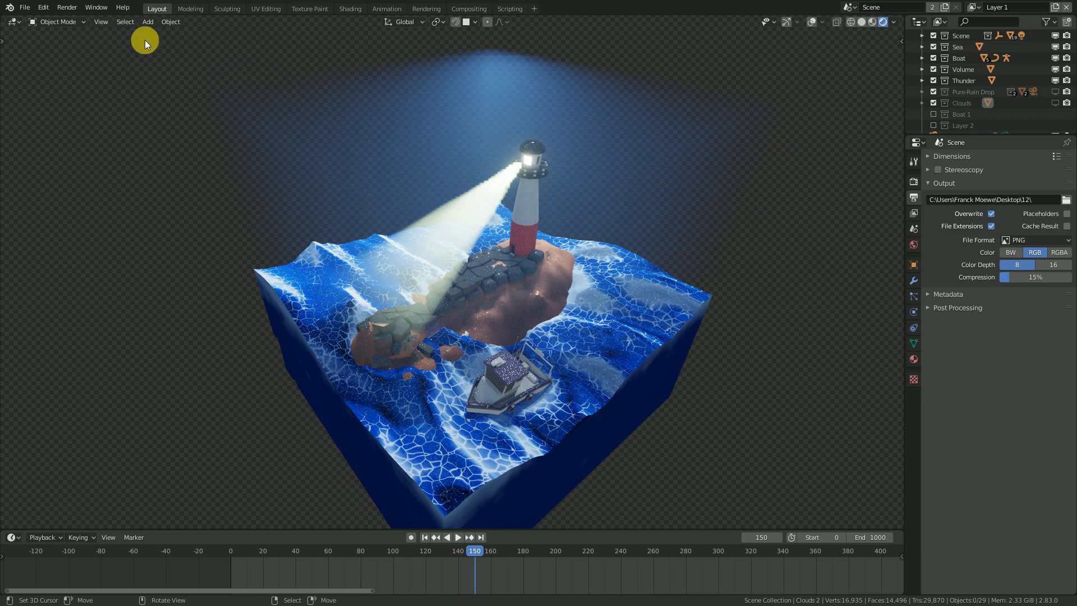
click(25, 9)
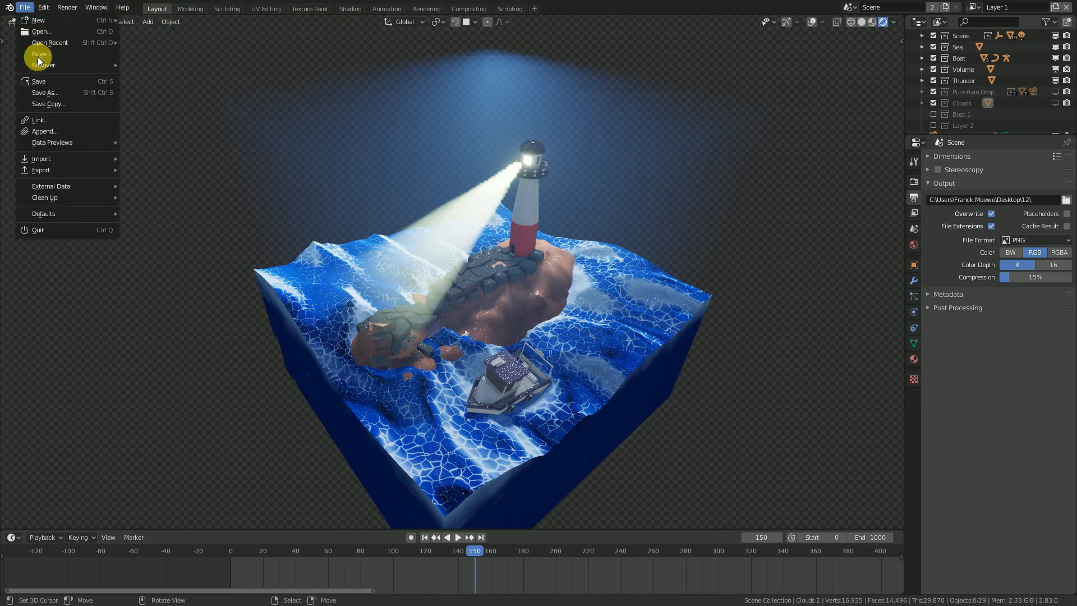
mouse_move(62, 24)
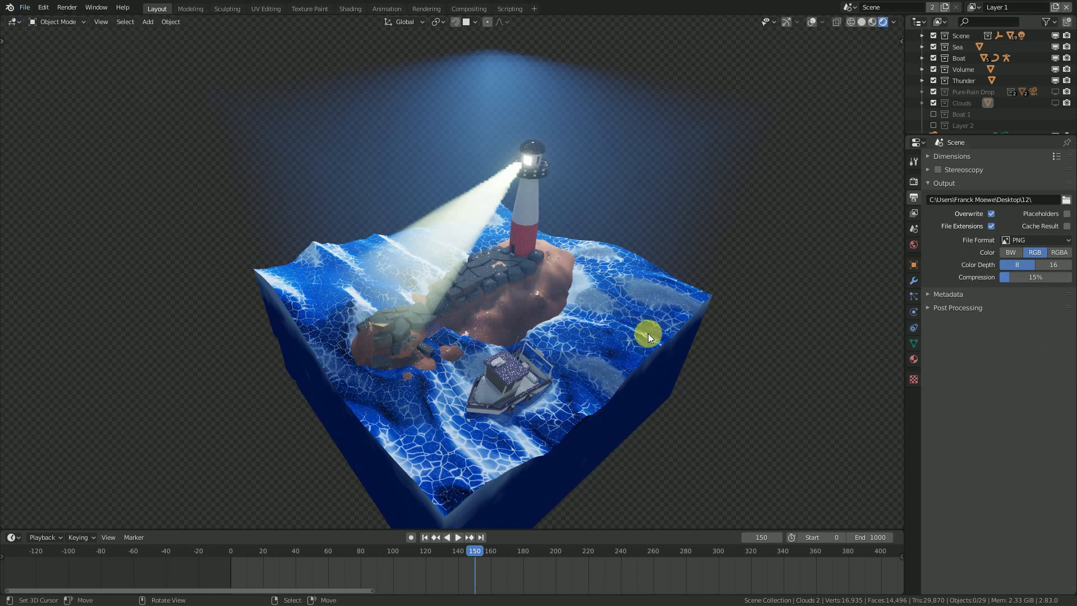
- Play the animation from frame 150, hide the Volume collection during playback, and stop at frame 334
key(space)
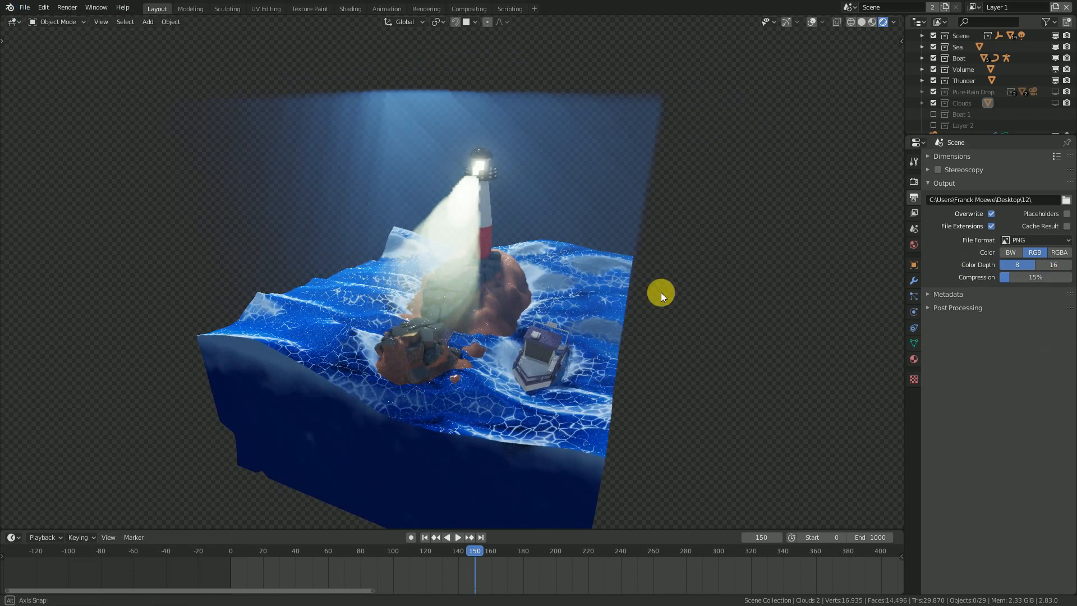
middle_drag(703, 382, 658, 383)
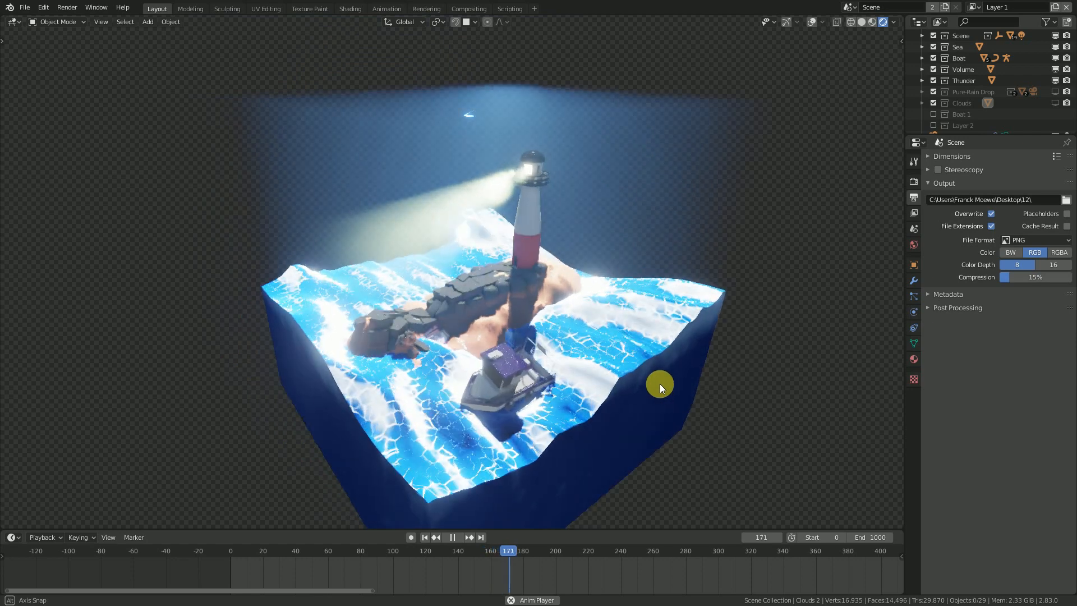
click(1056, 69)
middle_drag(701, 305, 694, 329)
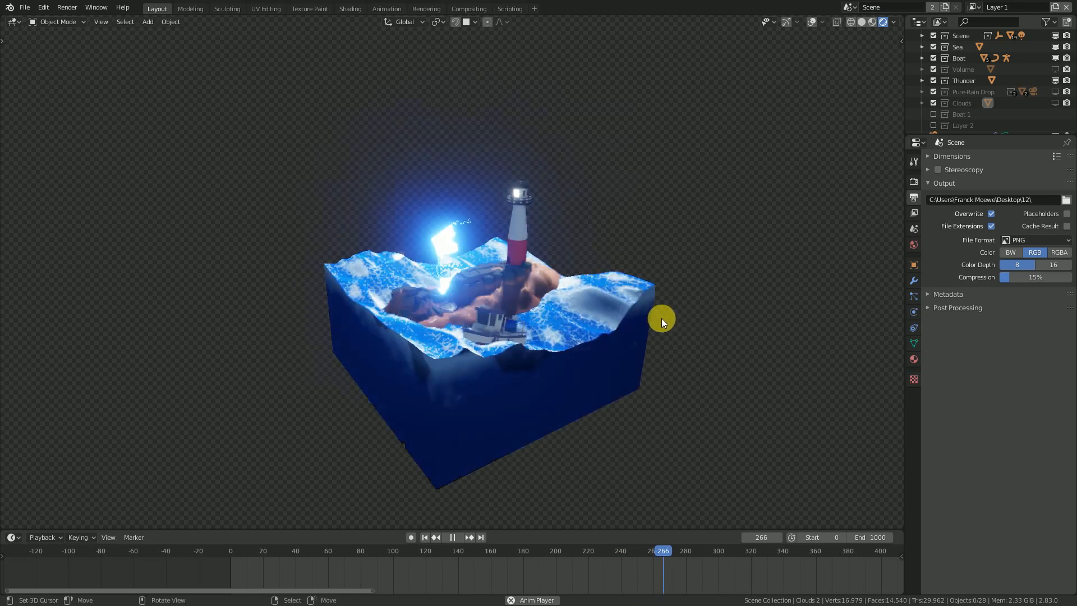
scroll(662, 319, up, 1)
middle_drag(673, 323, 648, 335)
key(space)
- Examine the boat and the lightning strike from several angles, and play the animation on to frame 364
scroll(649, 334, up, 3)
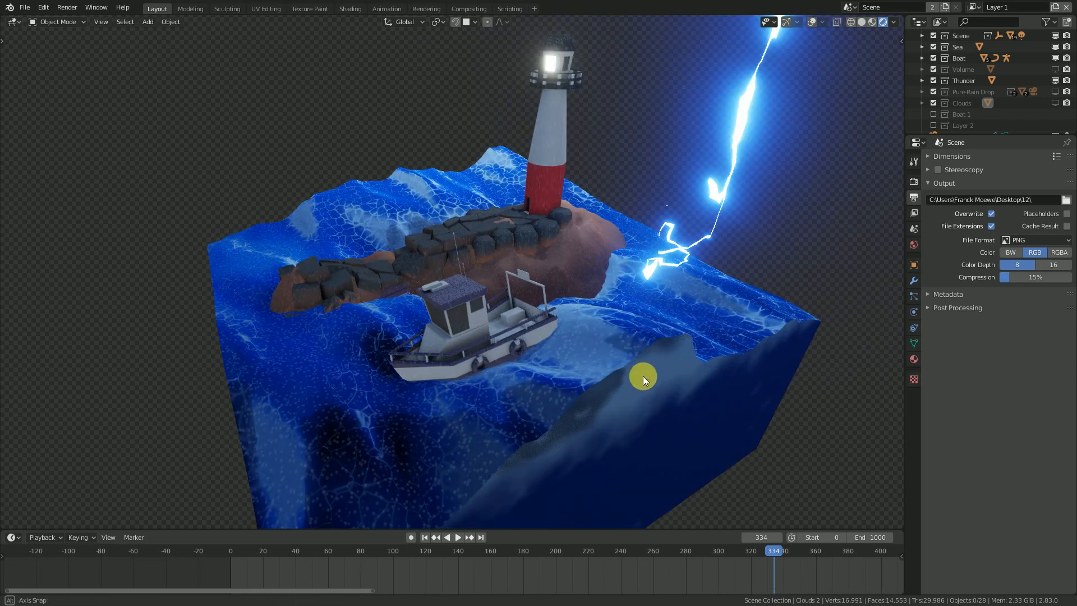
middle_drag(643, 376, 667, 362)
scroll(654, 325, down, 1)
middle_drag(654, 326, 625, 309)
key(space)
key(space)
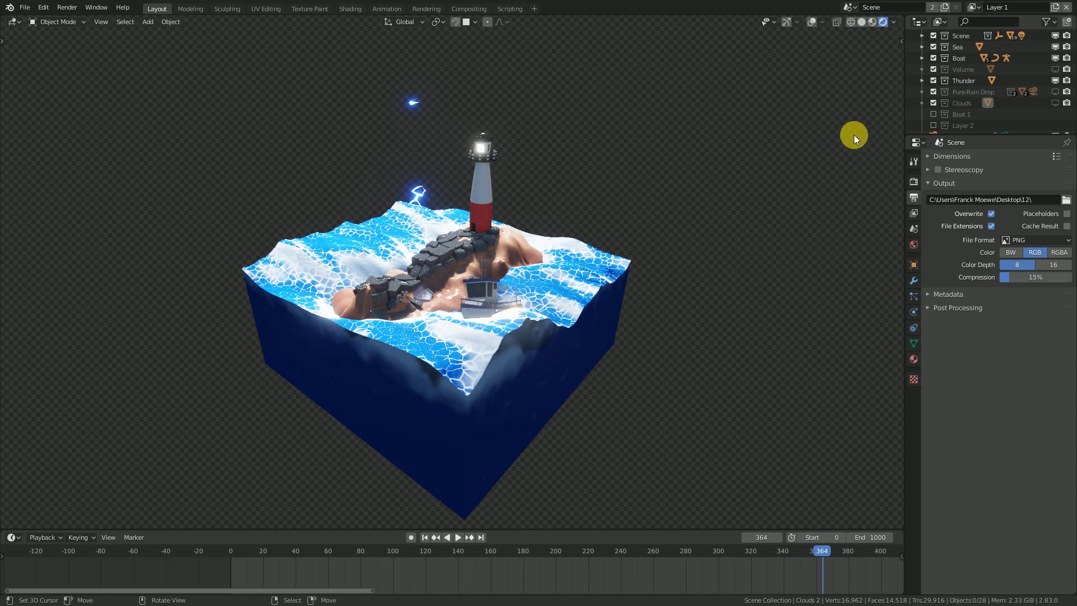
- Collapse the Output section of the output properties and examine the island rocks, lighthouse and boat up close
scroll(1035, 116, down, 1)
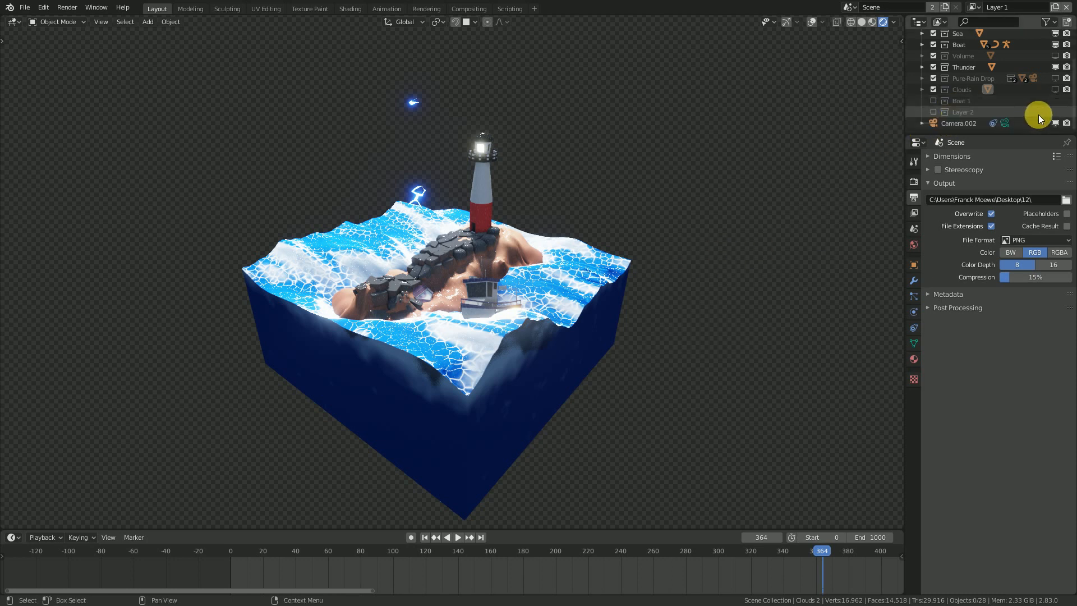
click(929, 186)
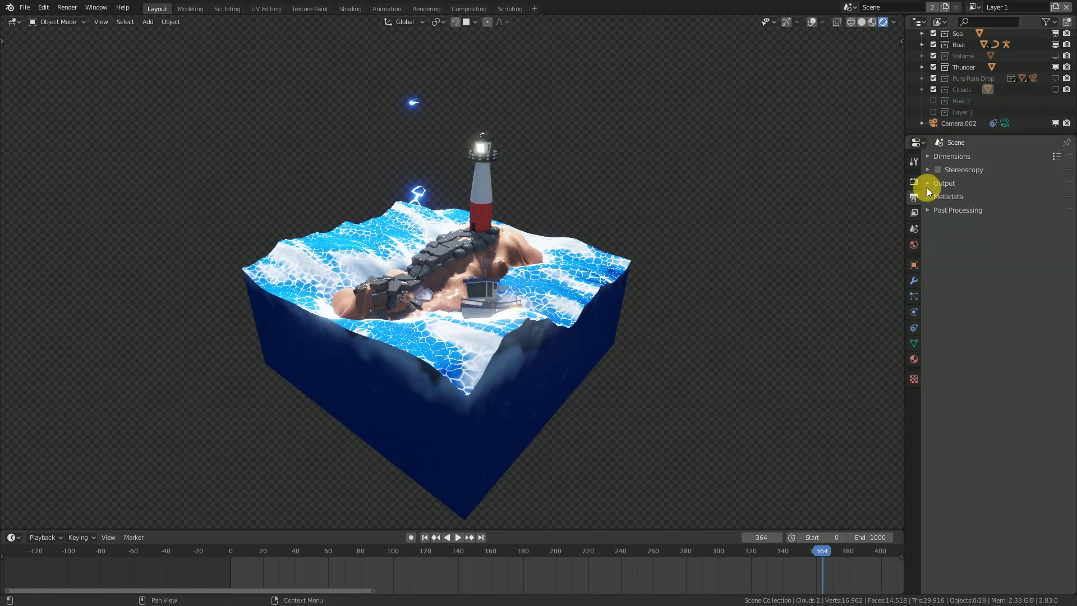
middle_drag(531, 386, 564, 379)
scroll(564, 379, up, 2)
middle_drag(702, 157, 568, 315)
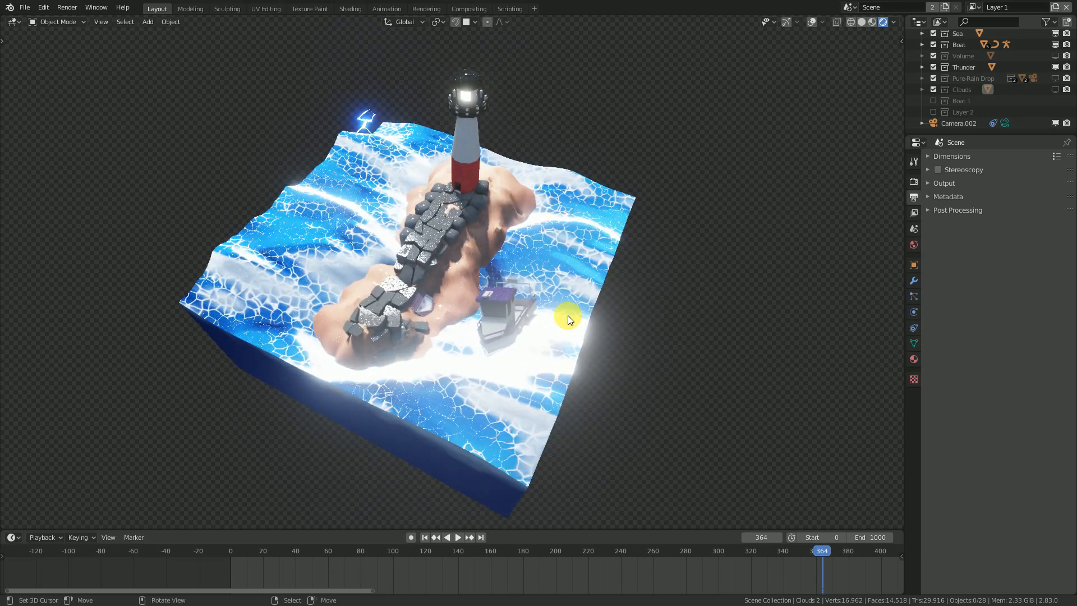
scroll(568, 316, up, 3)
middle_drag(642, 353, 669, 285)
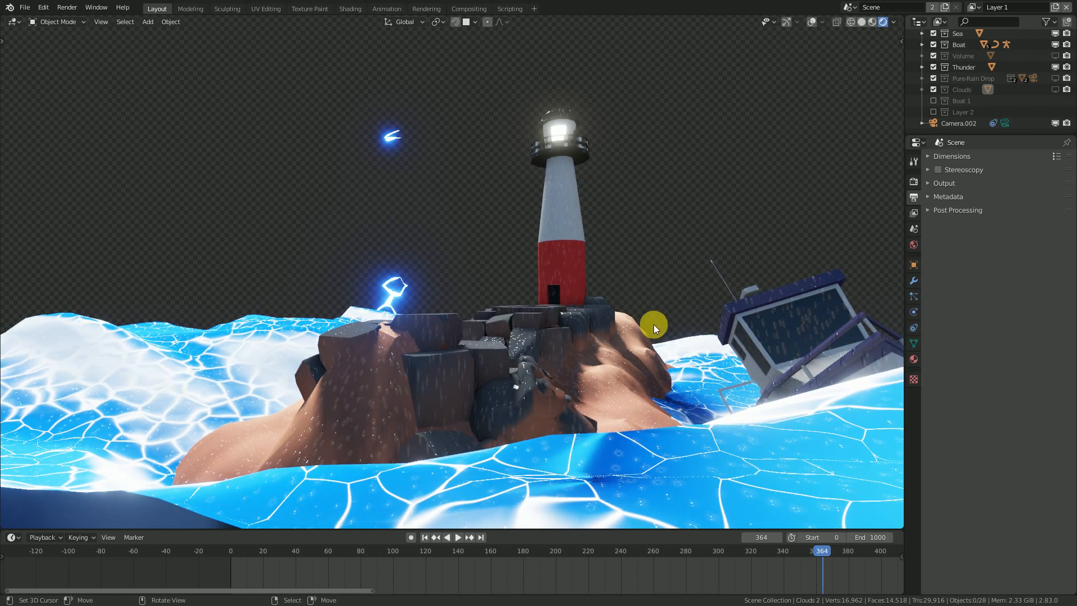